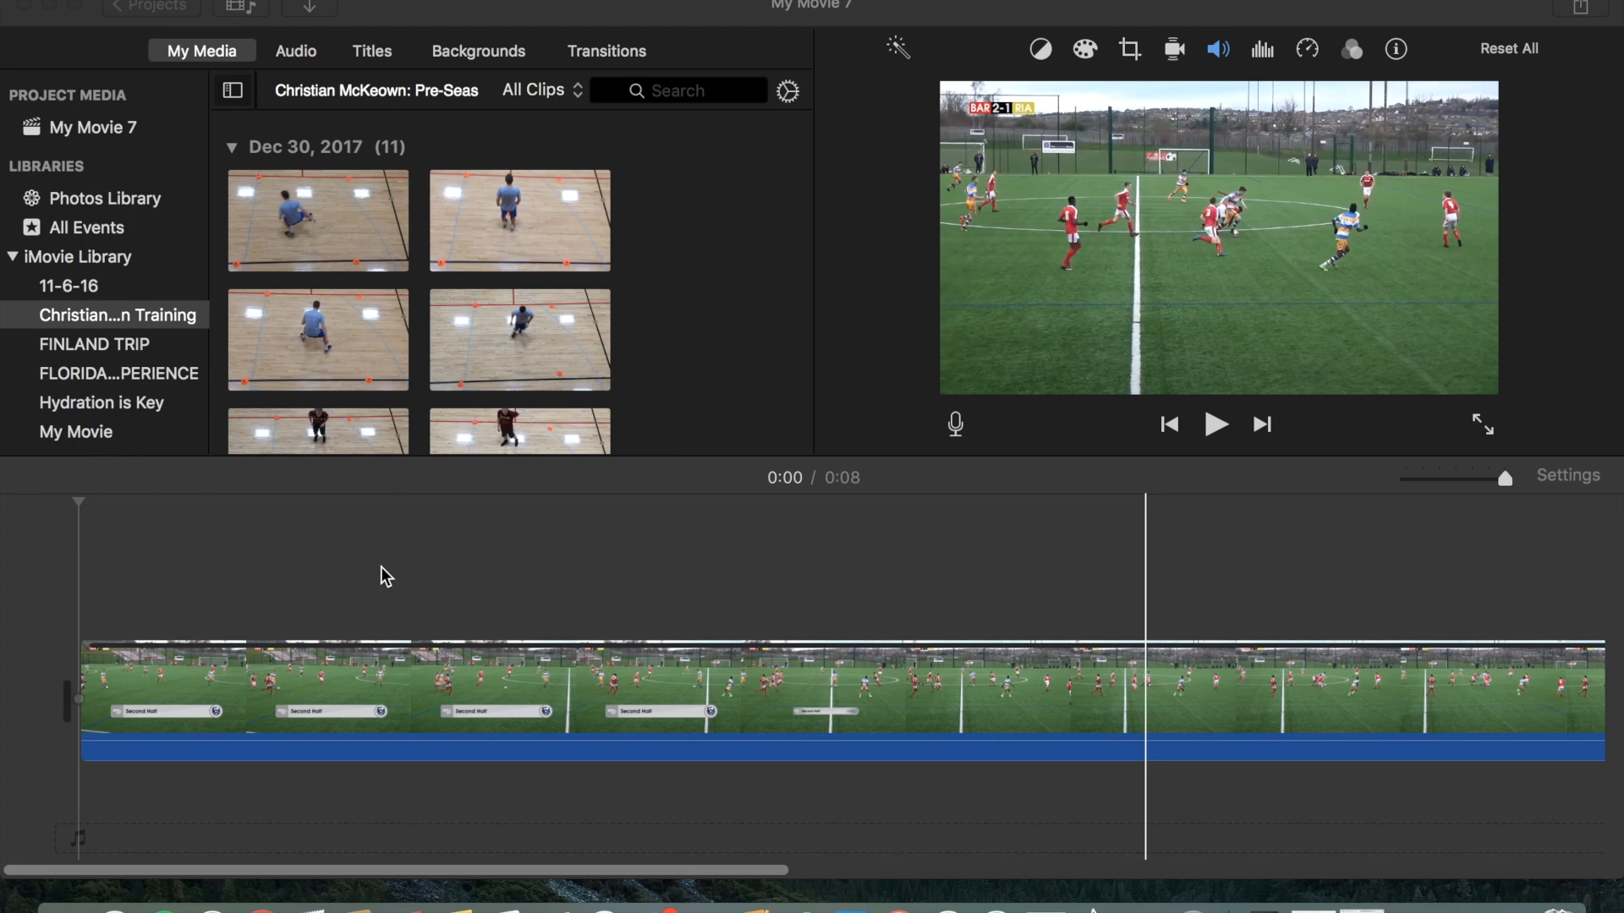
Play the highlight clip in the timeline from its start to review it.
{"action": "left_click", "coordinate": [74, 577]}
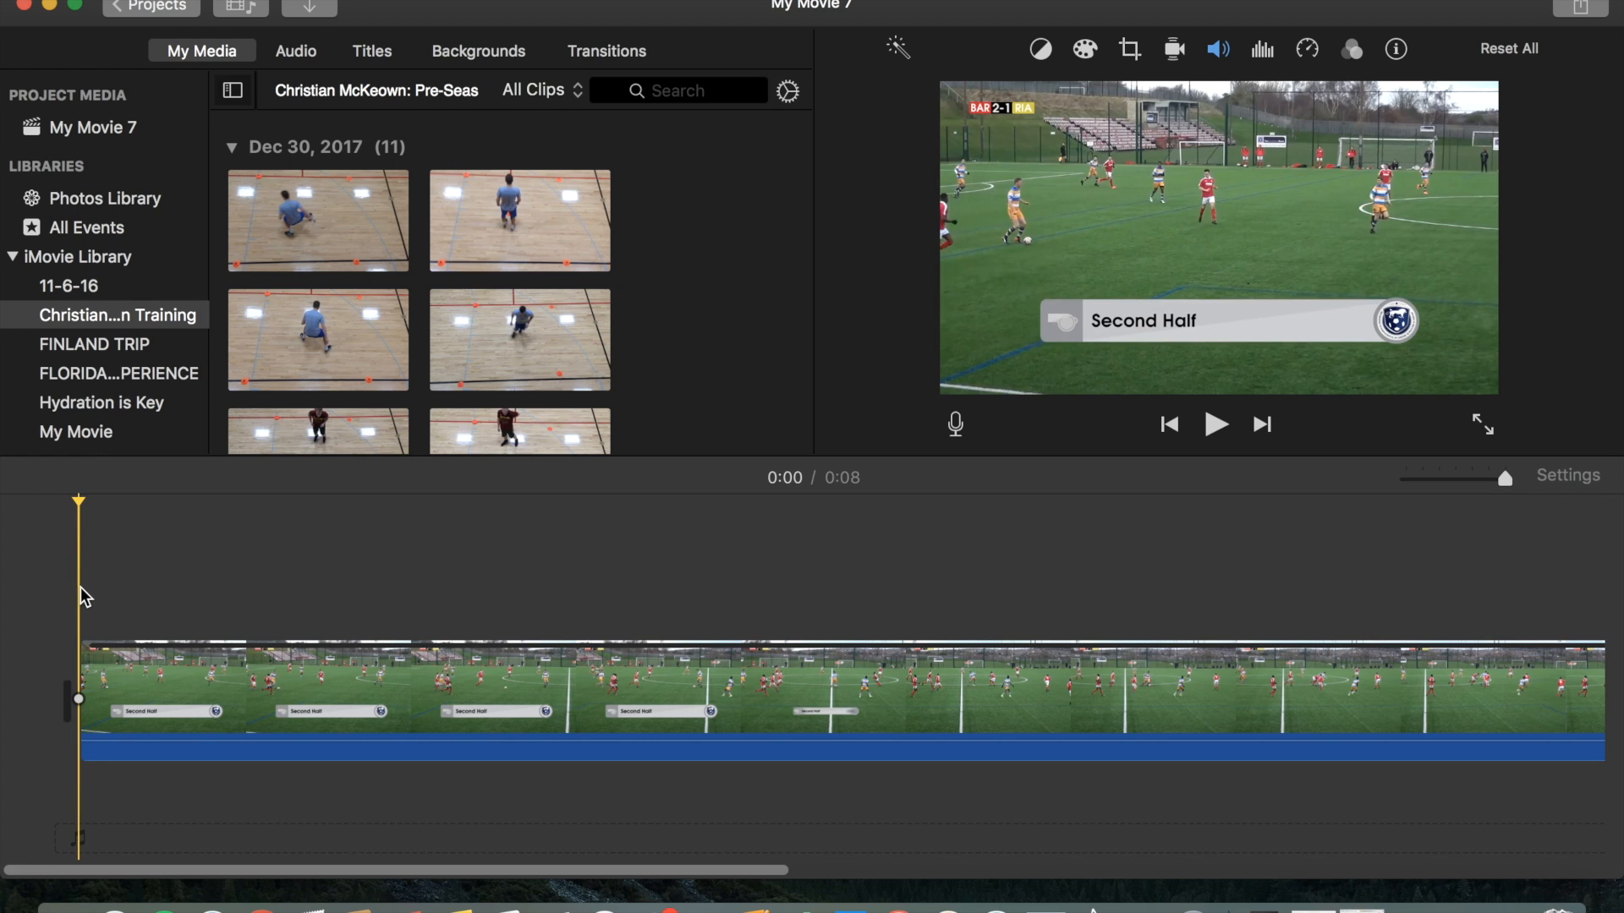
{"action": "key", "text": "space"}
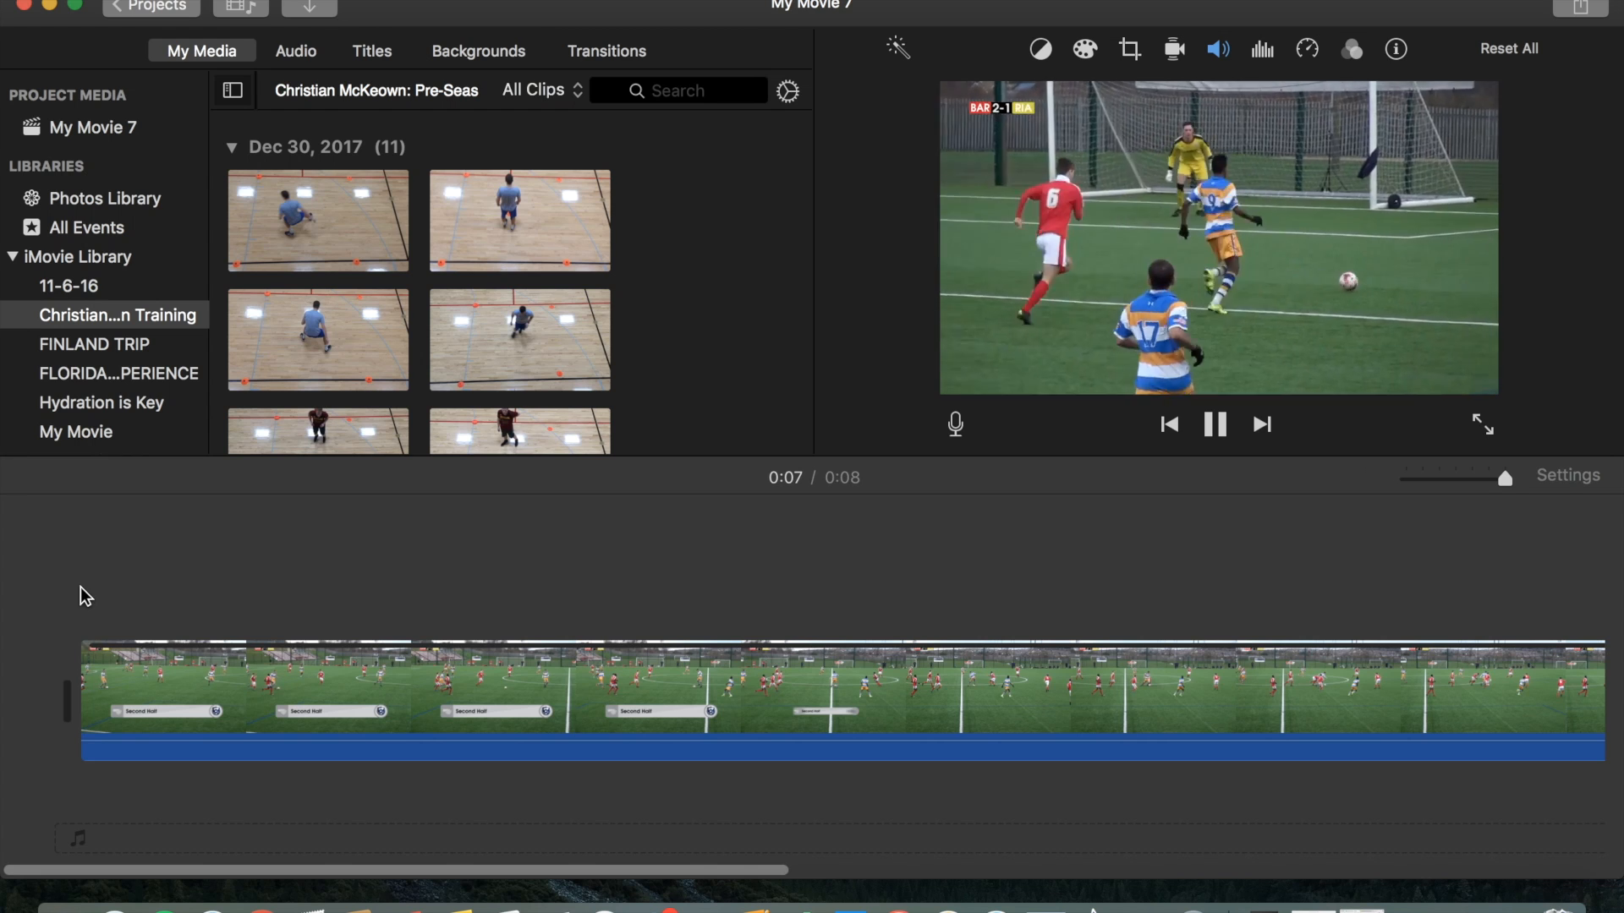
{"action": "scroll", "coordinate": [80, 587], "scroll_direction": "left", "scroll_amount": 10}
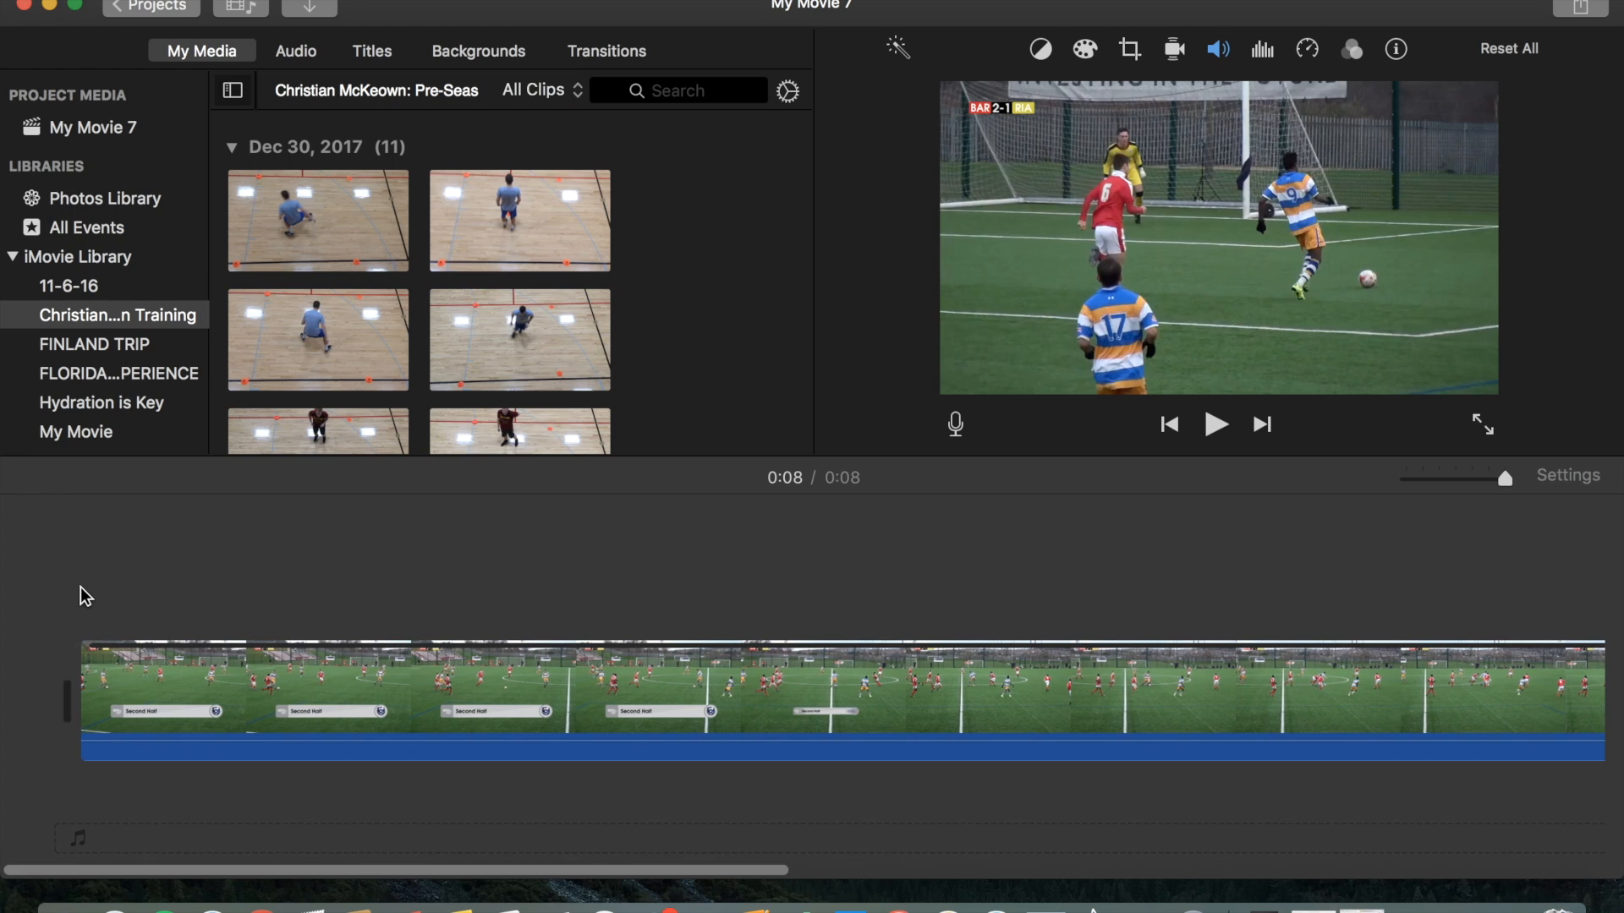
{"action": "left_click", "coordinate": [69, 582]}
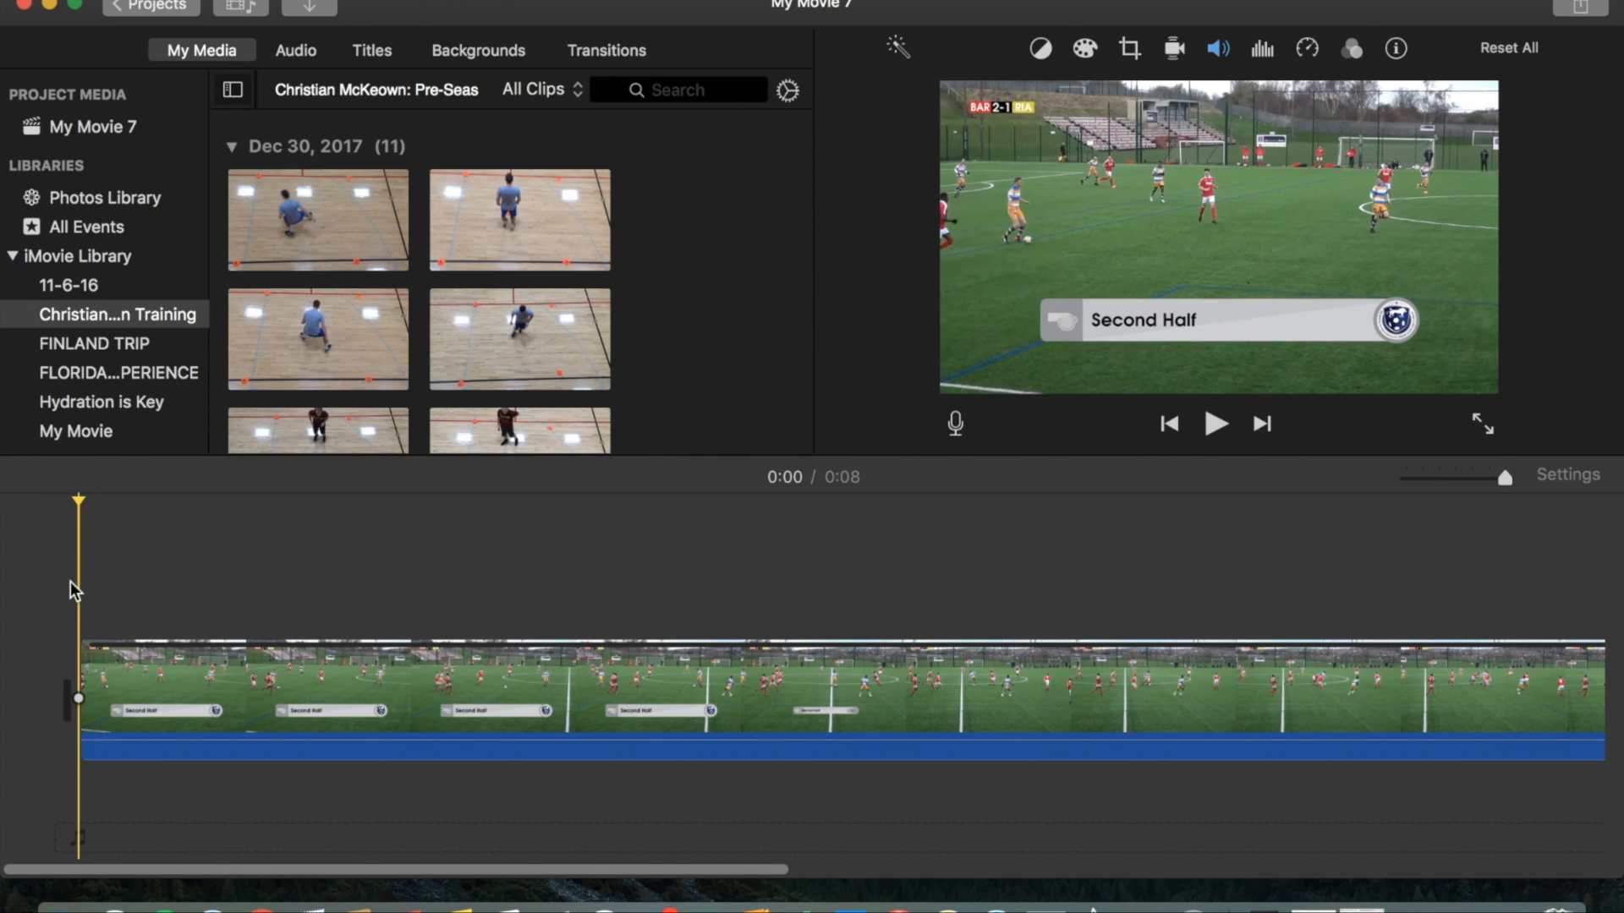
{"action": "key", "text": "space"}
{"action": "key", "text": "space"}
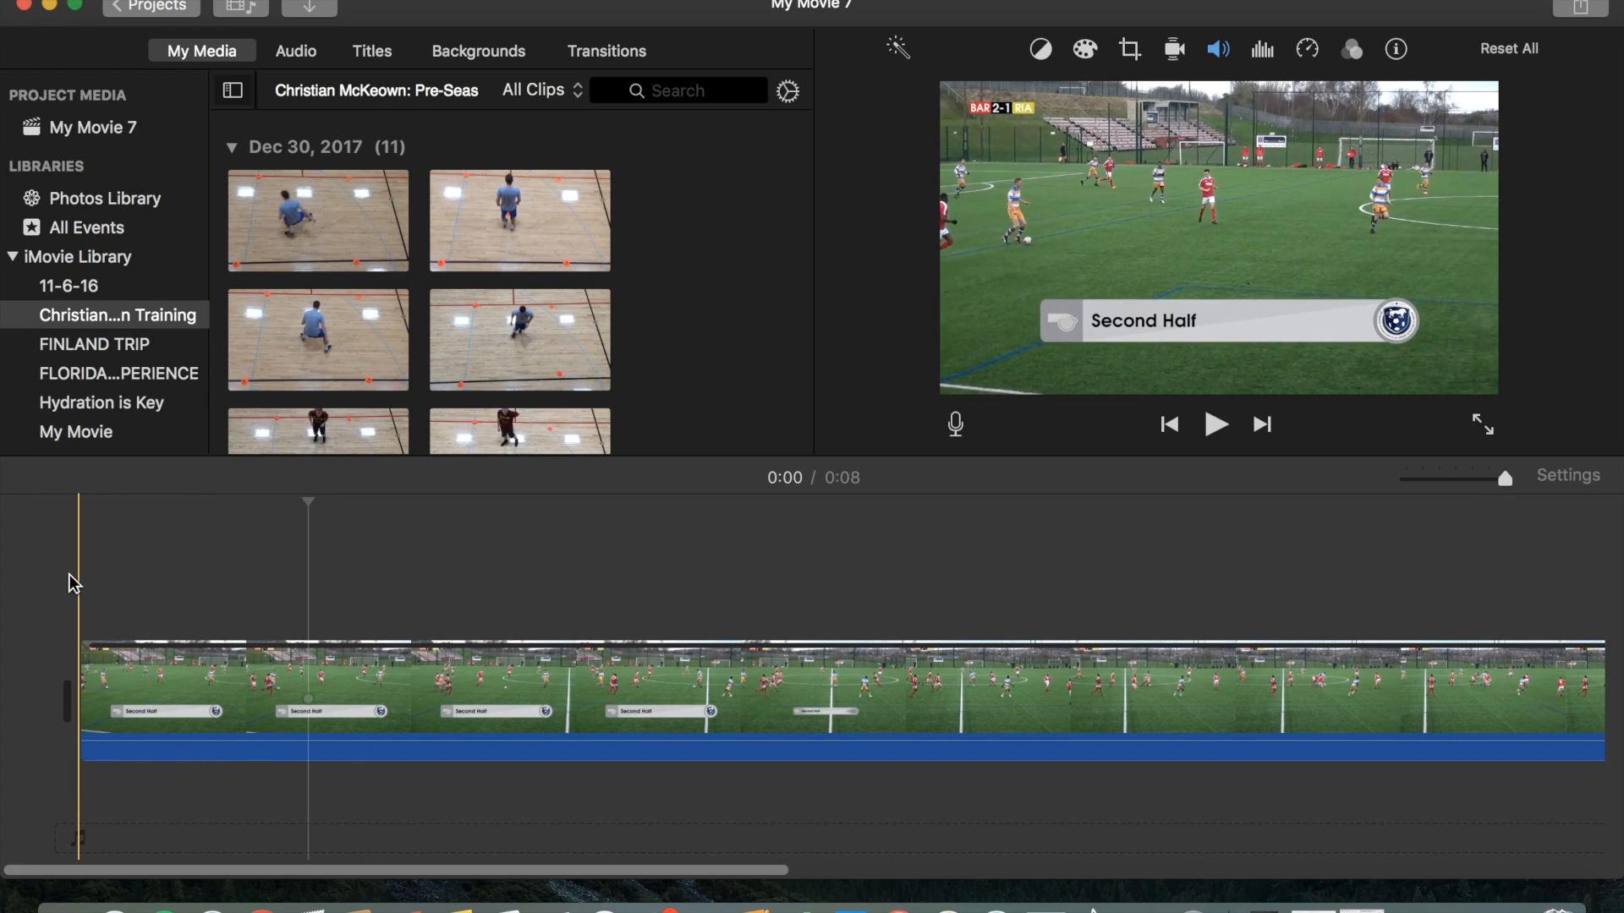
{"action": "key", "text": "space"}
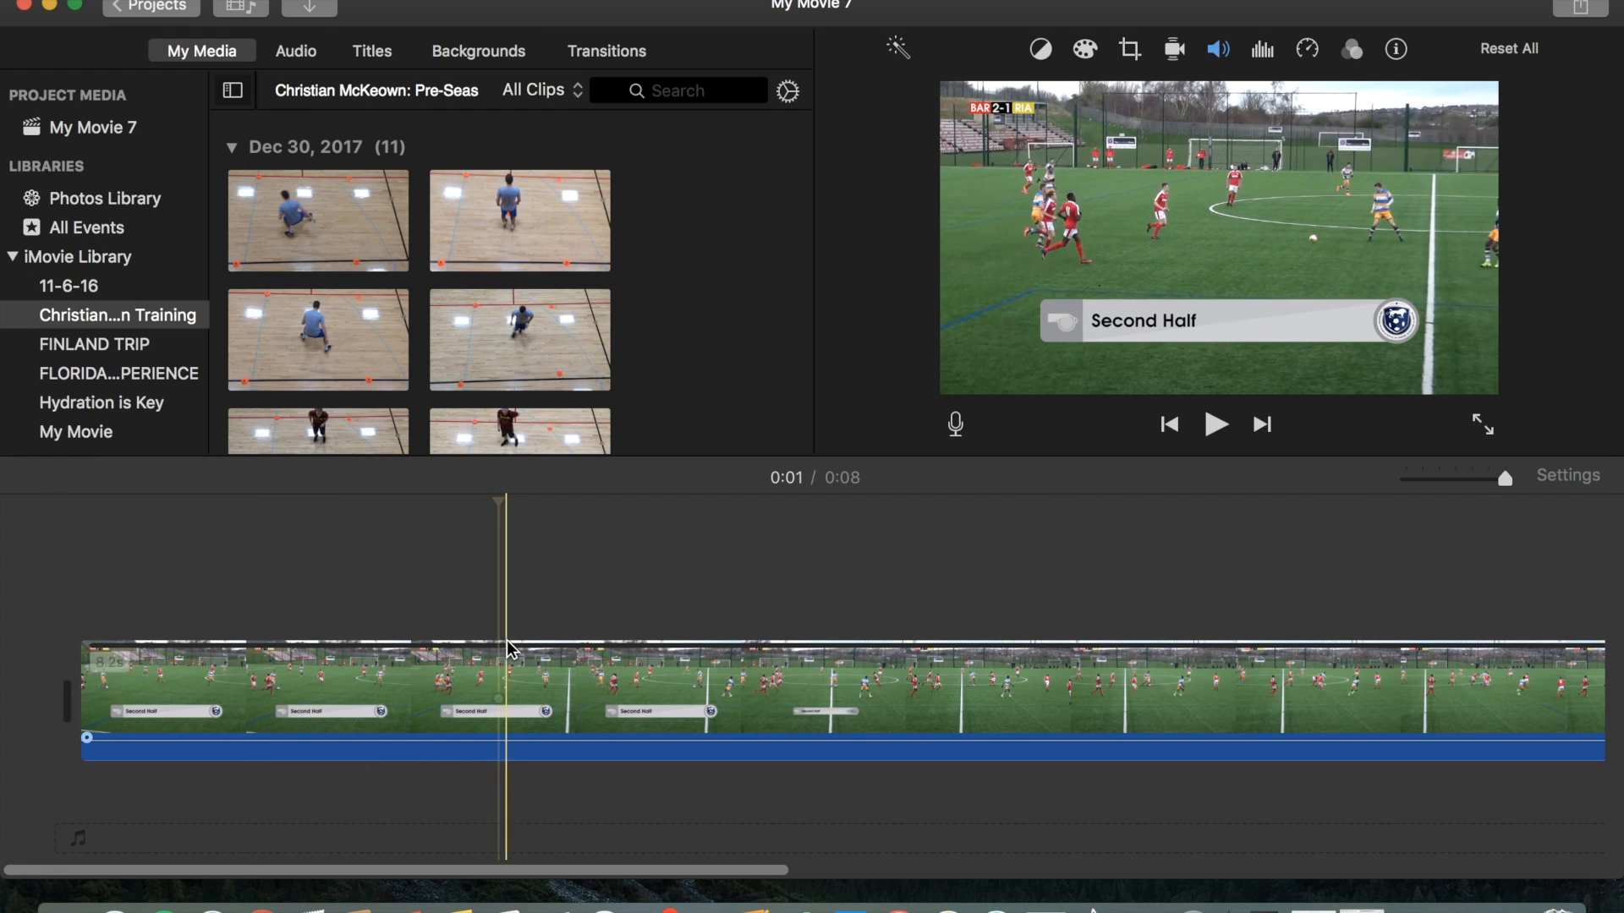
Split the clip at the 0:01 mark and deselect it.
{"action": "left_click", "coordinate": [505, 669]}
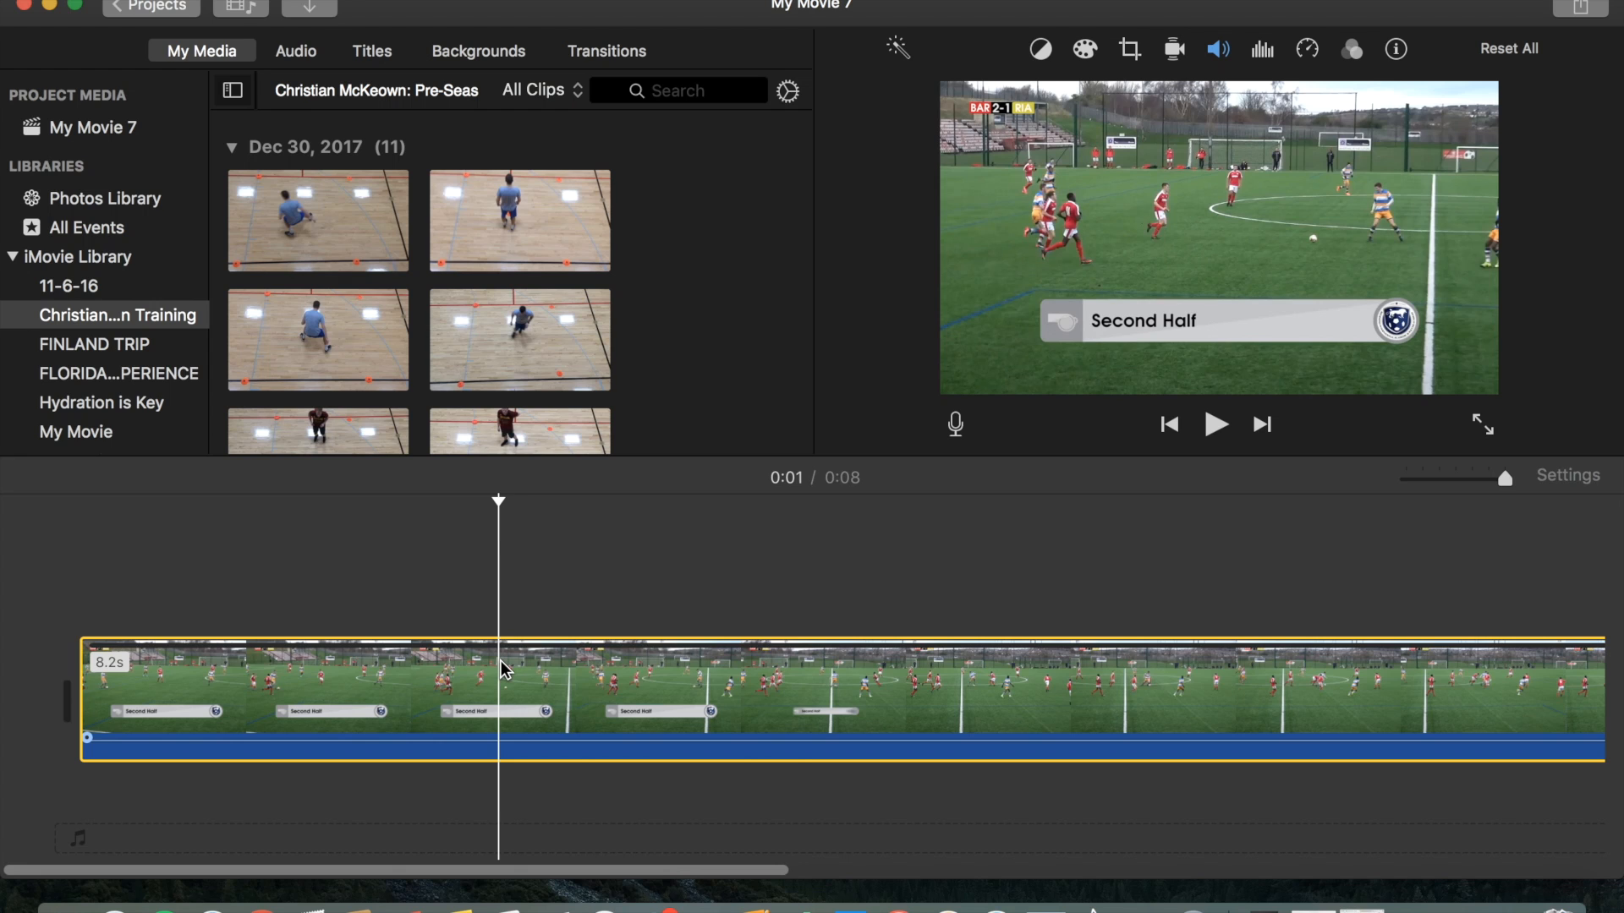
{"action": "right_click", "coordinate": [505, 670]}
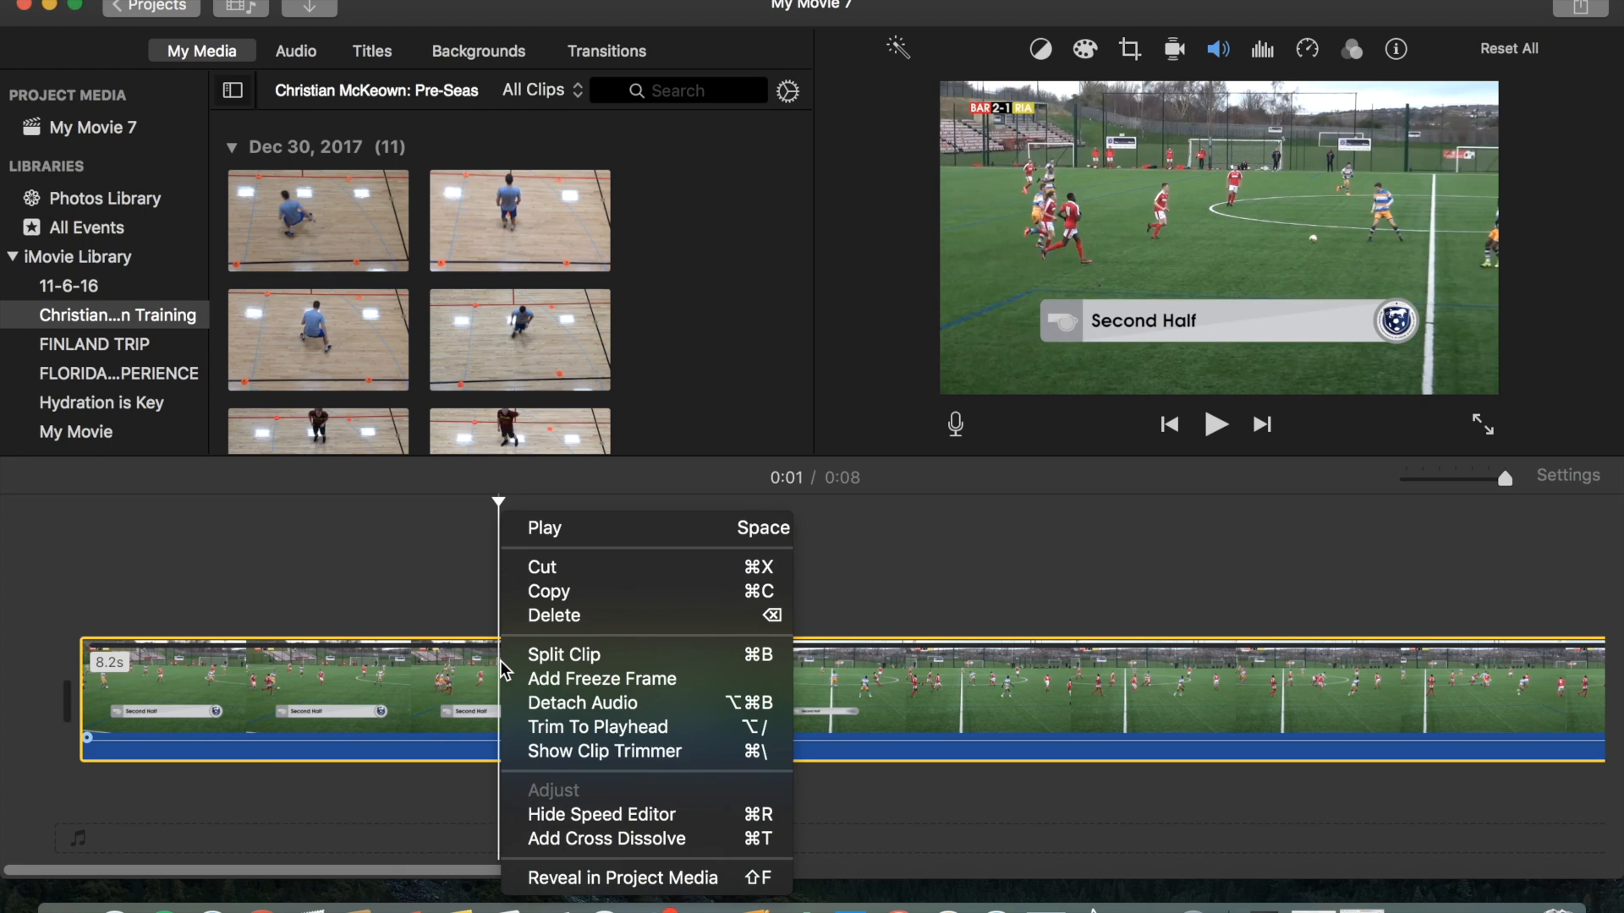
{"action": "left_click", "coordinate": [567, 654]}
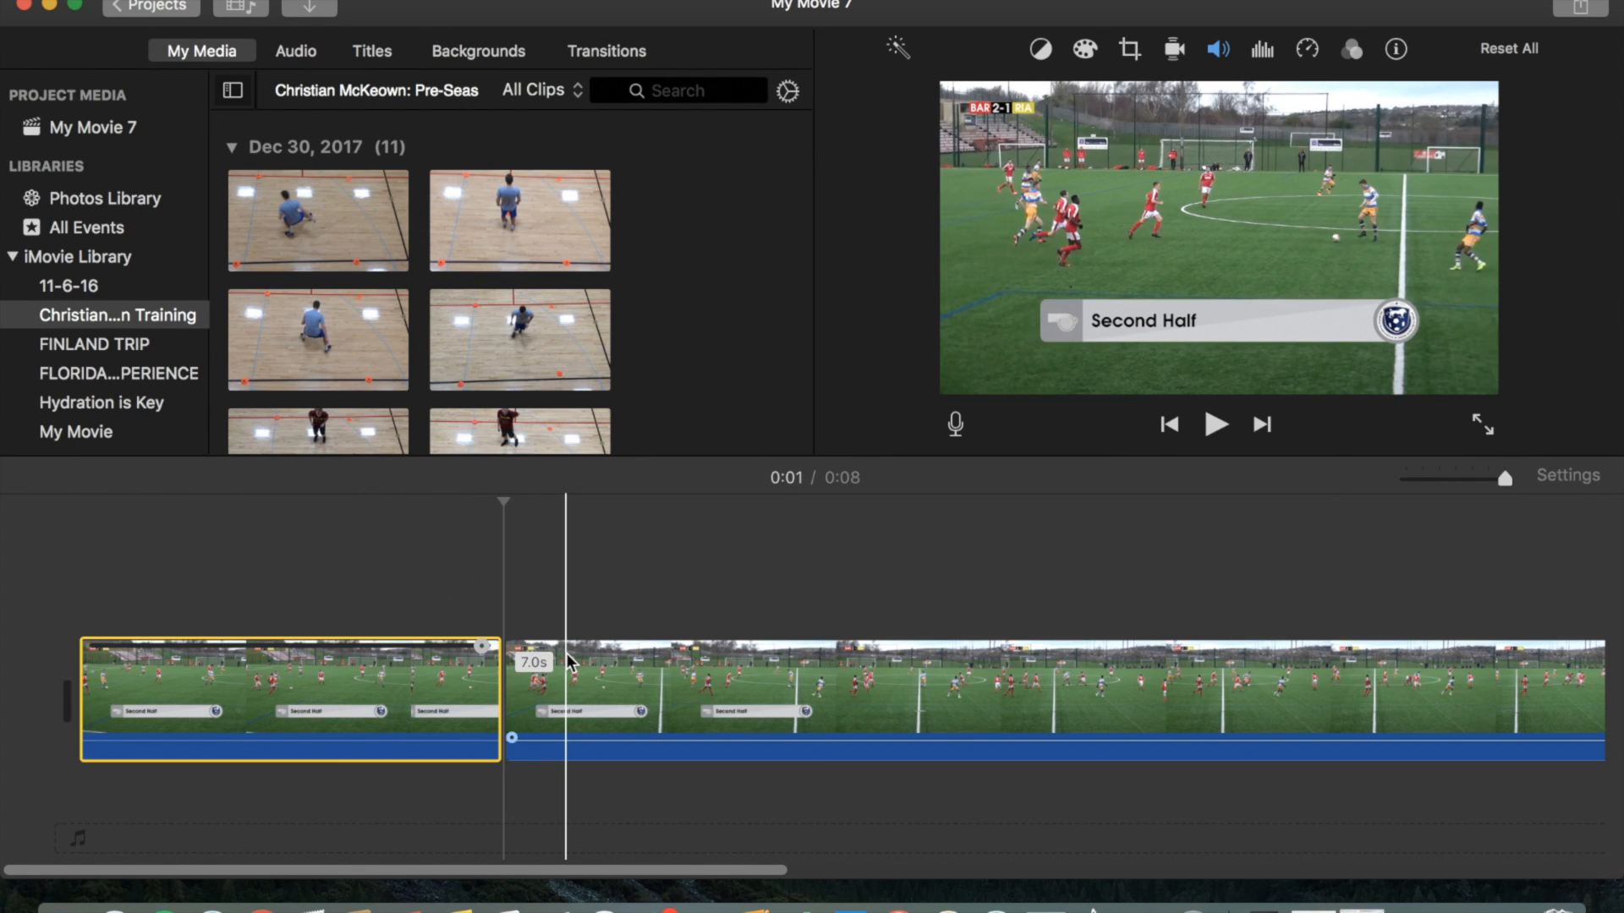
{"action": "left_click", "coordinate": [506, 610]}
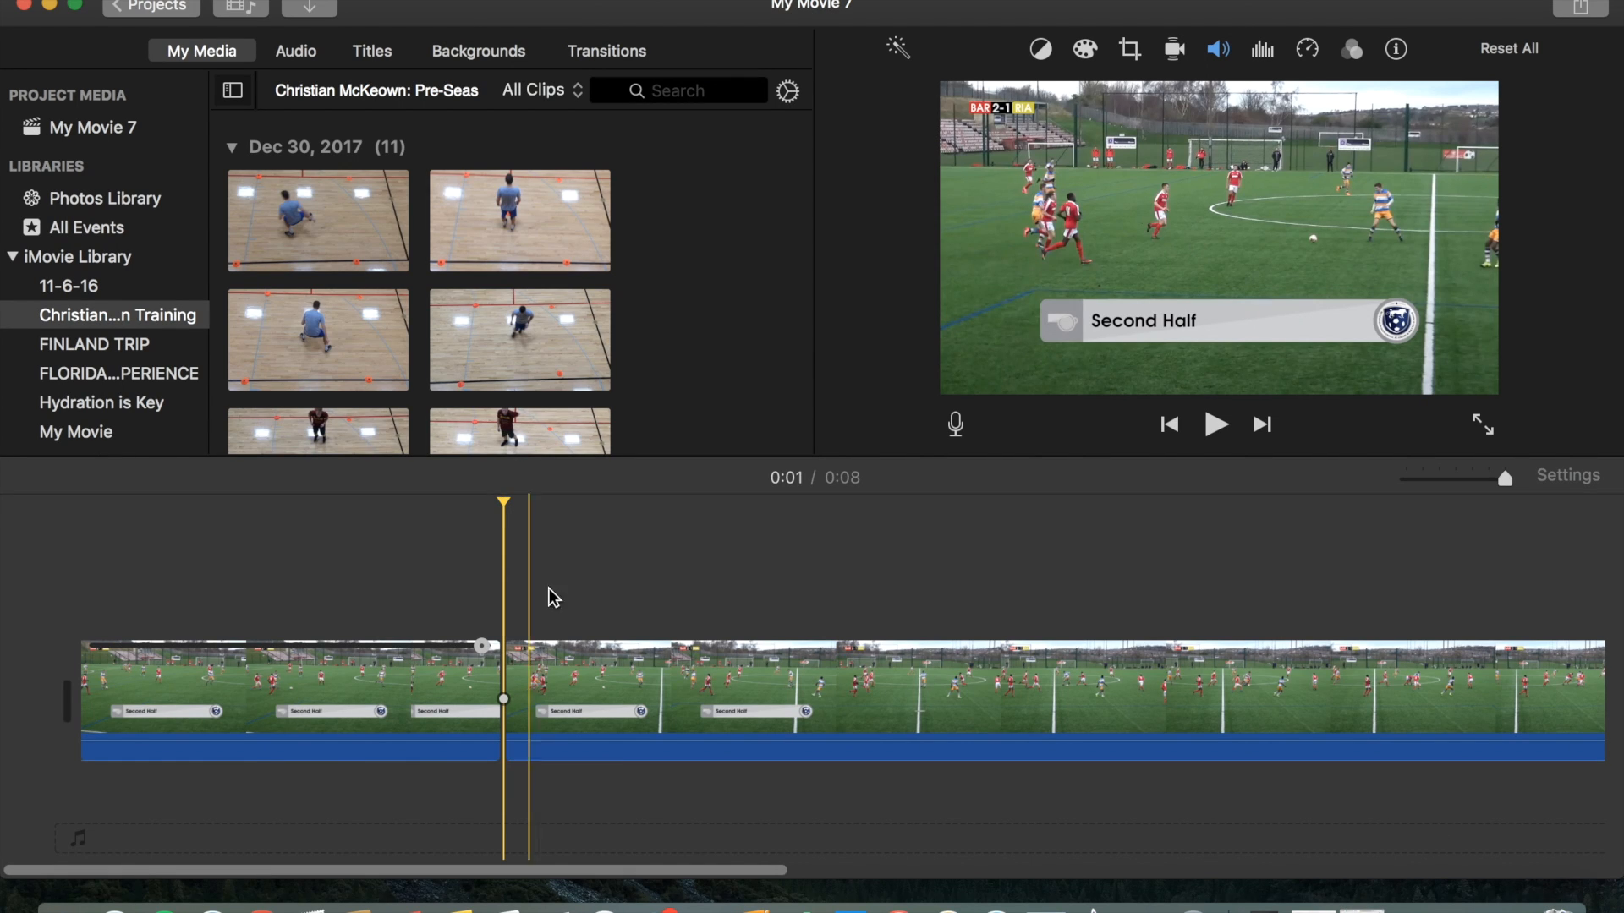
Show the frame full screen and capture a screenshot of the whole view.
{"action": "left_click", "coordinate": [1485, 427]}
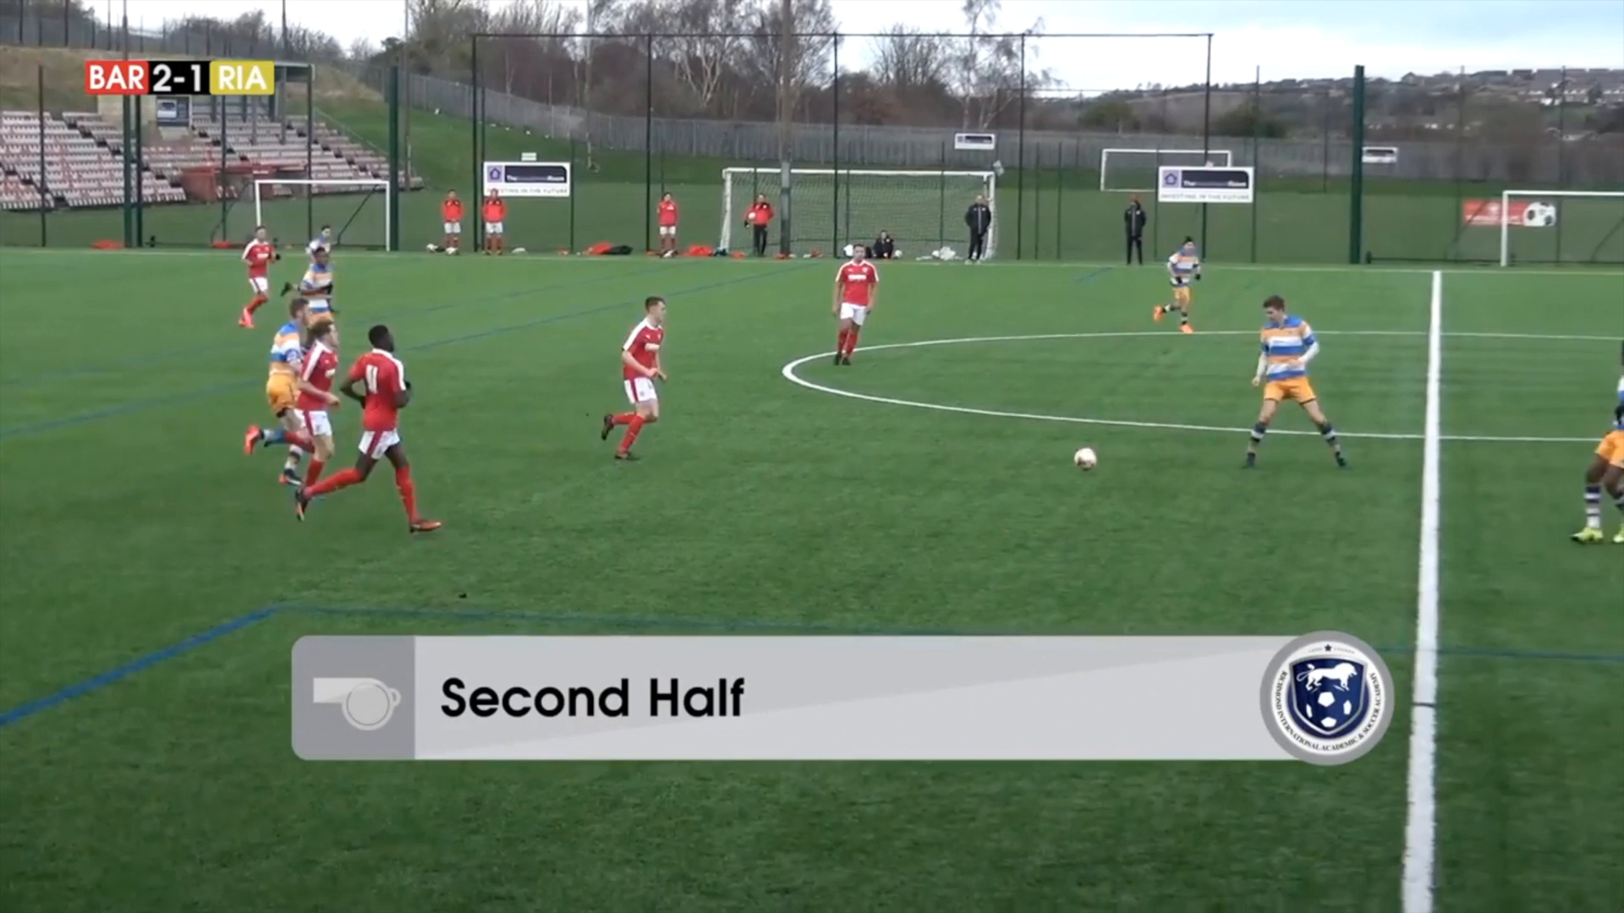
{"action": "left_click_drag", "start_coordinate": [1623, 912], "coordinate": [3, 27]}
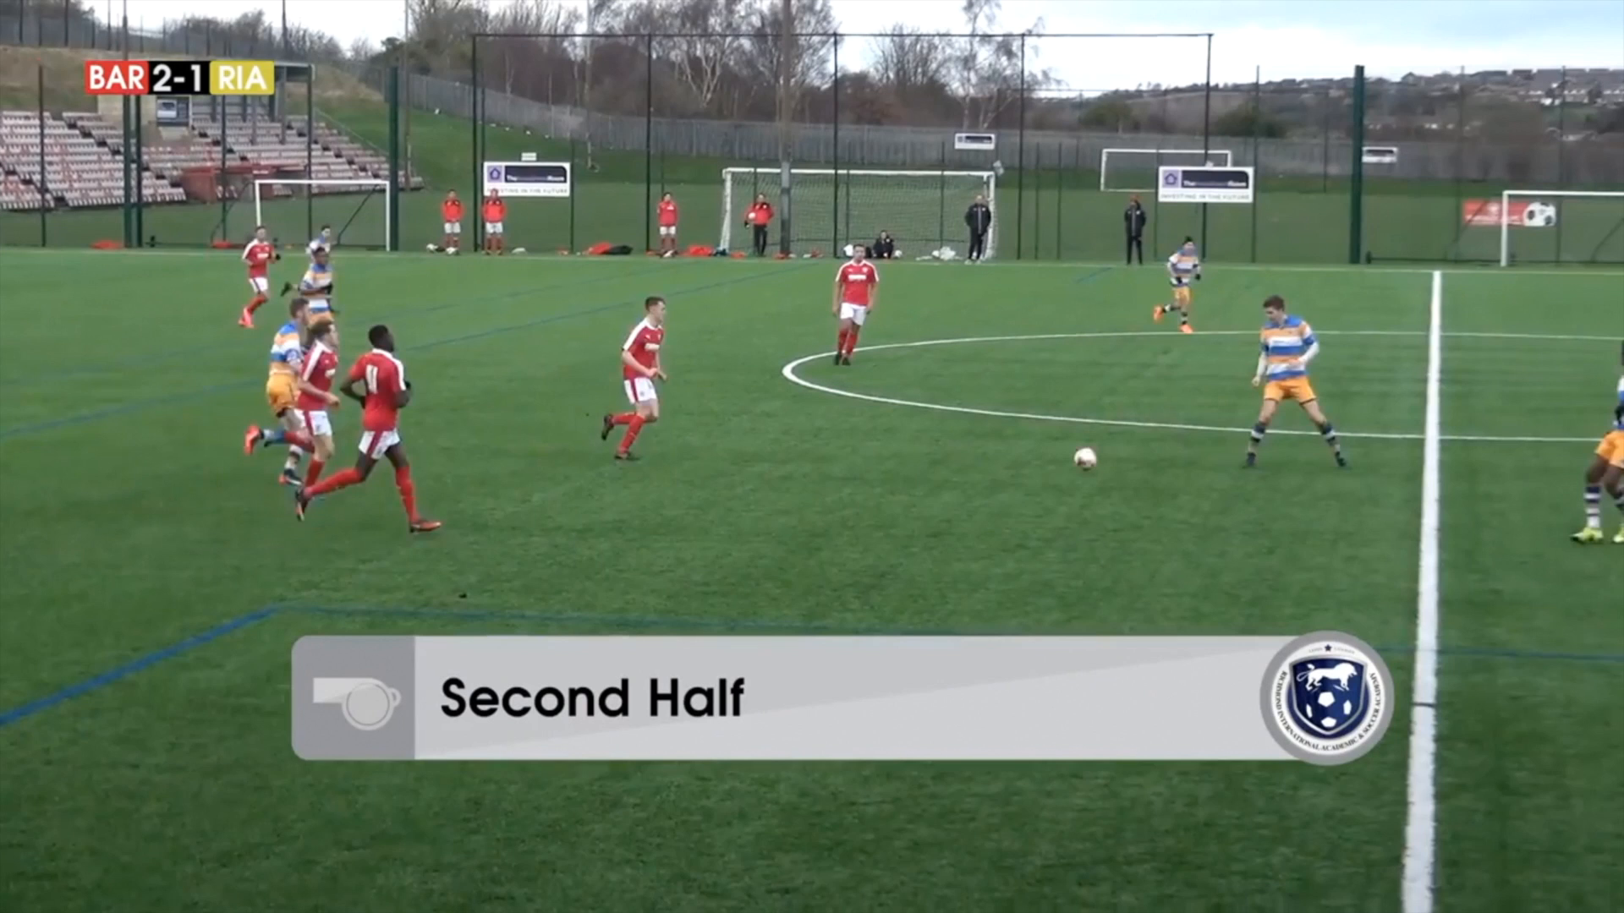
{"action": "mouse_move", "coordinate": [4, 9]}
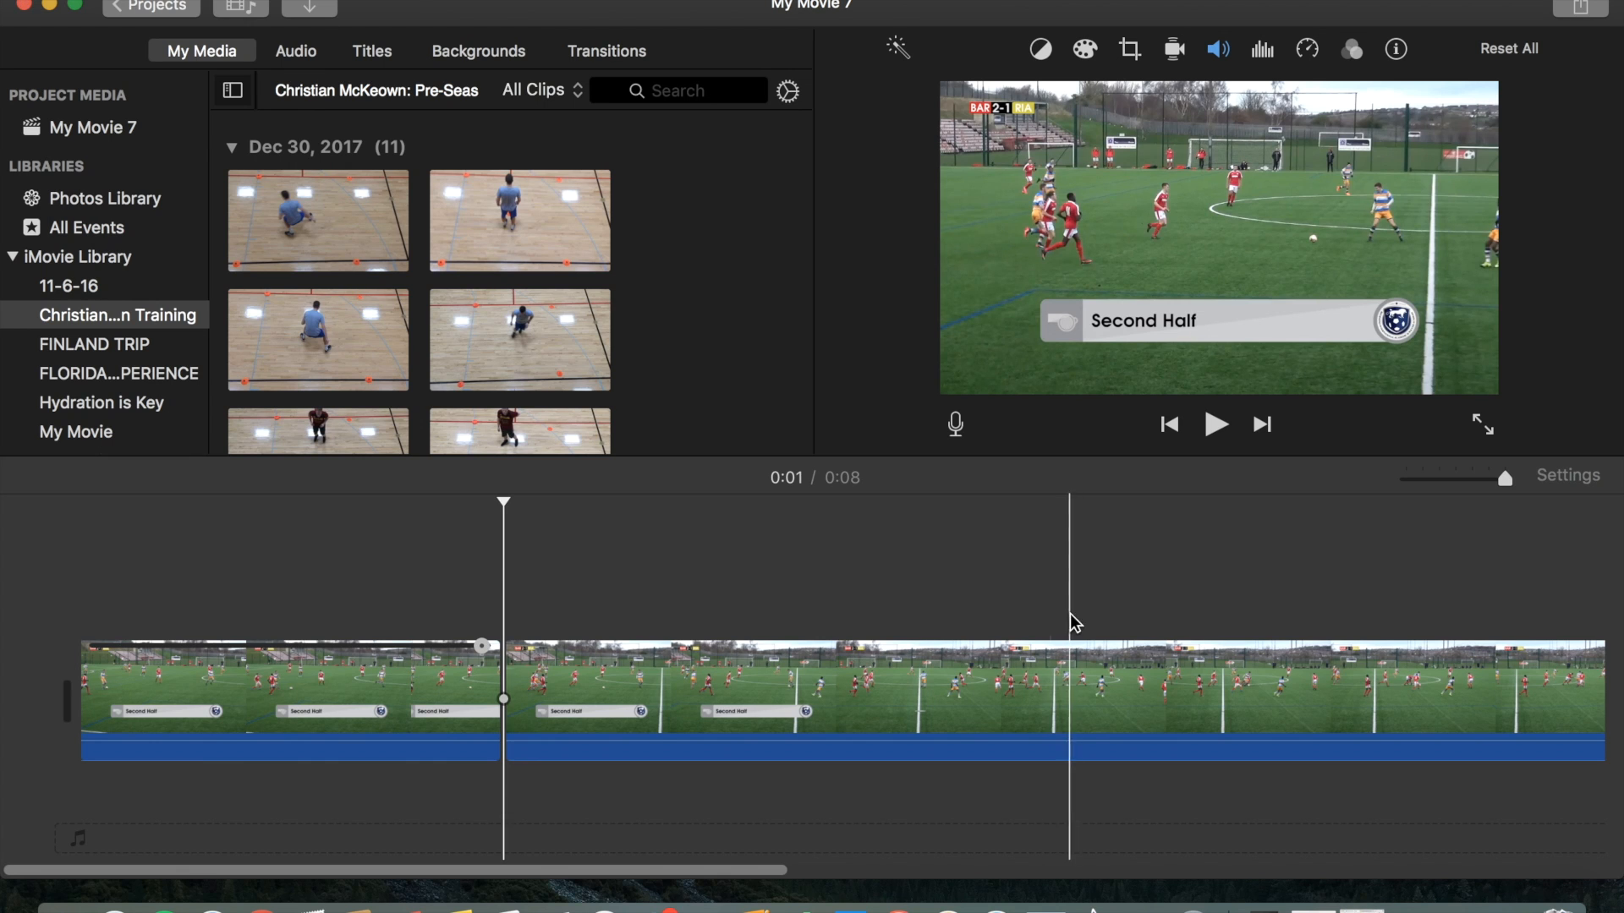
Switch to the browser, go to canva.com and log in with Google.
{"action": "left_click", "coordinate": [1509, 905]}
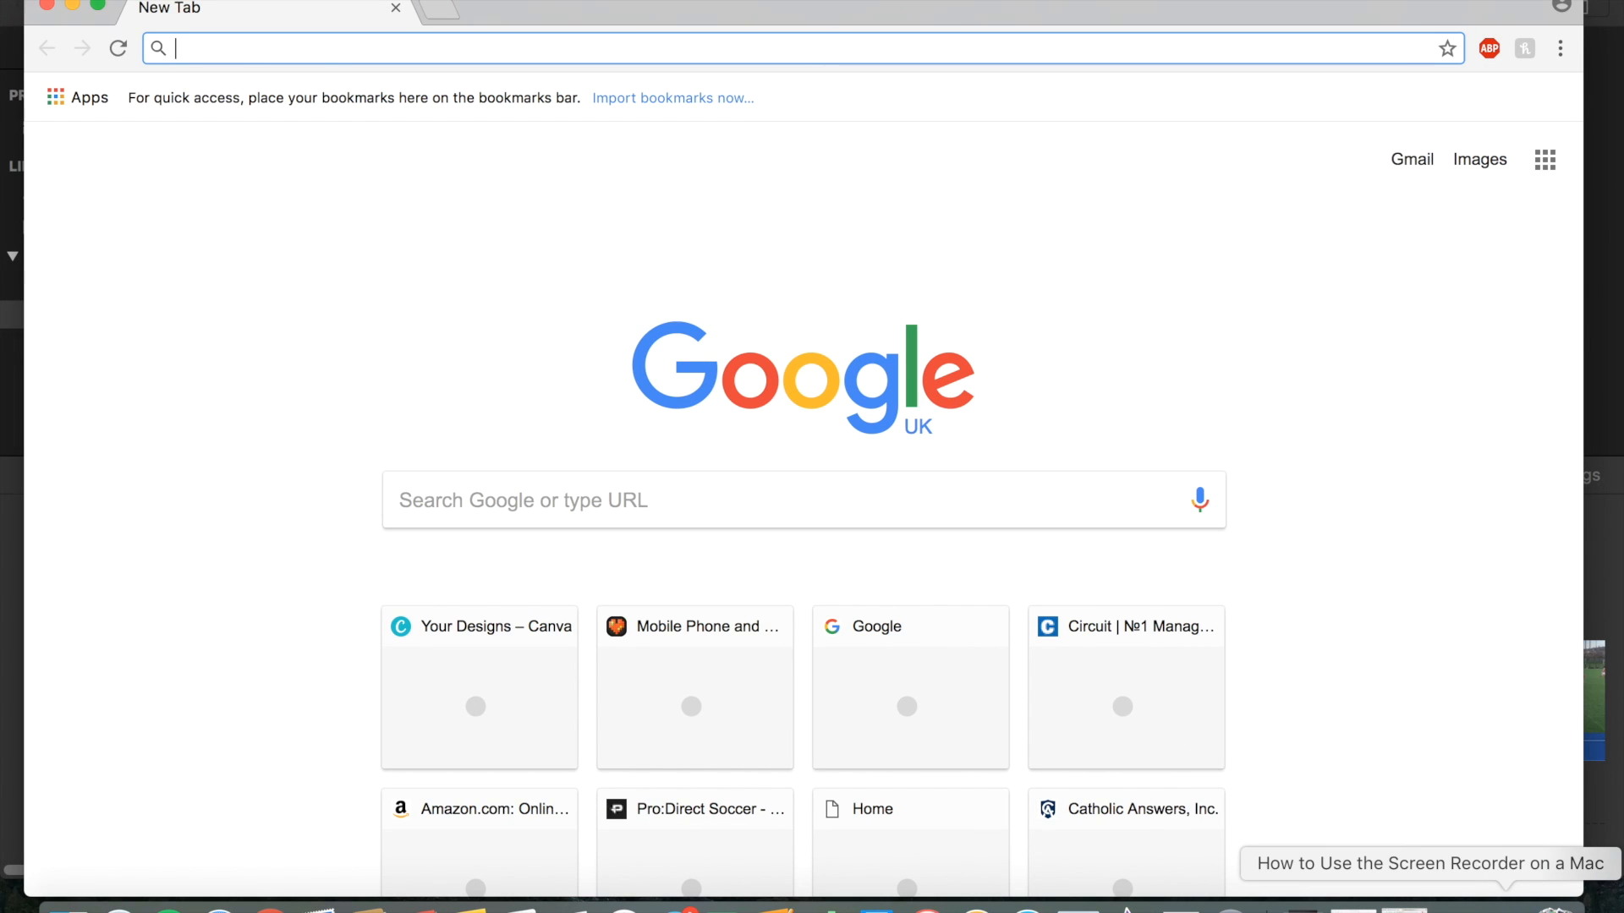
{"action": "type", "text": "canva"}
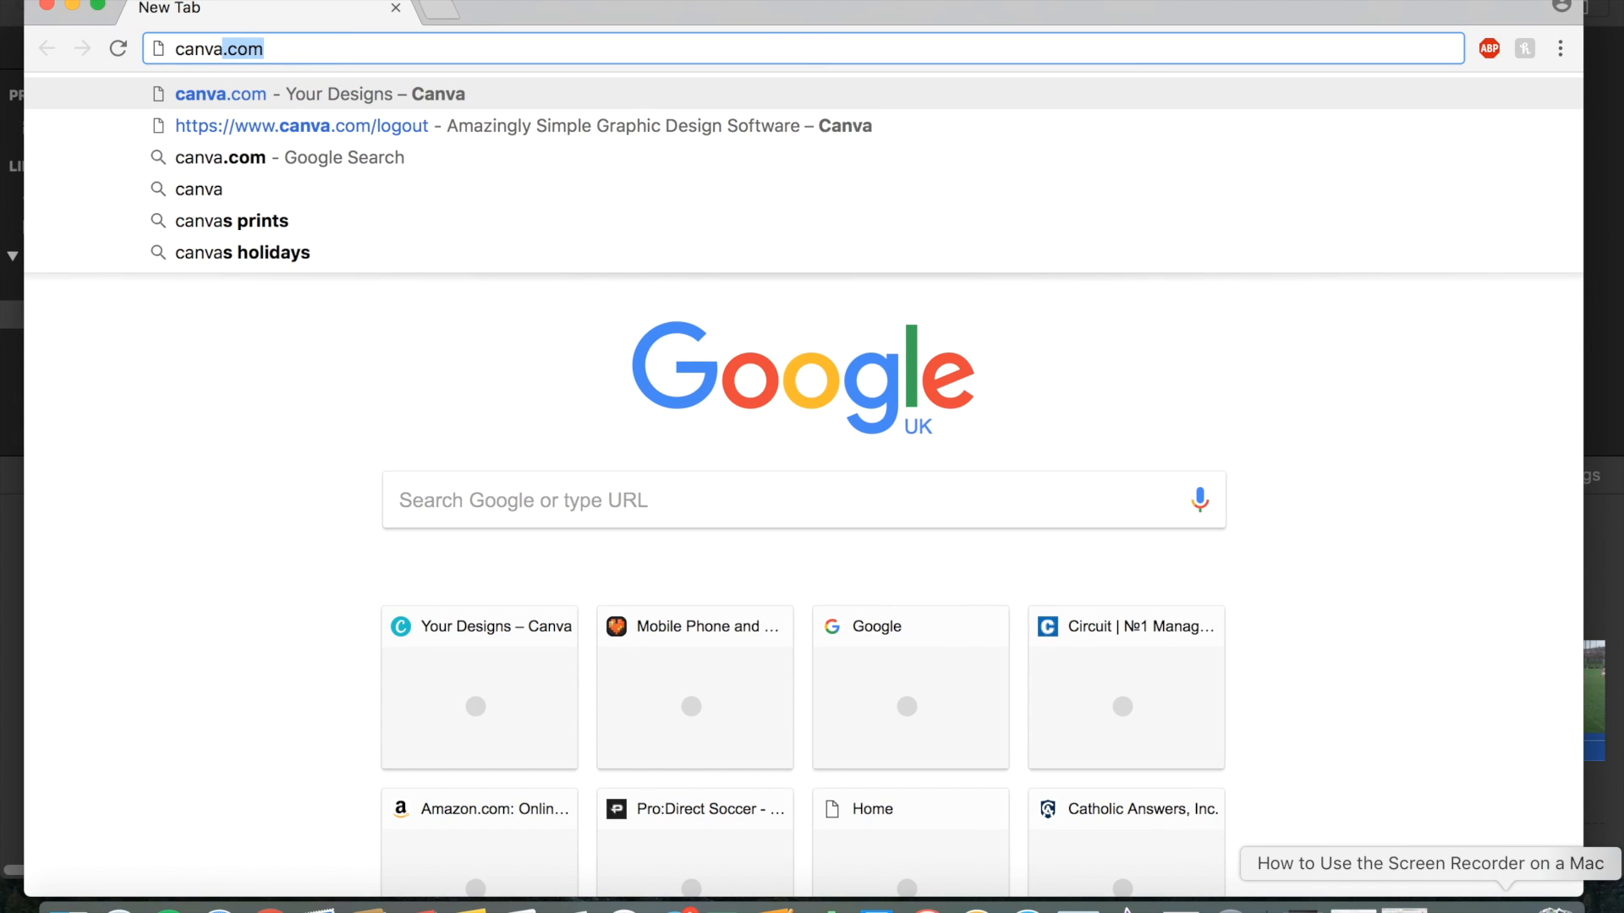
{"action": "type", "text": ".com"}
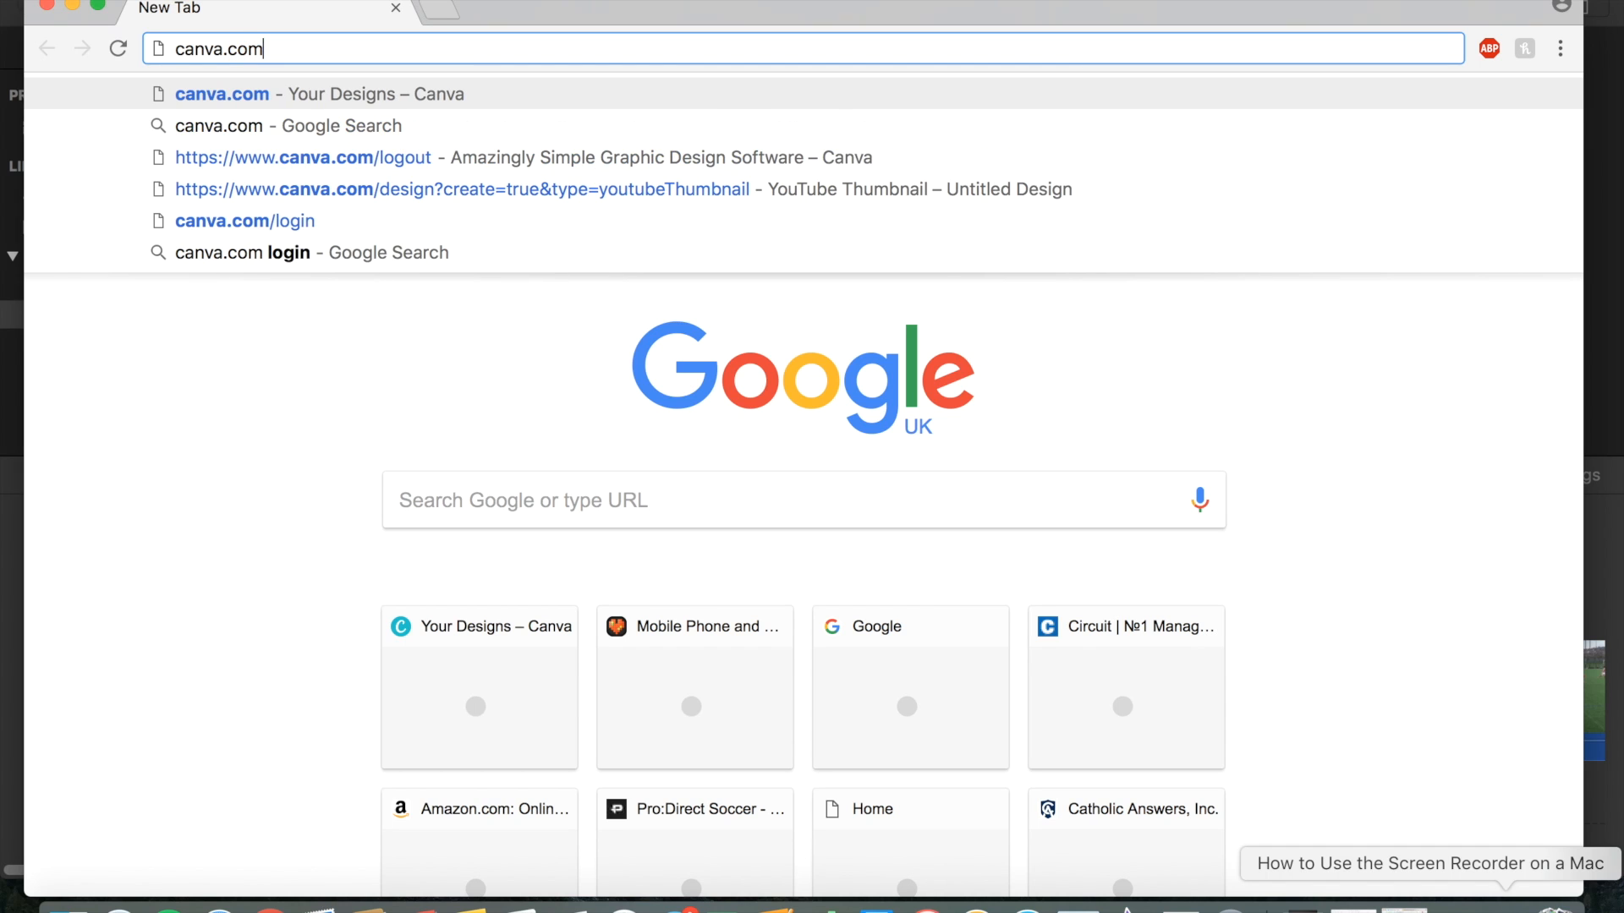
{"action": "key", "text": "Return"}
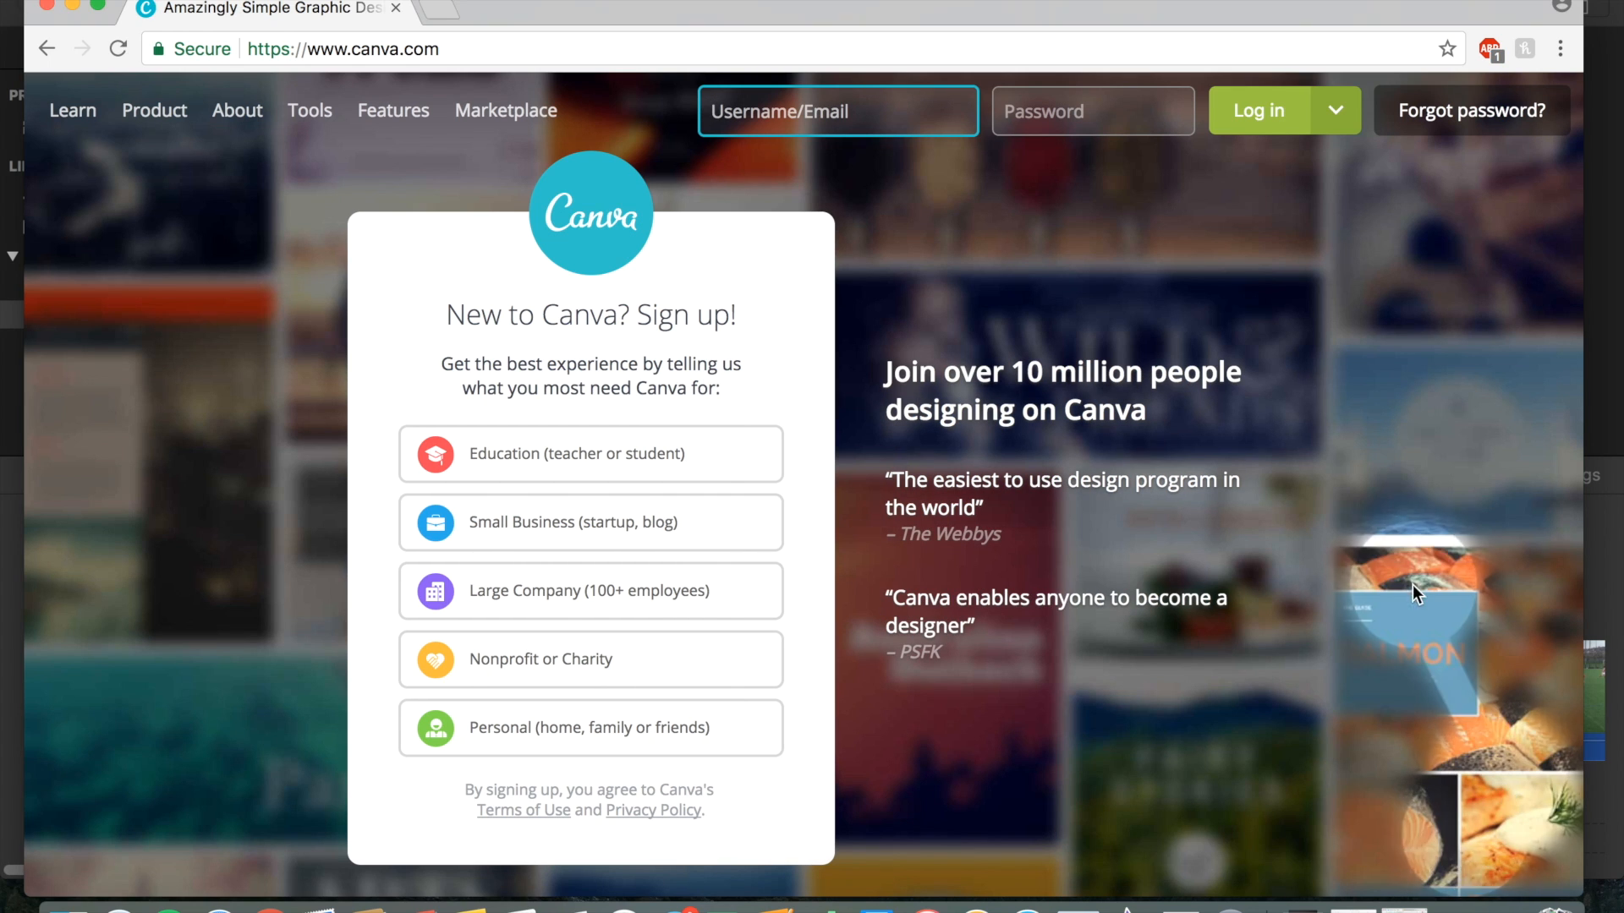
{"action": "left_click", "coordinate": [1336, 129]}
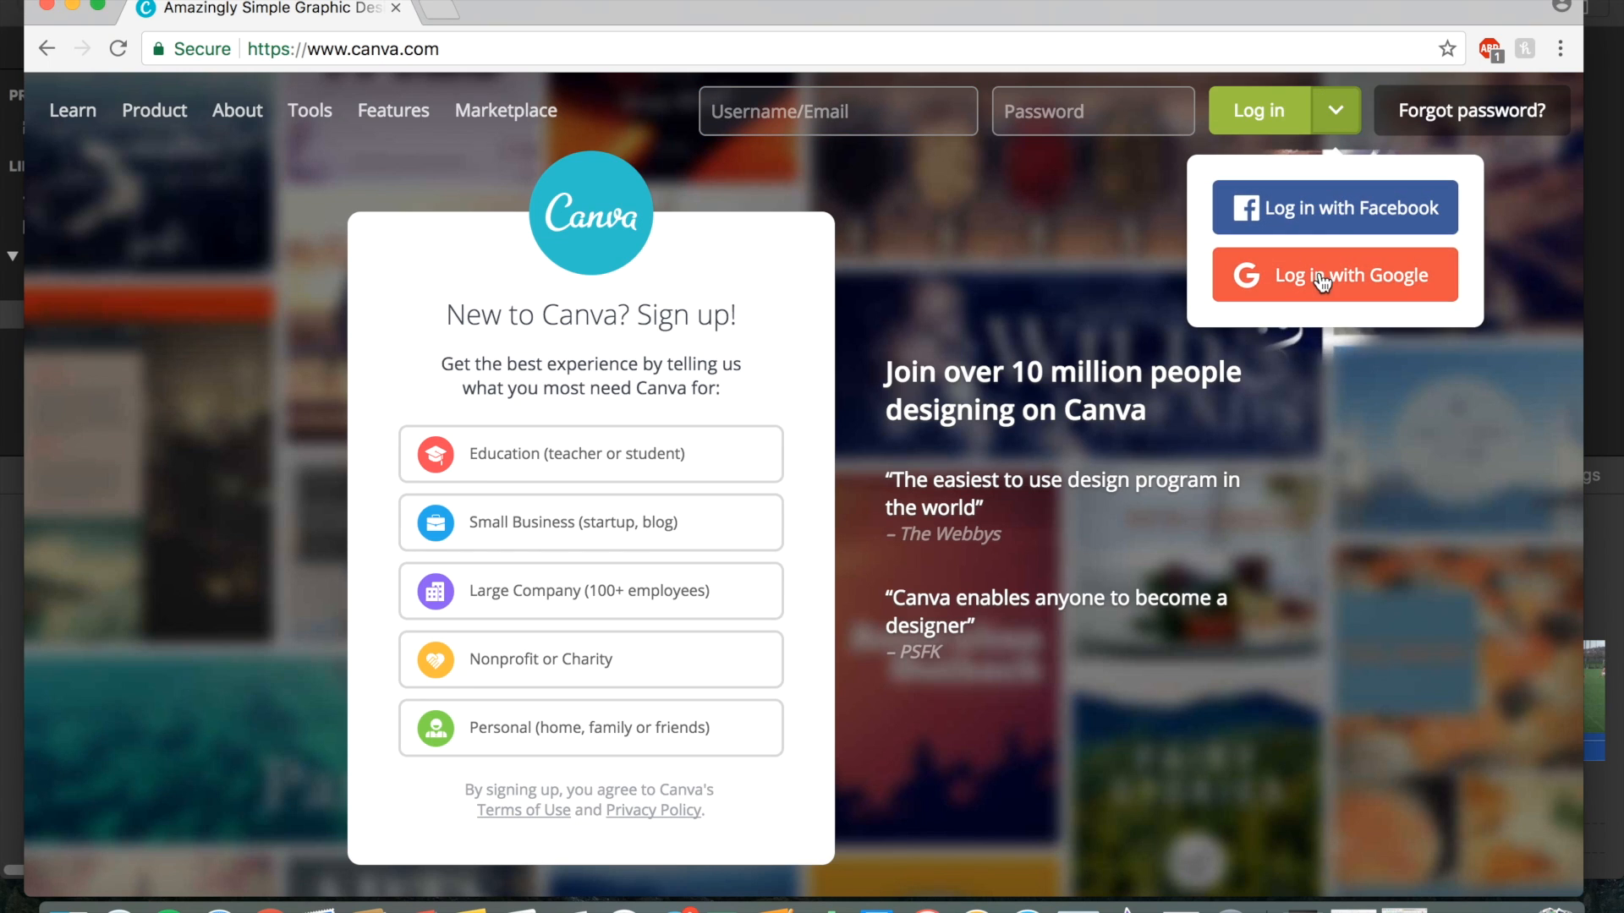
{"action": "left_click", "coordinate": [1328, 218]}
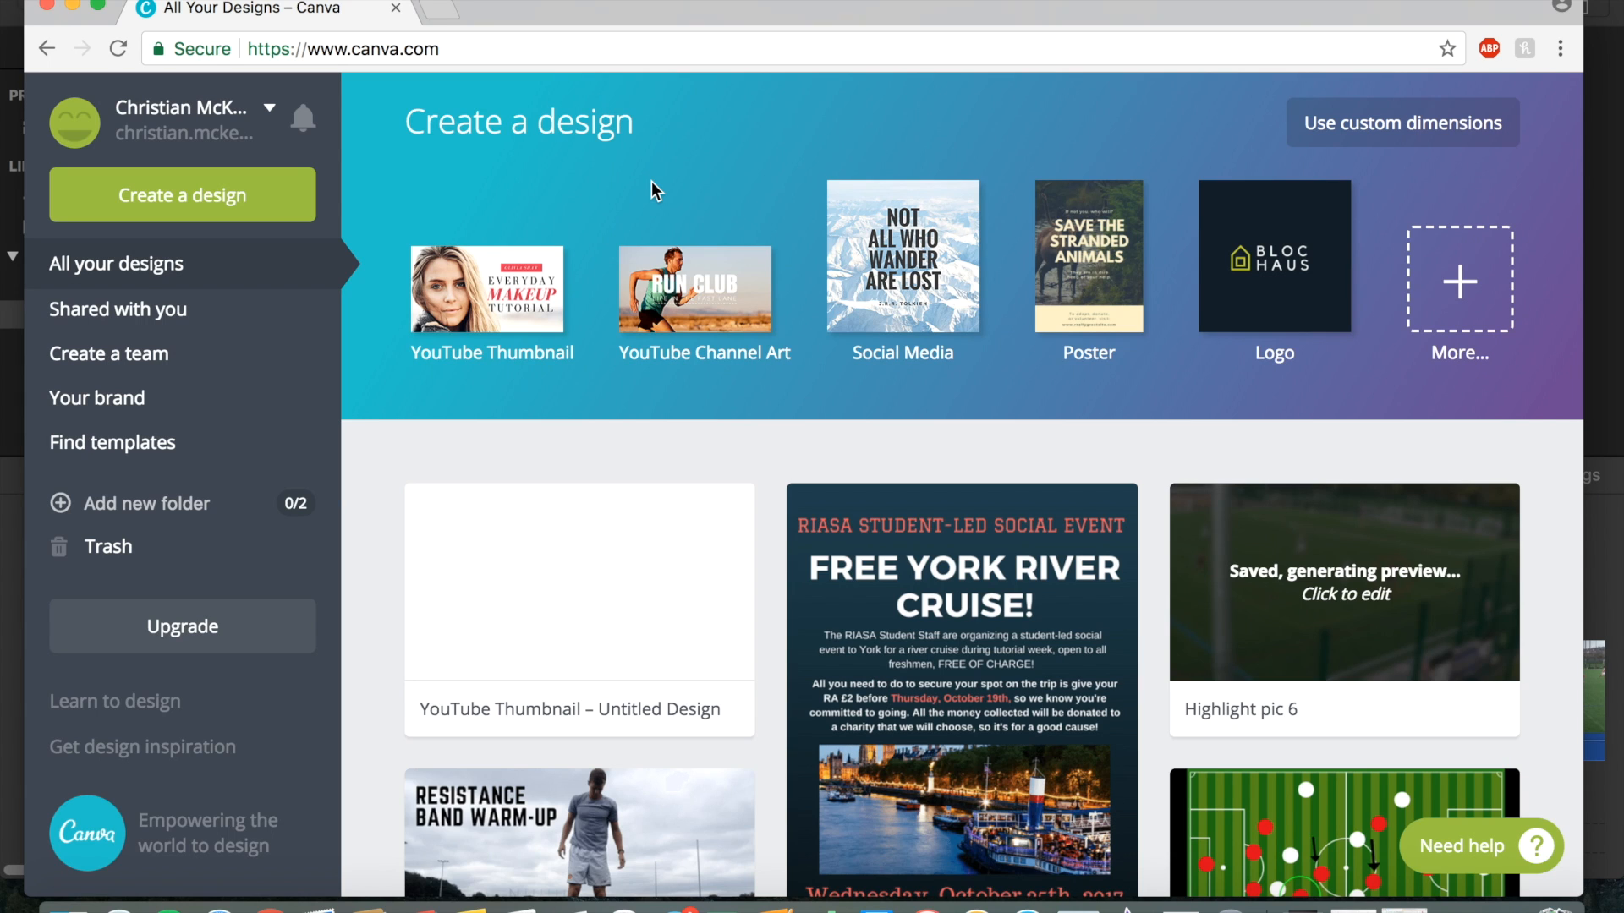
Create a new YouTube Thumbnail design.
{"action": "left_click", "coordinate": [181, 199]}
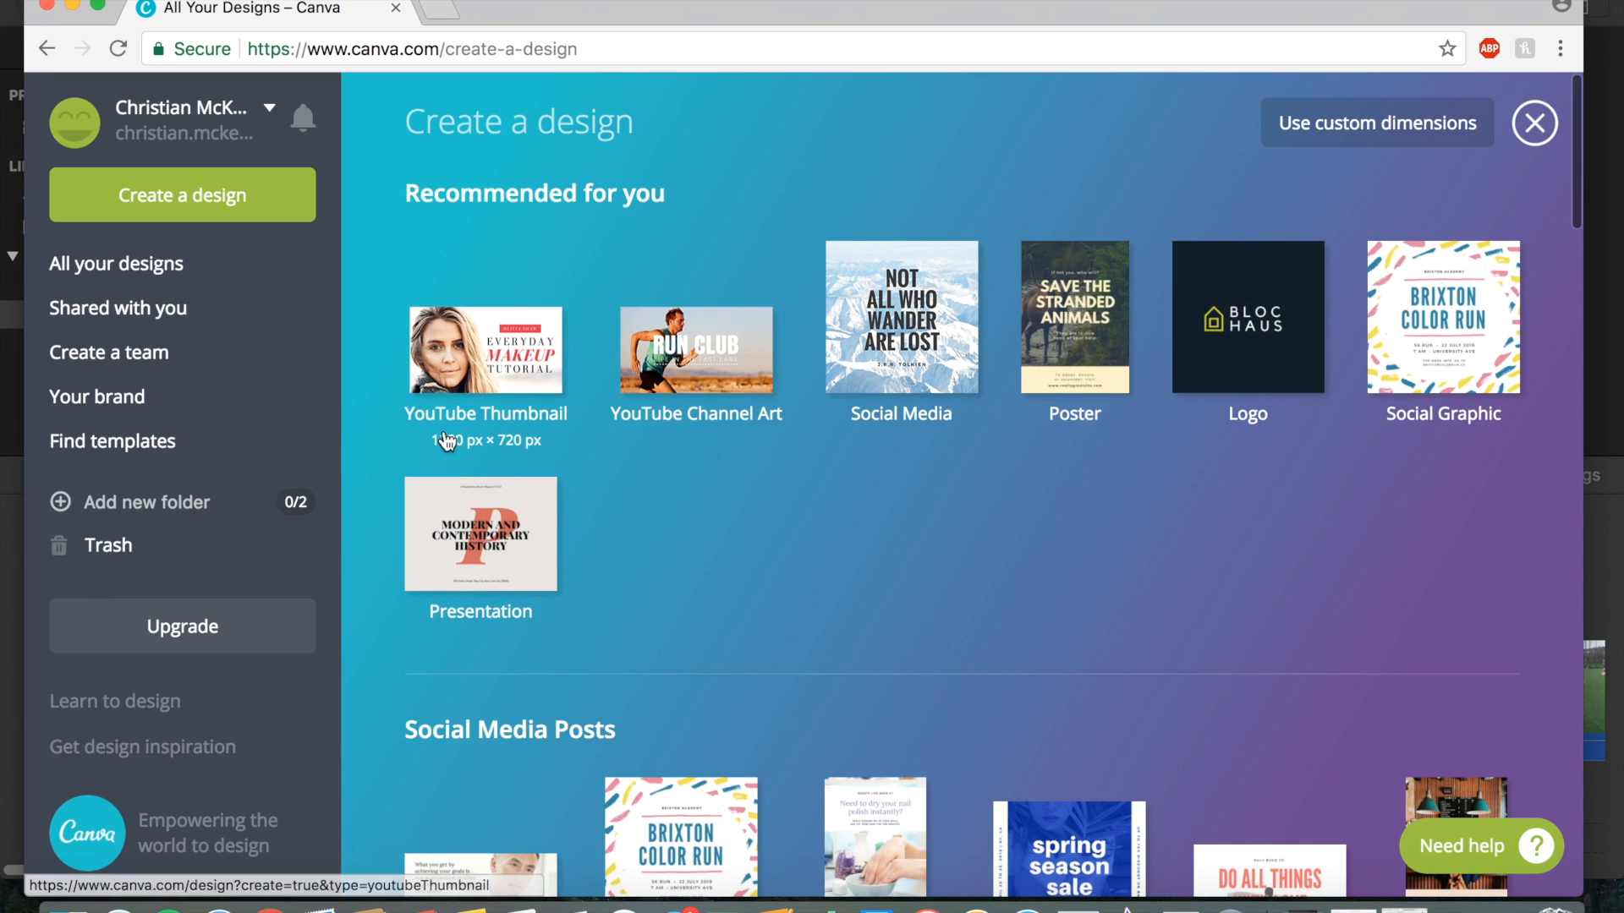
{"action": "left_click", "coordinate": [480, 366]}
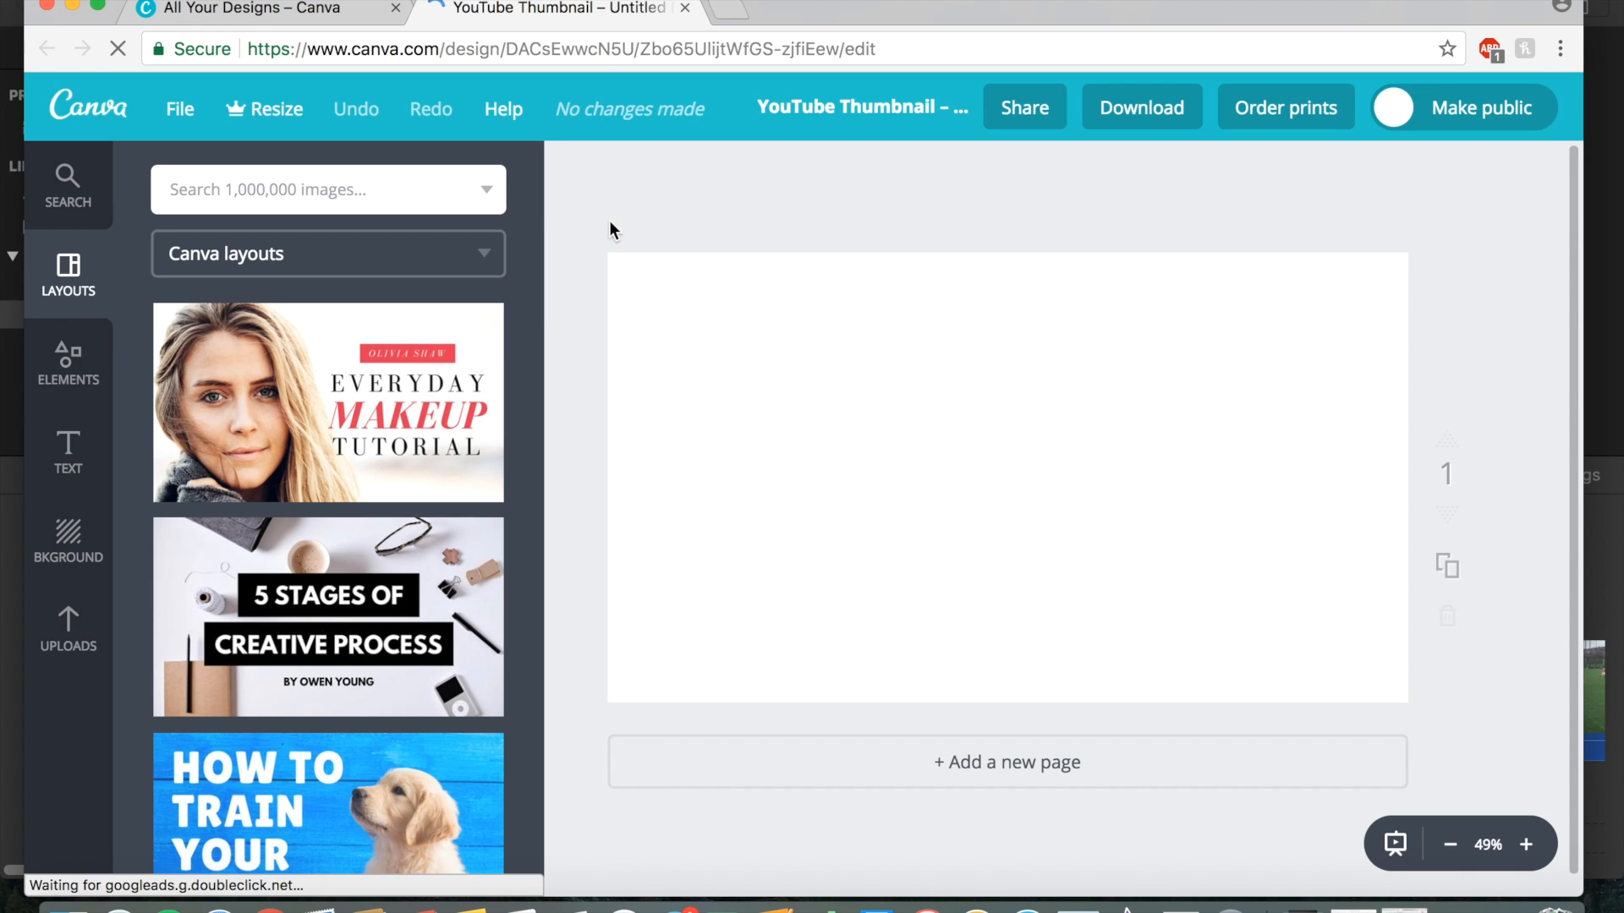
Upload the screenshot Screen Shot 2018-01-10 at 11.17.02 AM from the Desktop to Canva.
{"action": "left_click", "coordinate": [71, 628]}
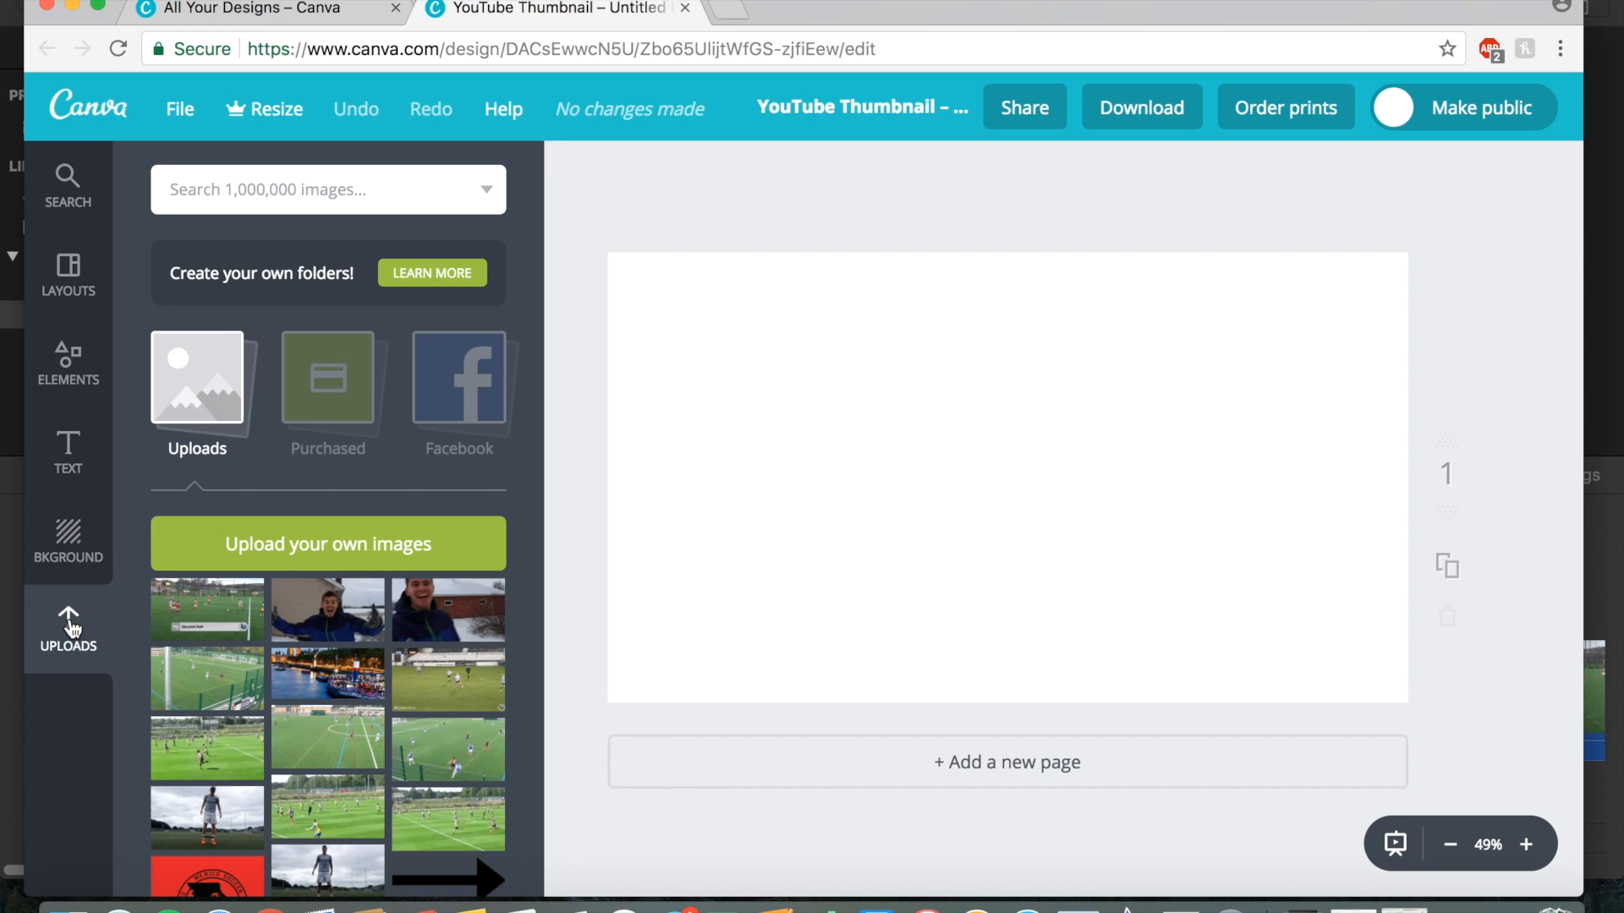
{"action": "left_click", "coordinate": [325, 548]}
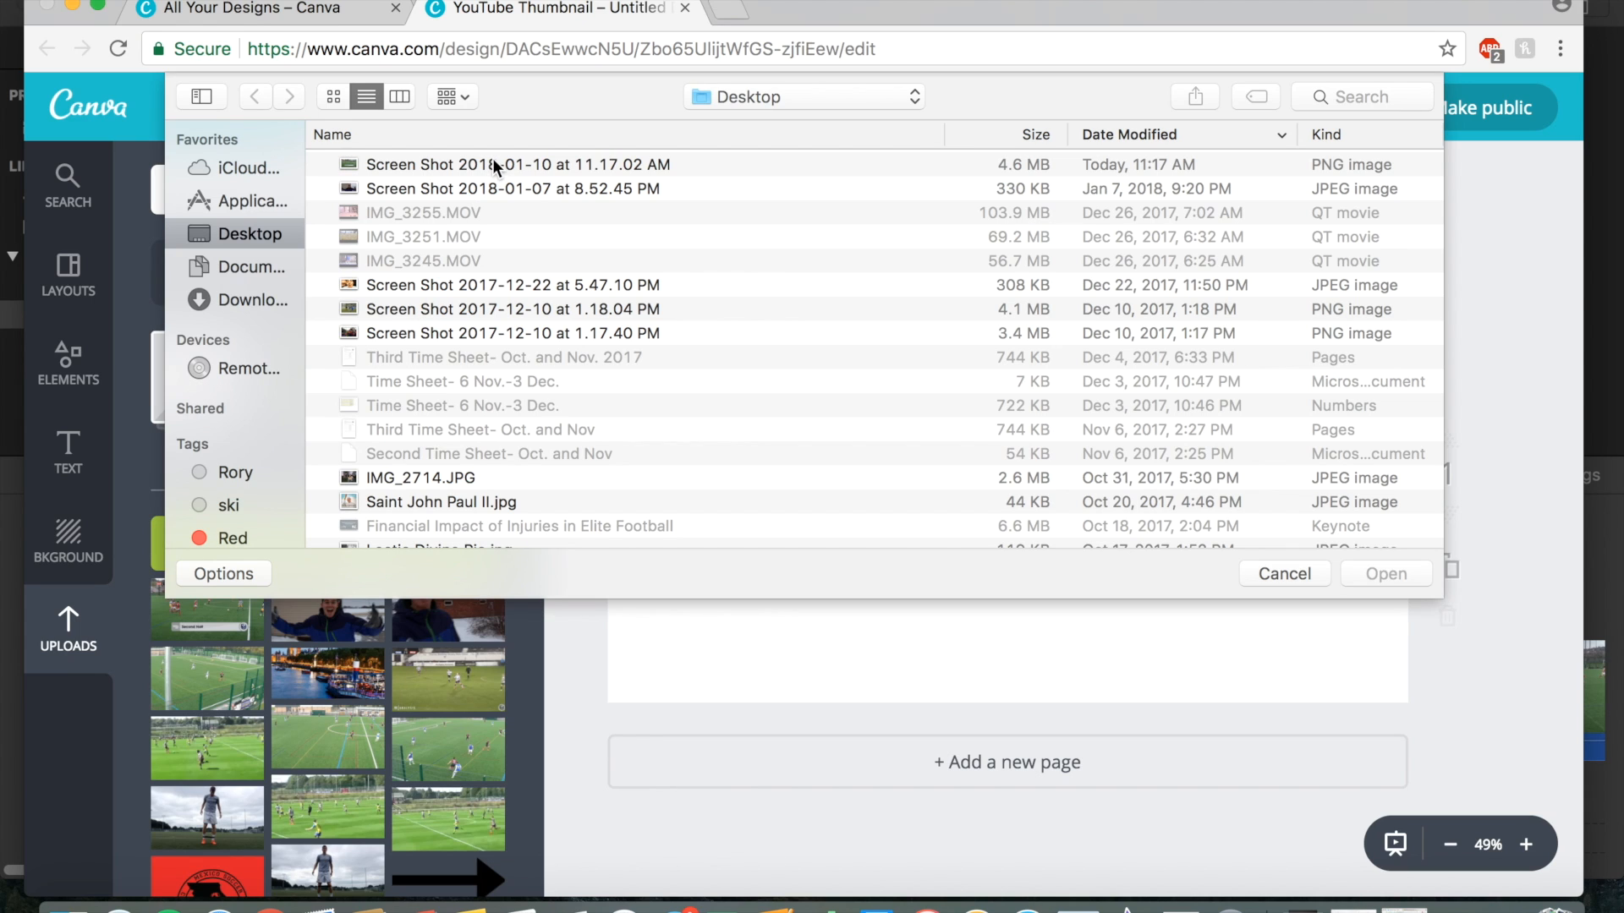
{"action": "left_click", "coordinate": [492, 164]}
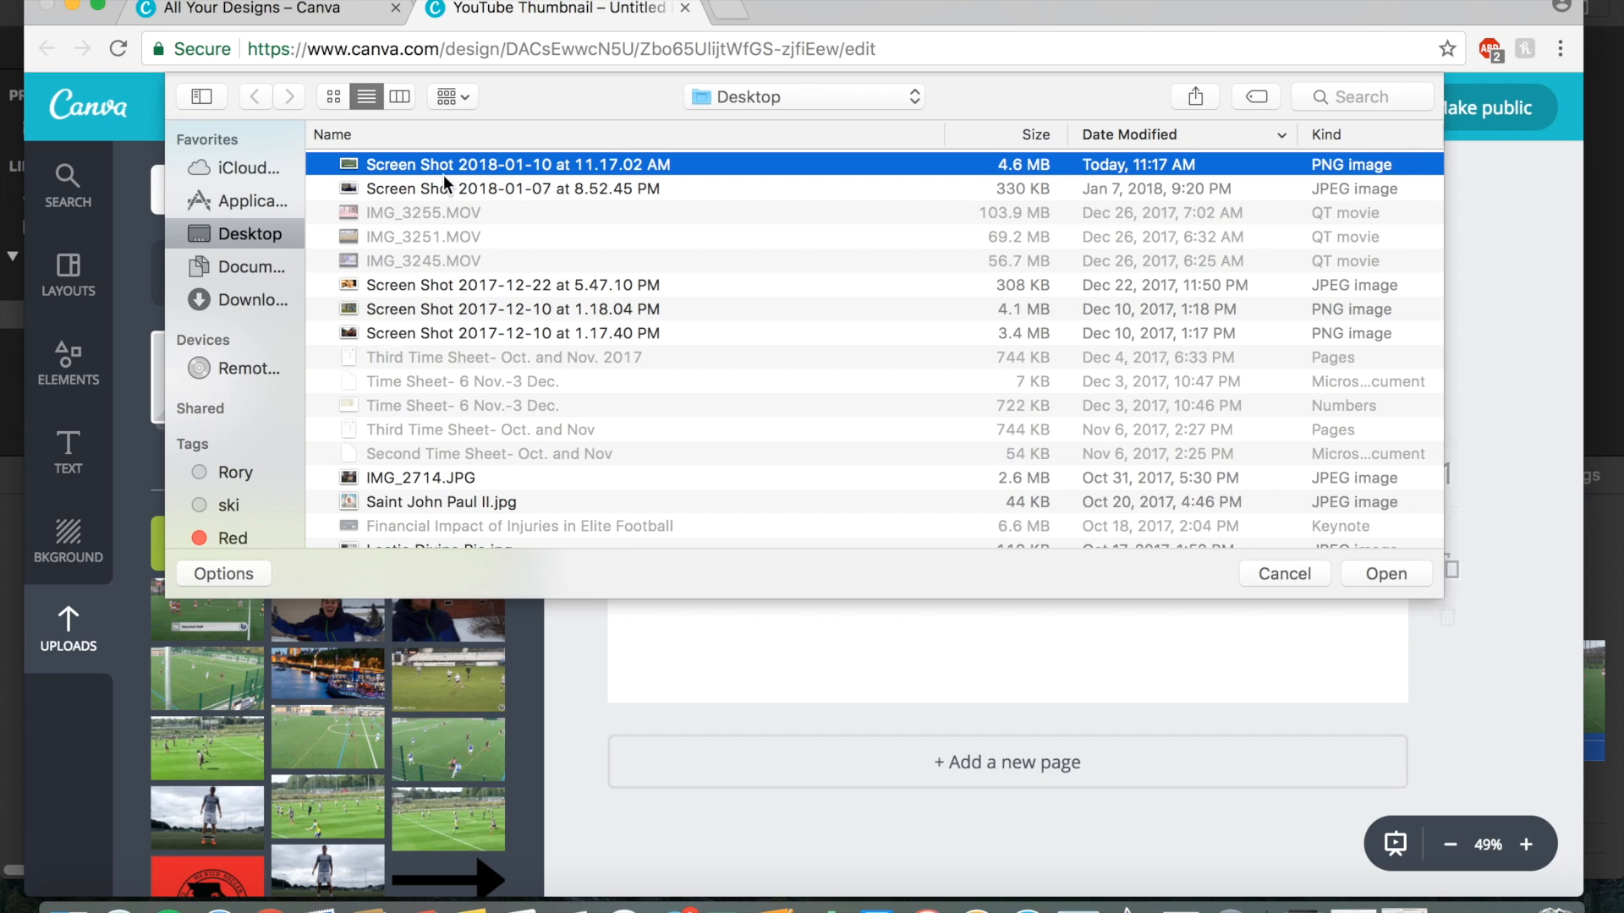
{"action": "left_click", "coordinate": [1386, 573]}
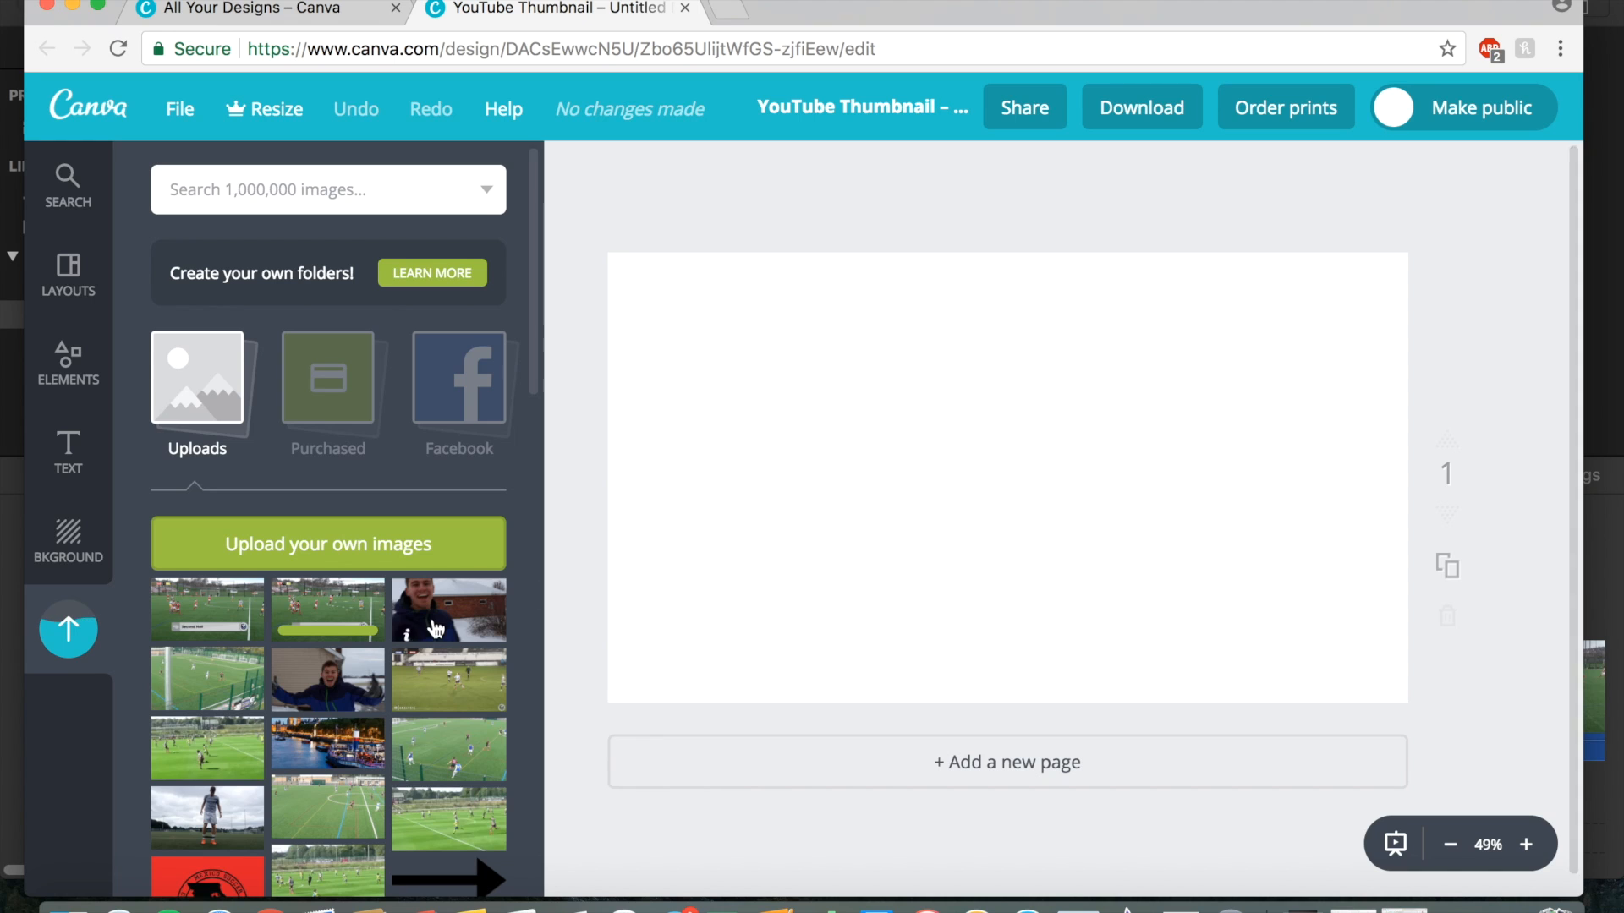
Add the uploaded match screenshot to the canvas and enlarge it to fill the whole thumbnail.
{"action": "left_click", "coordinate": [330, 615]}
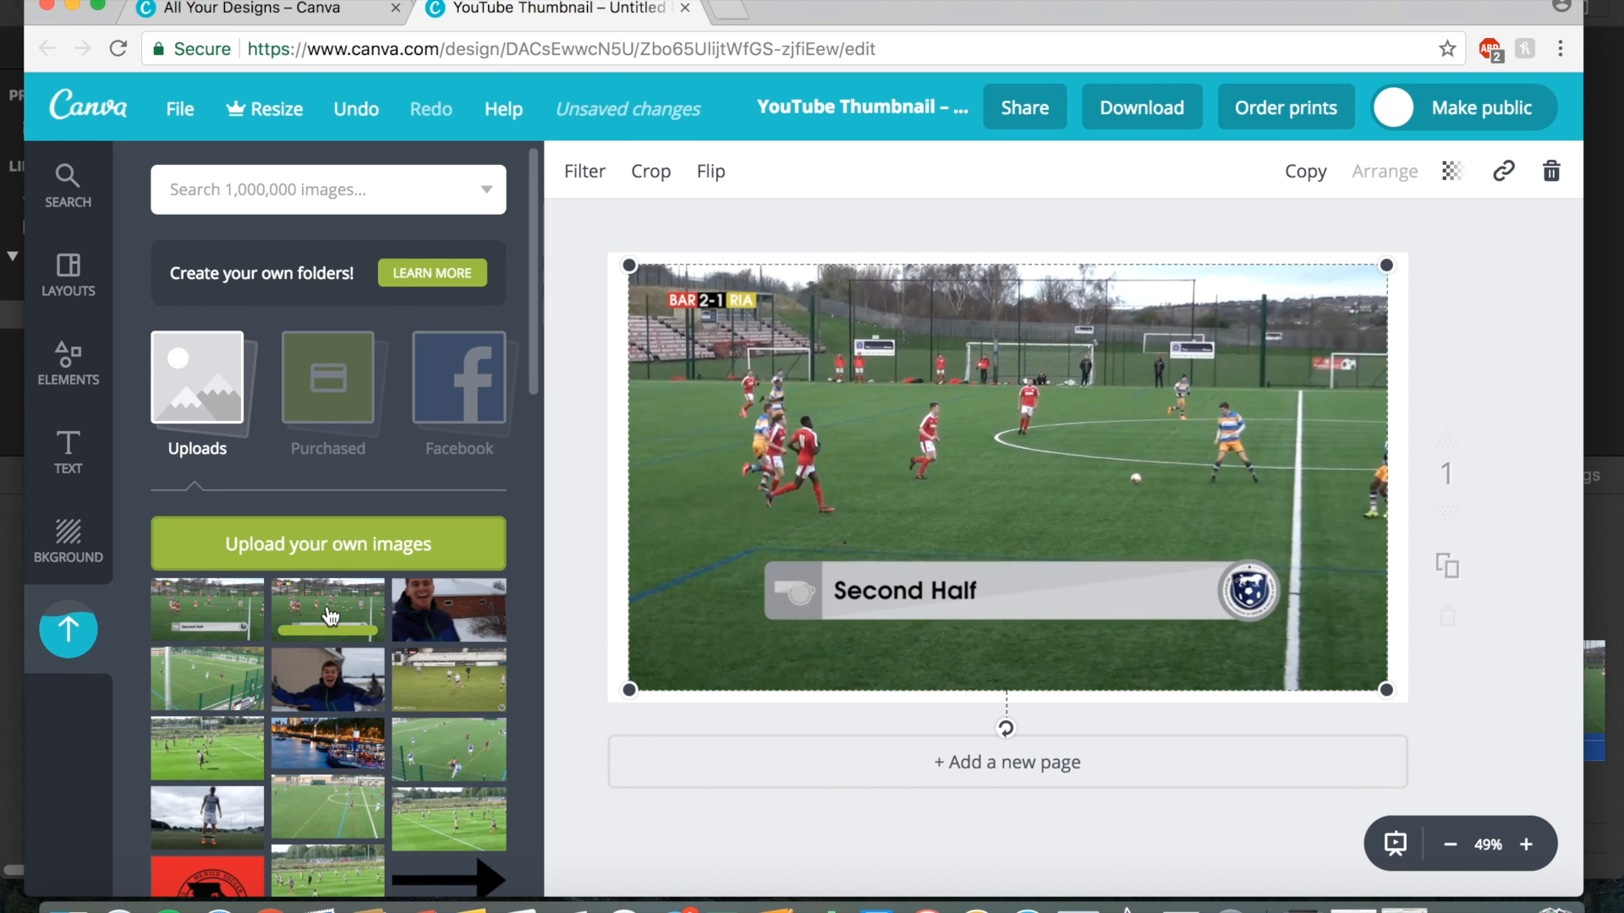
{"action": "left_click_drag", "start_coordinate": [627, 691], "coordinate": [610, 709]}
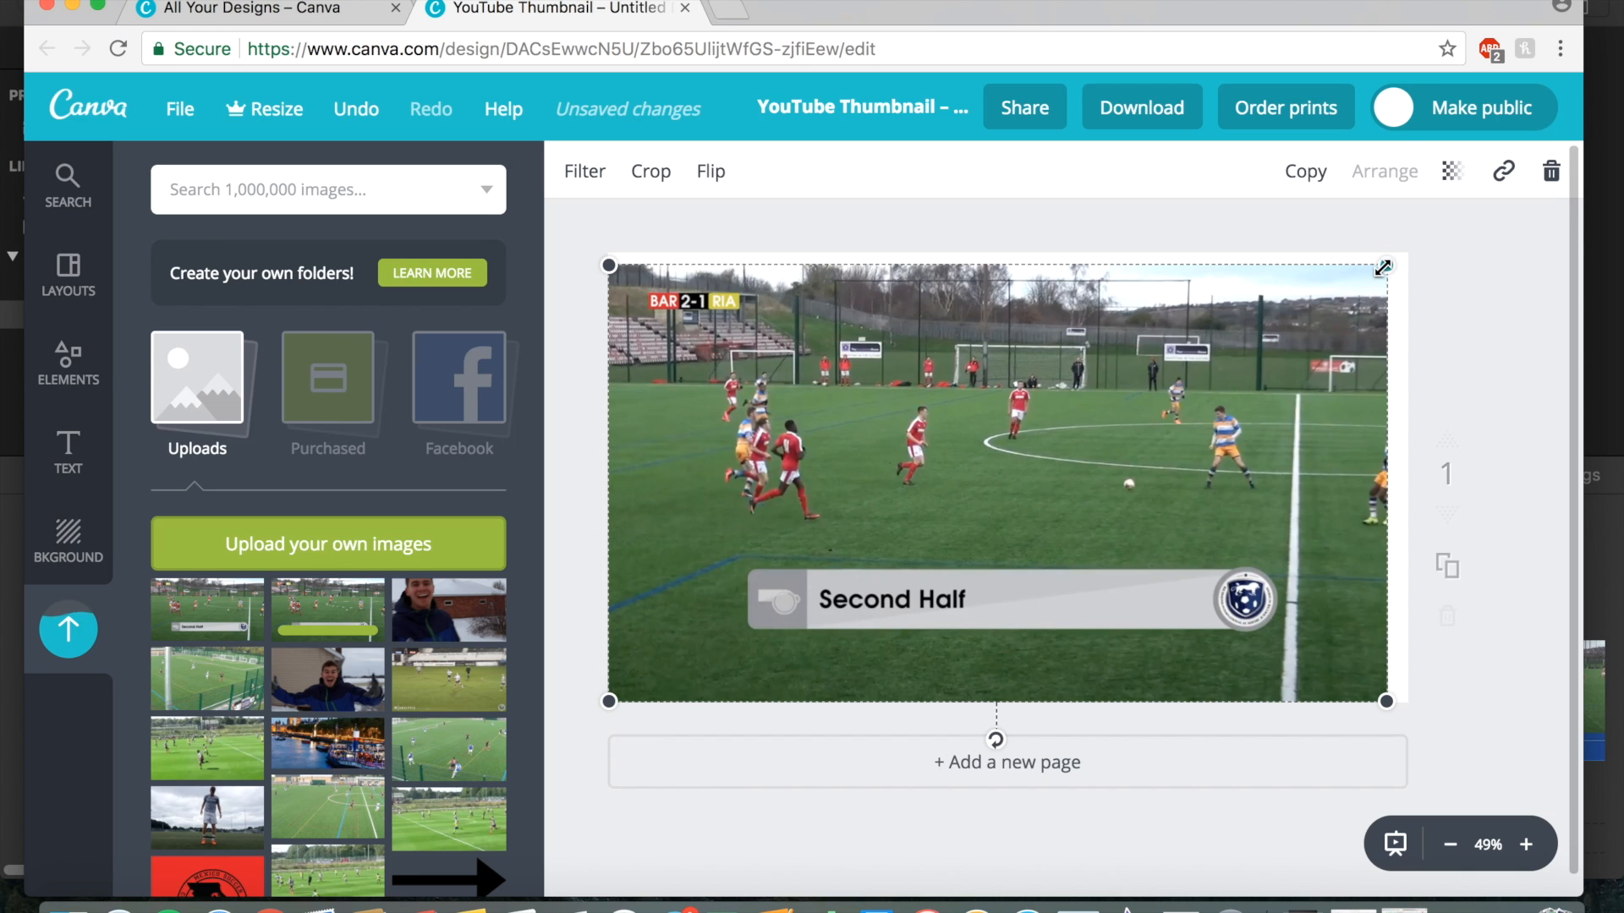
{"action": "left_click_drag", "start_coordinate": [1383, 267], "coordinate": [1403, 254]}
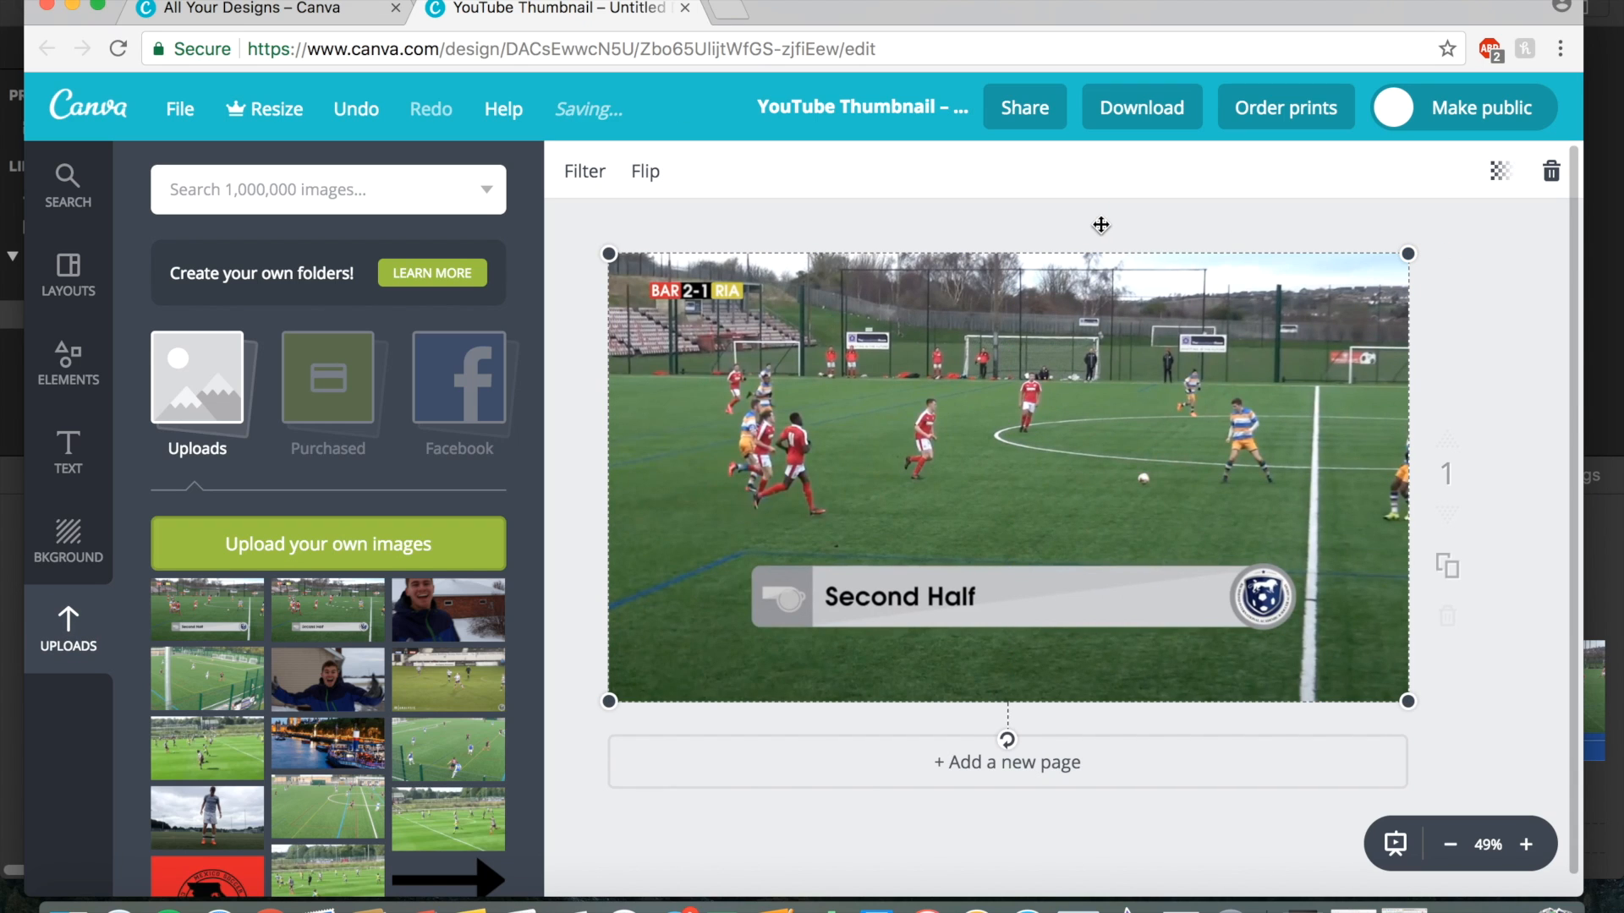
{"action": "left_click", "coordinate": [1494, 380]}
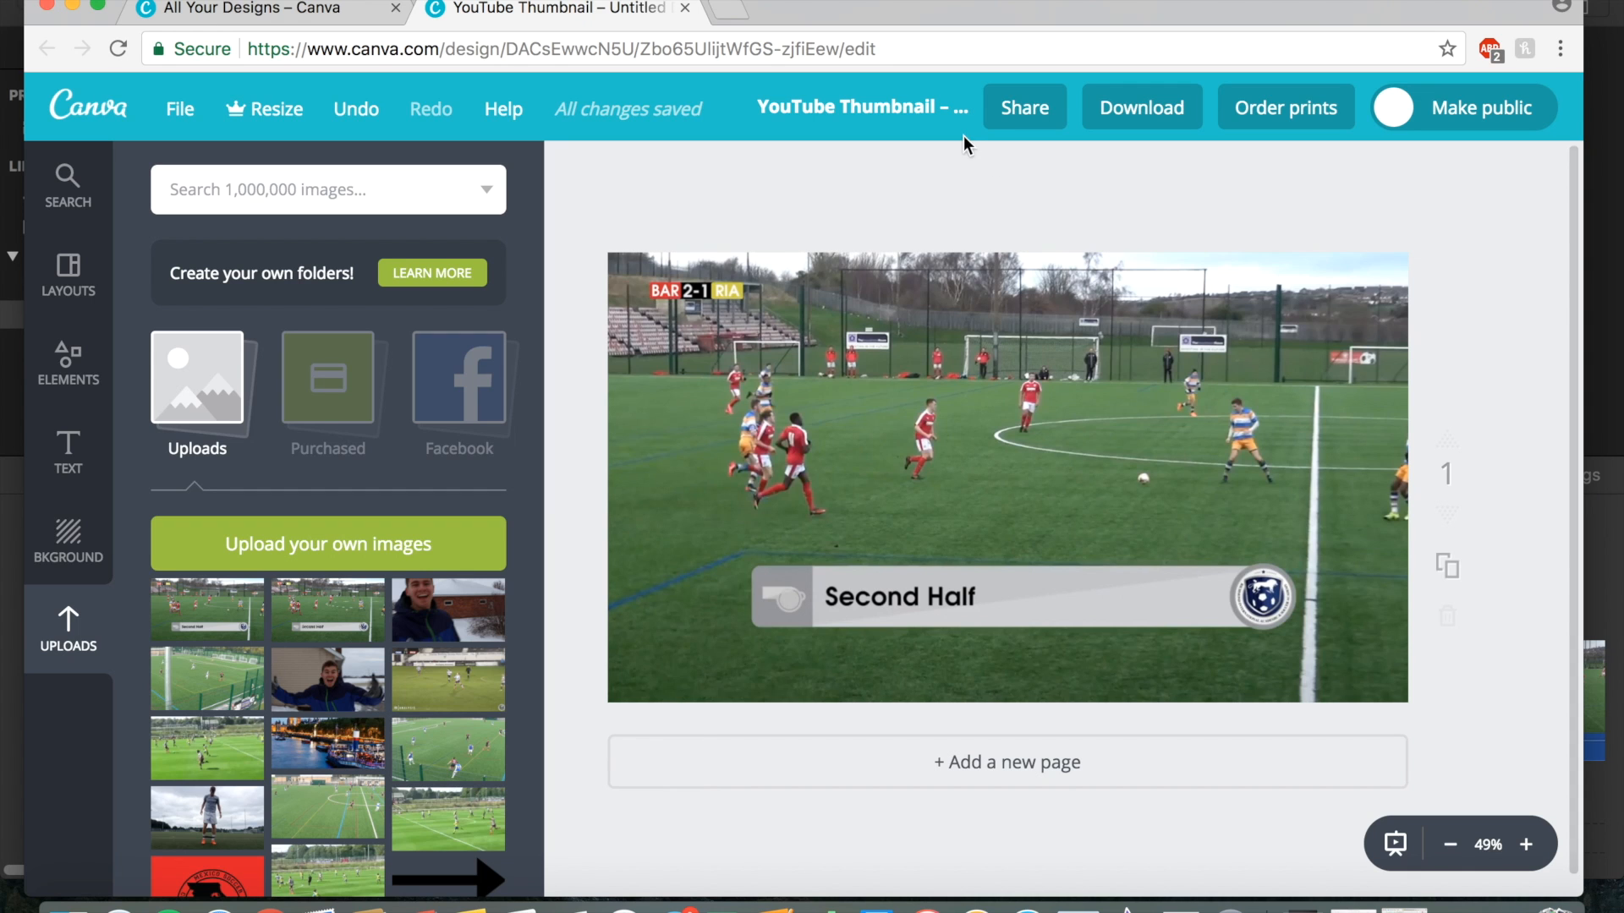
Rename the design as Highlight video image.
{"action": "left_click", "coordinate": [903, 108]}
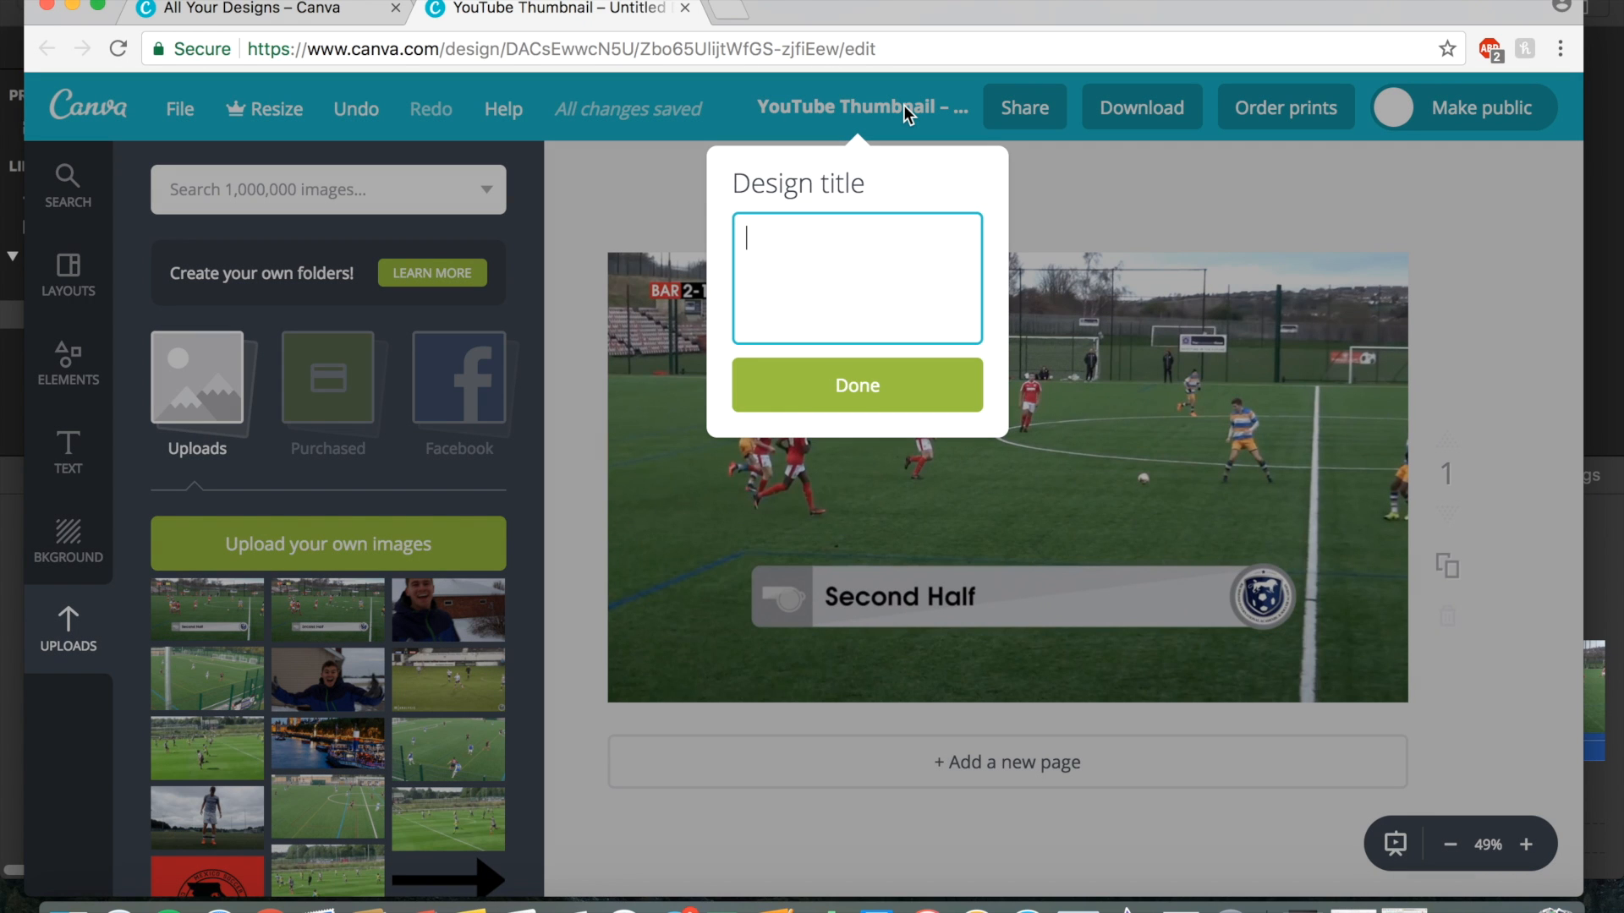
{"action": "type", "text": "Highlight video"}
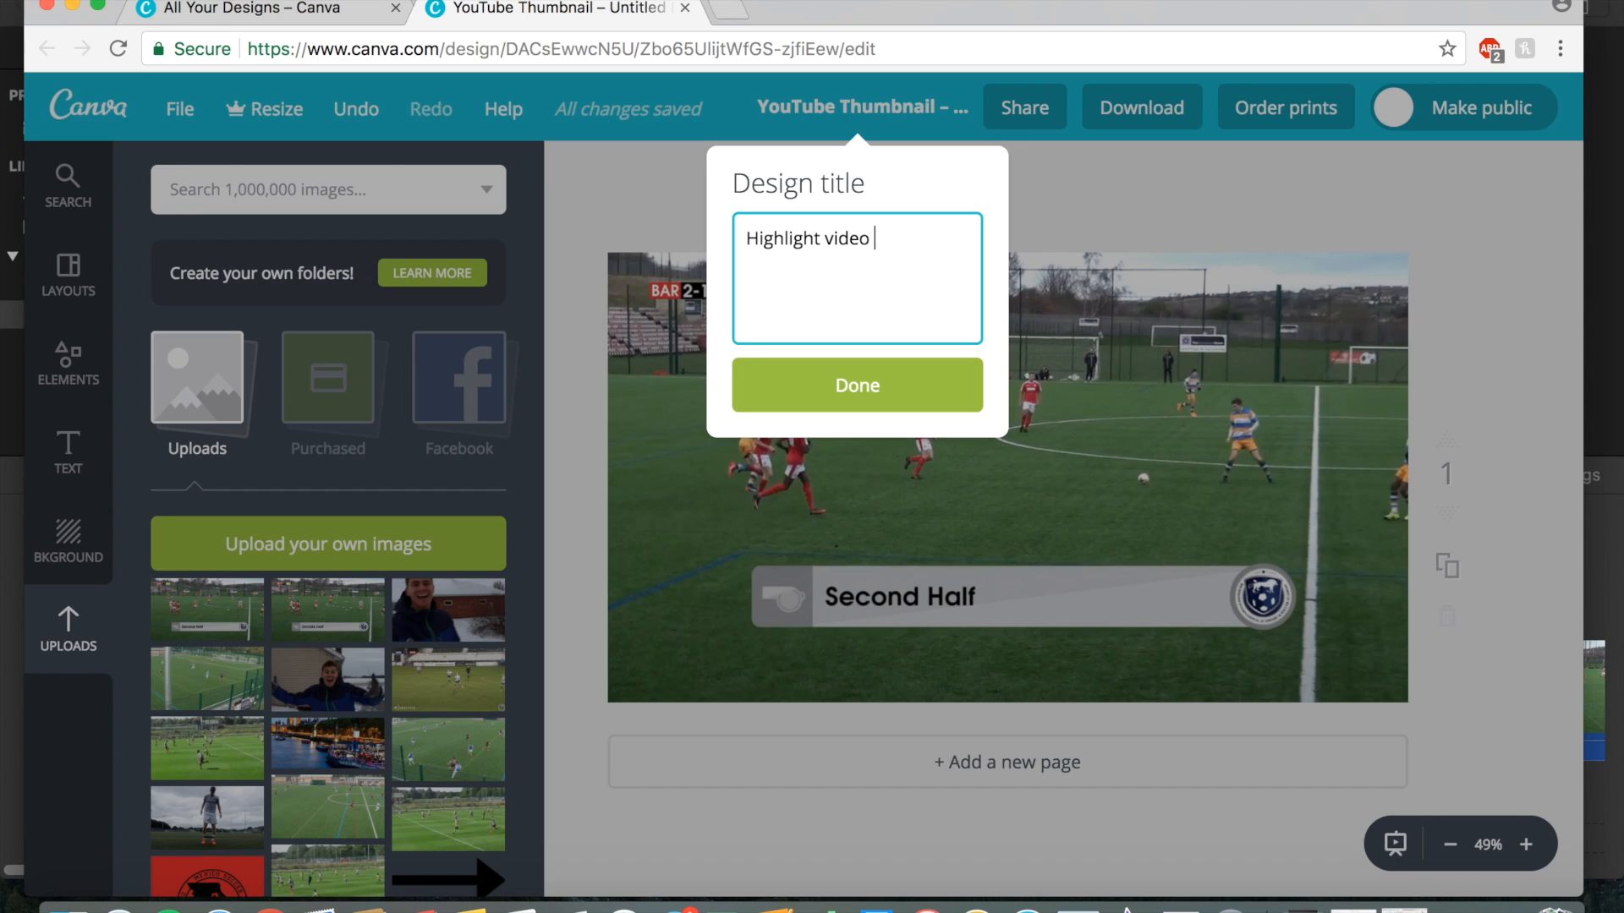
{"action": "type", "text": " image"}
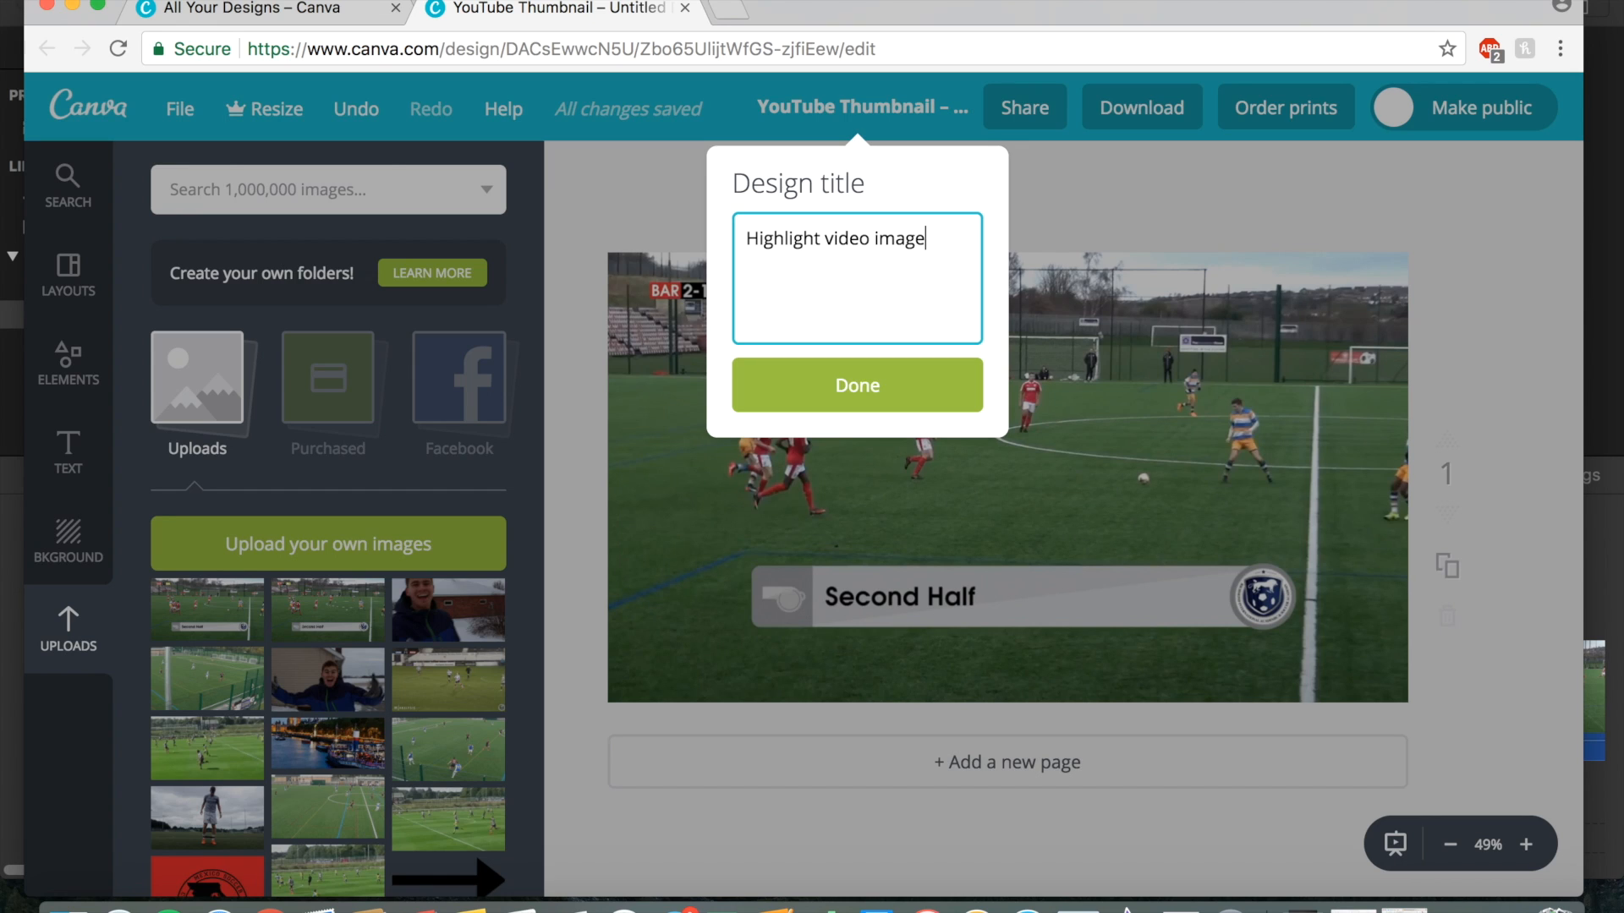
{"action": "left_click", "coordinate": [871, 387]}
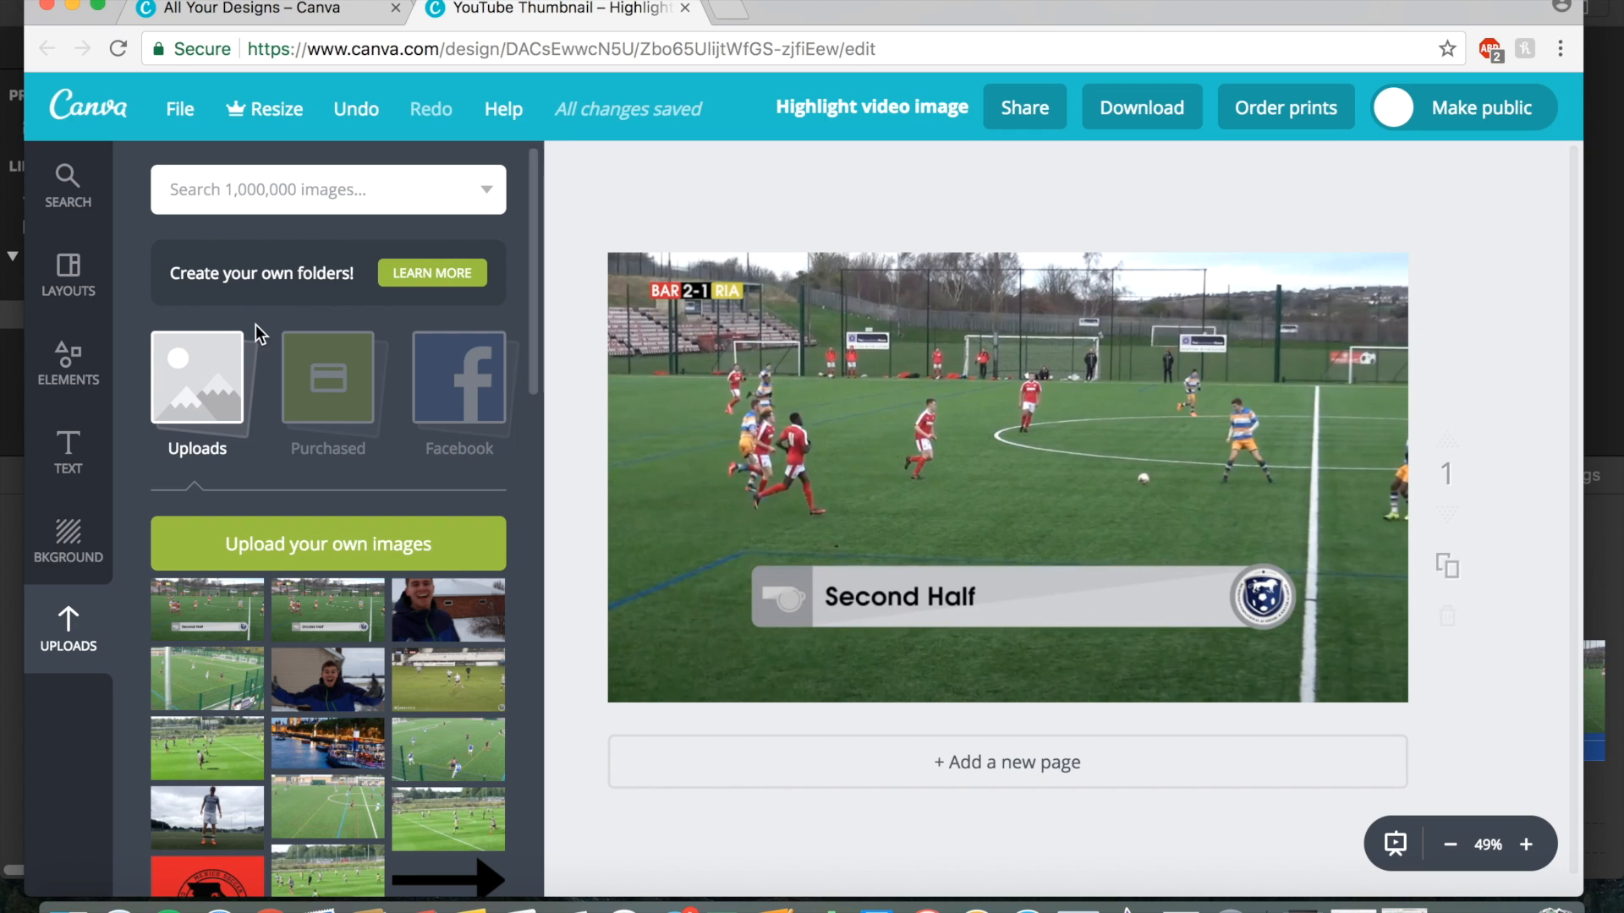
Add an outlined circle shape from the Shapes elements to the thumbnail.
{"action": "left_click", "coordinate": [71, 380]}
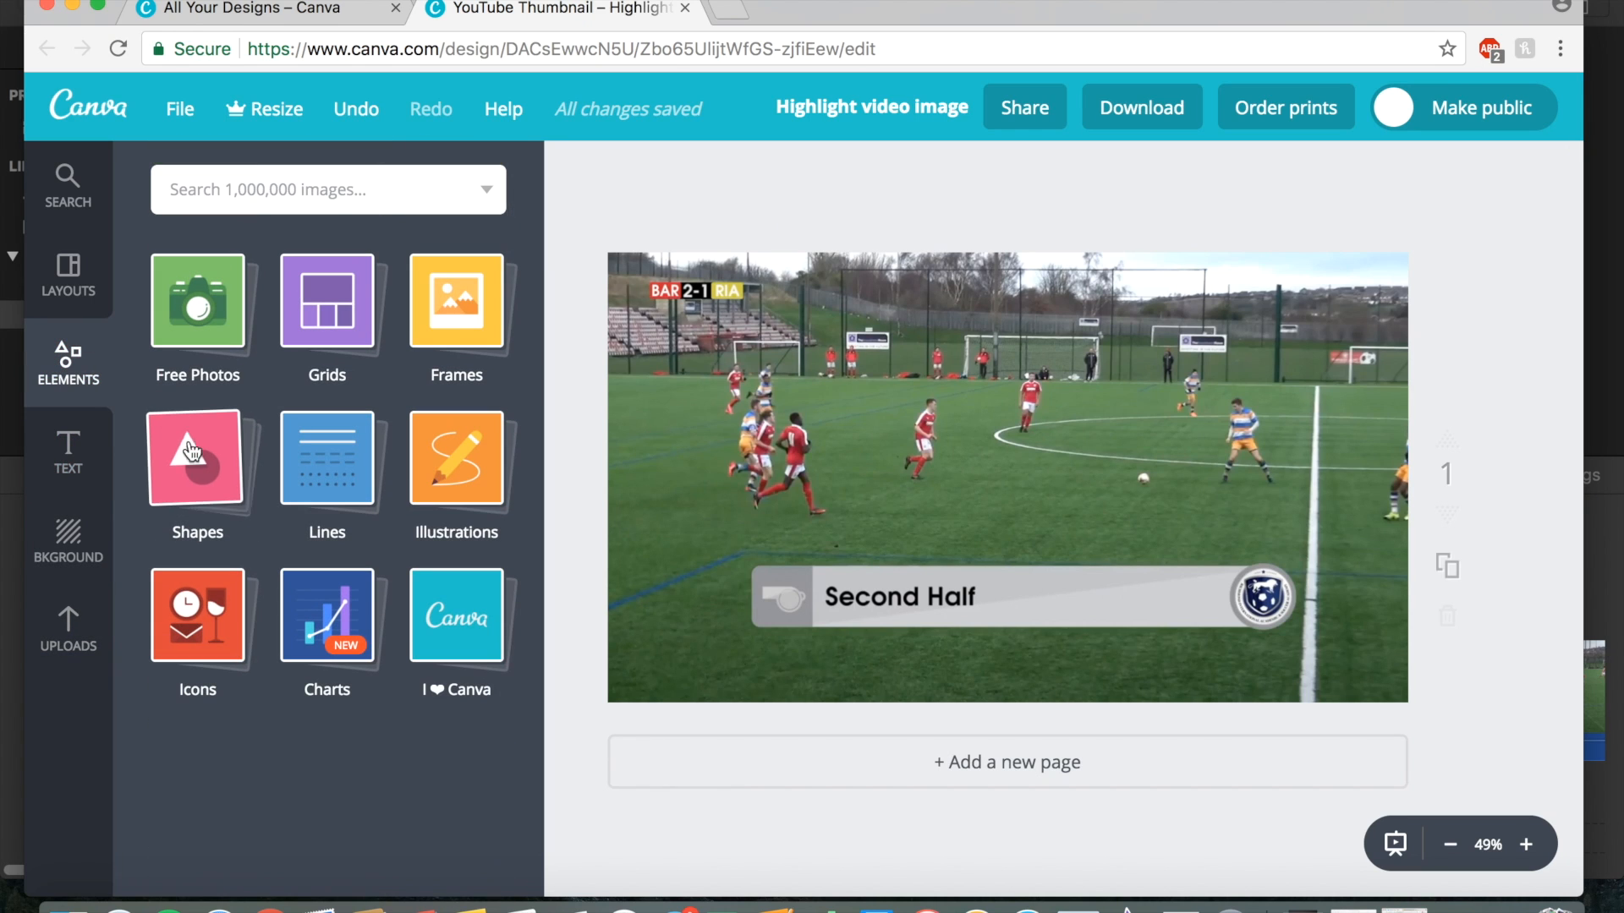
{"action": "left_click", "coordinate": [198, 476]}
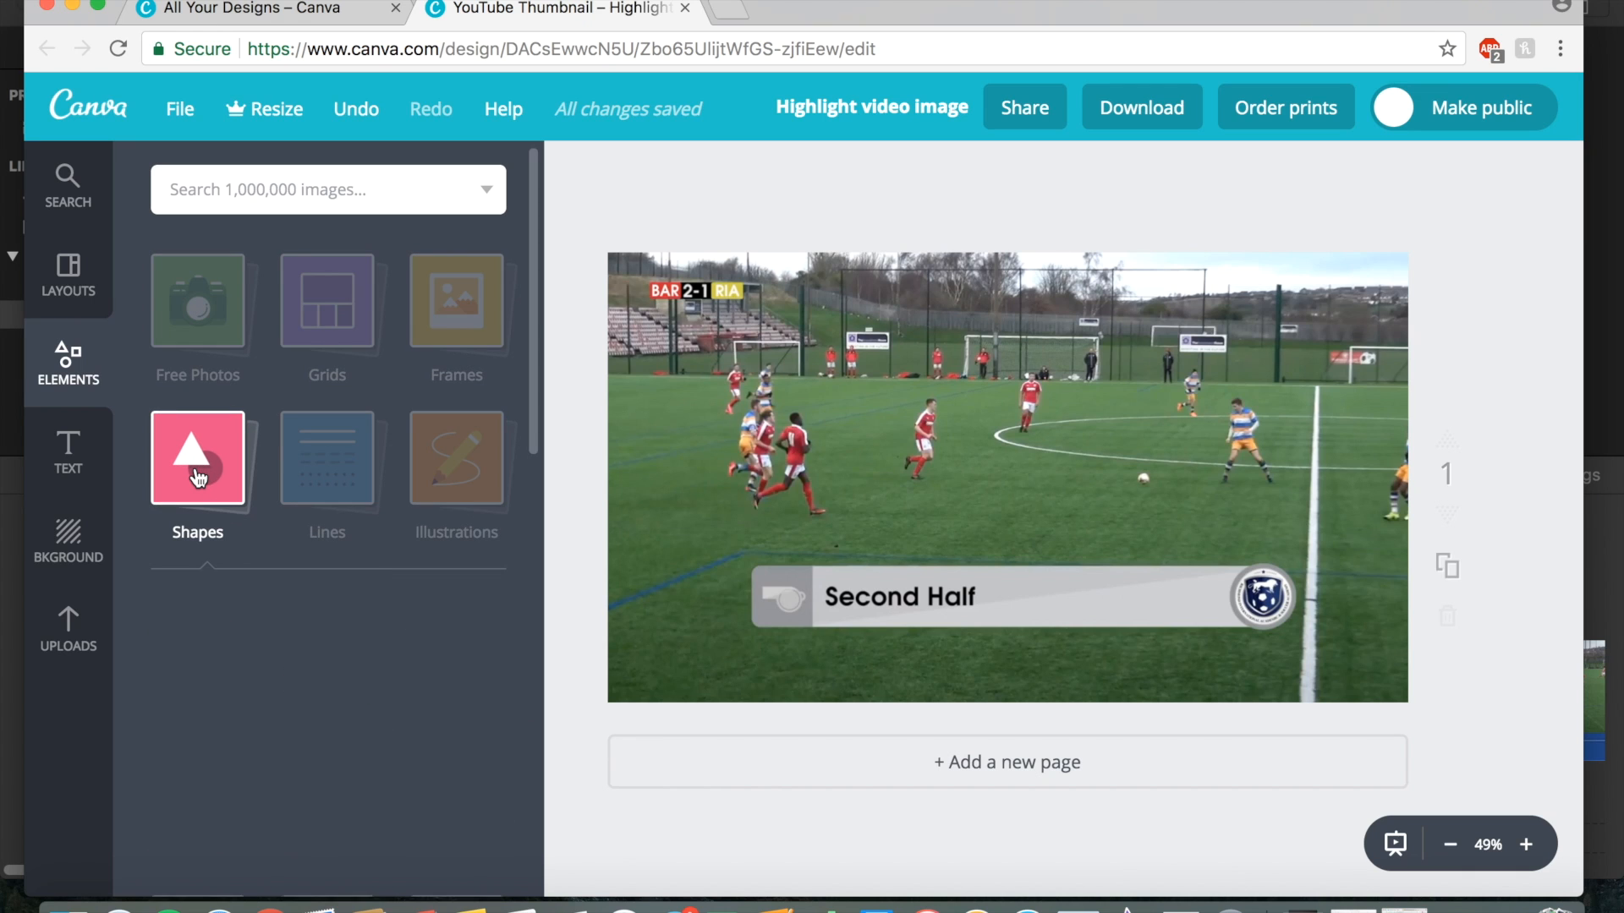
{"action": "scroll", "coordinate": [282, 630], "scroll_direction": "down", "scroll_amount": 5}
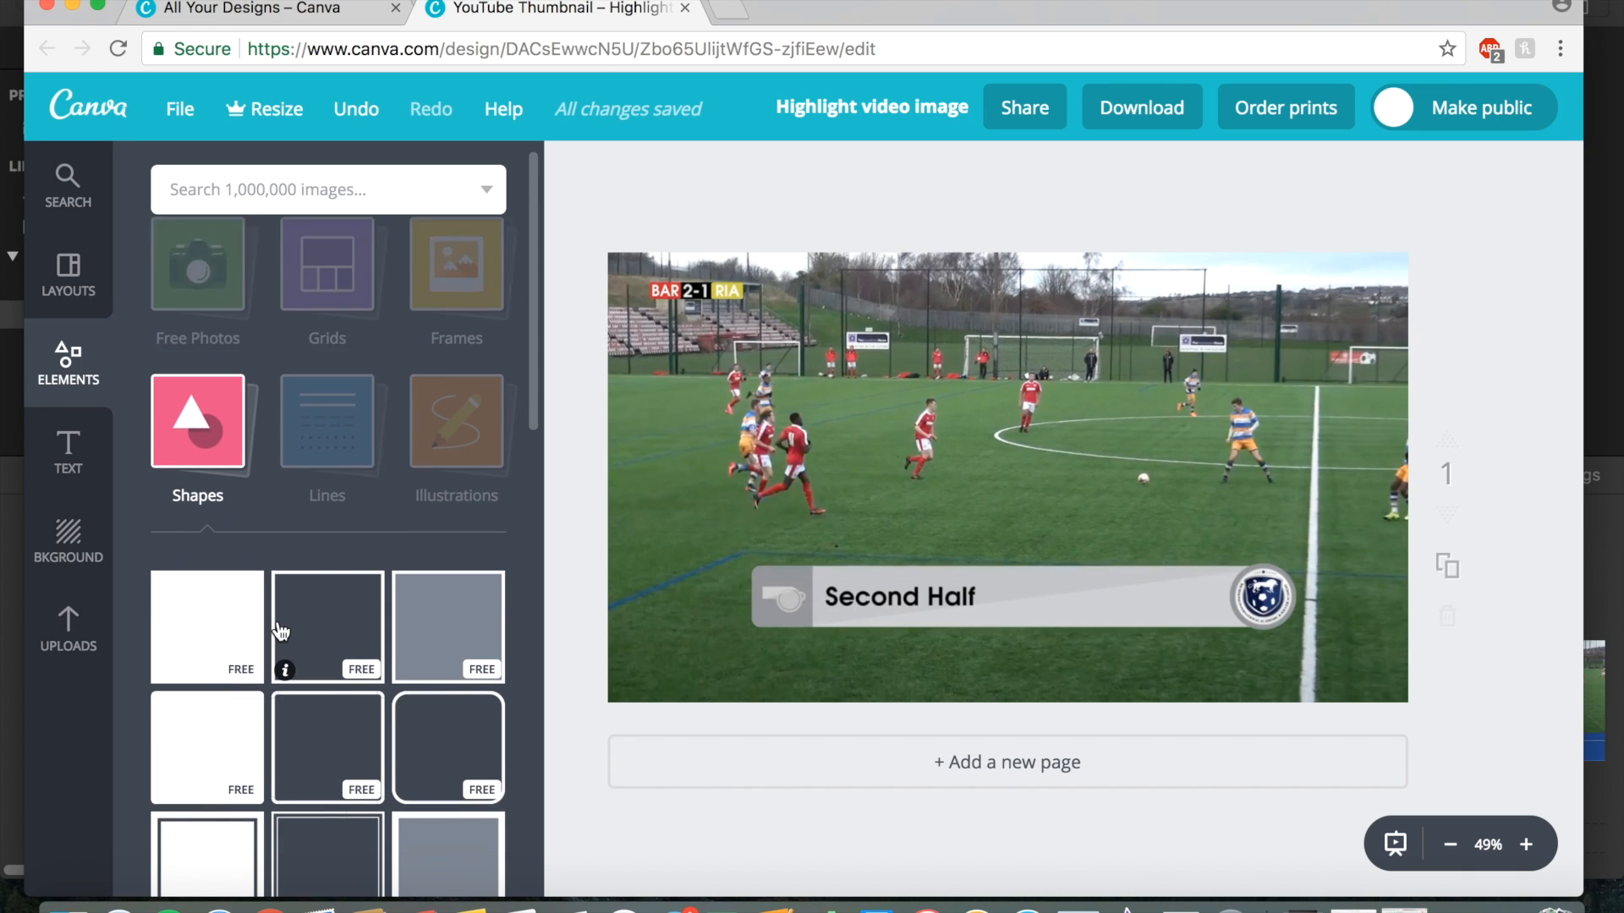
{"action": "scroll", "coordinate": [281, 630], "scroll_direction": "down", "scroll_amount": 1}
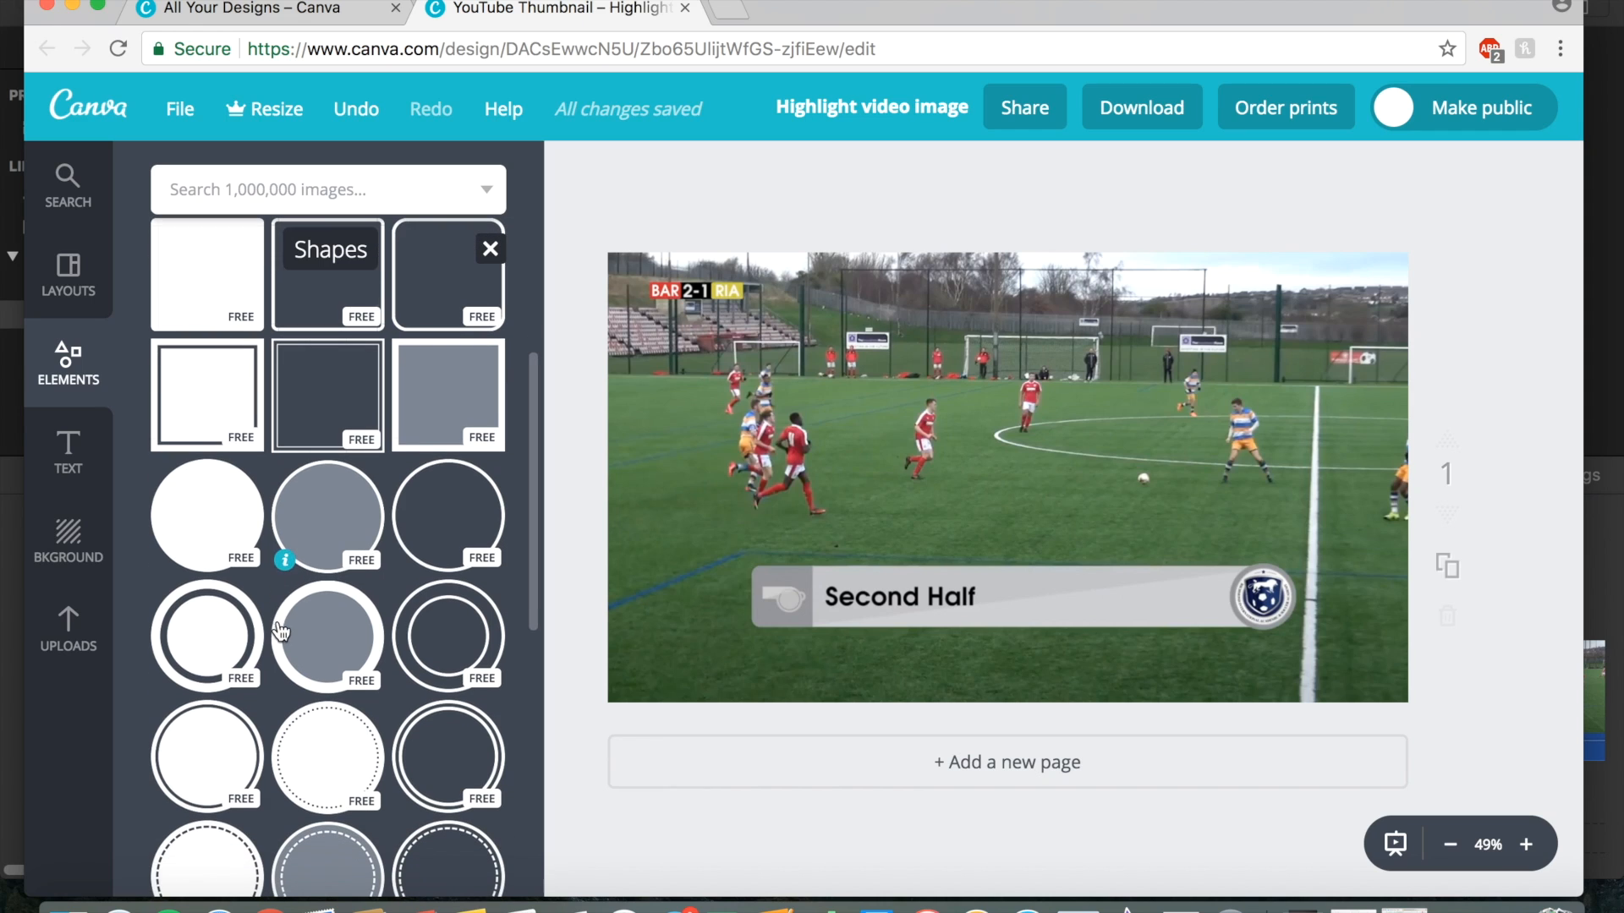
{"action": "left_click", "coordinate": [437, 516]}
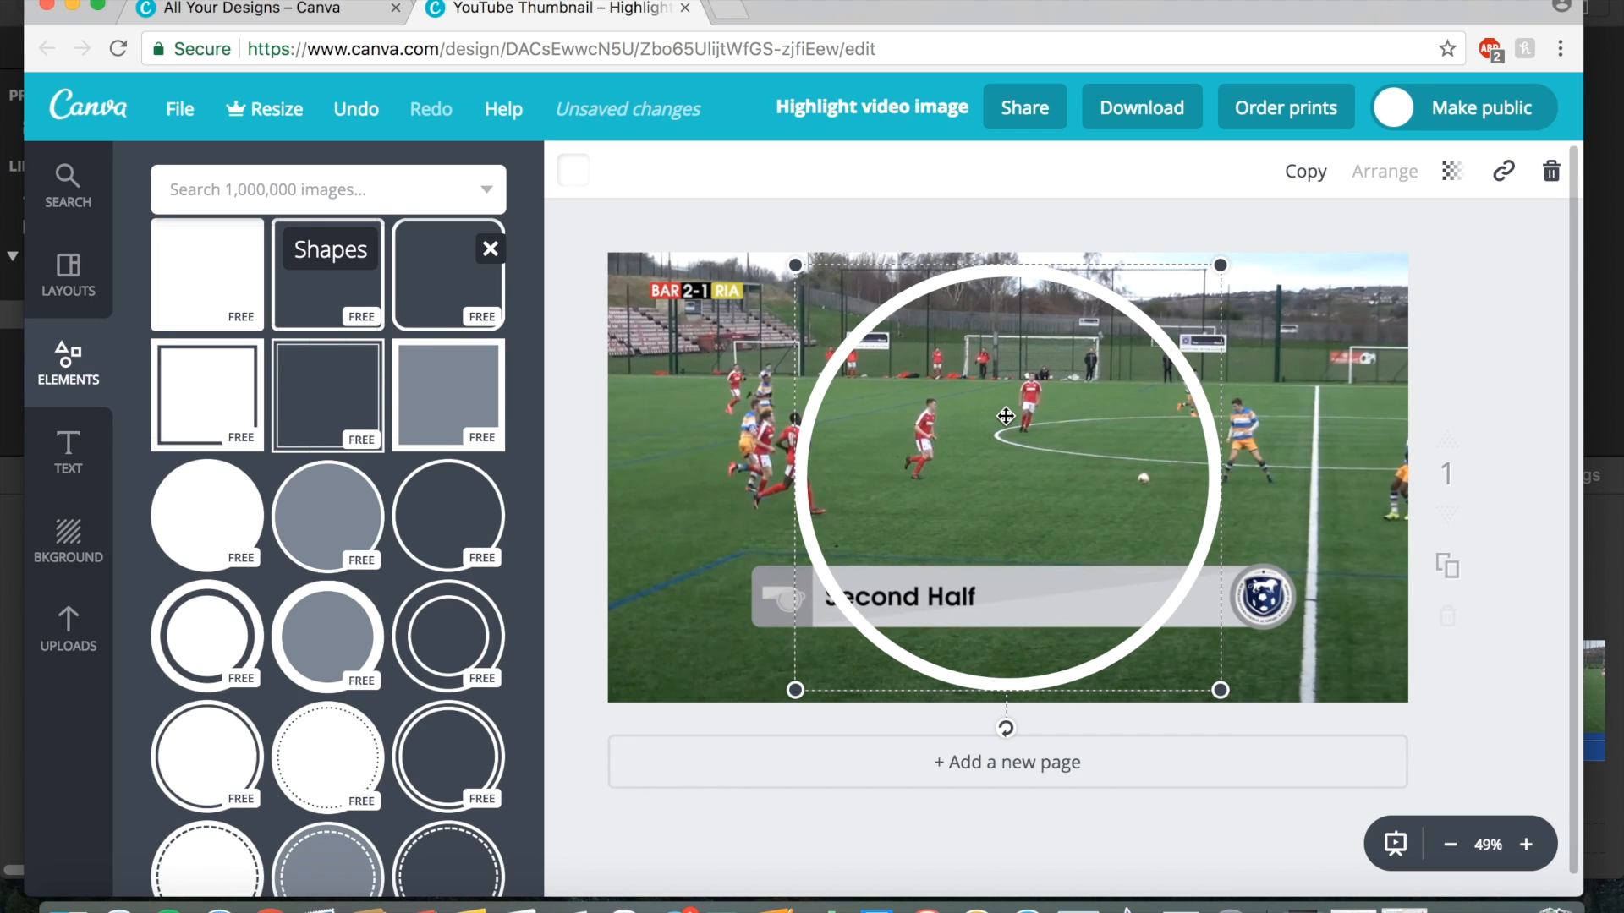
Shrink the circle and position it around the player in the striped kit on the right of the pitch.
{"action": "left_click_drag", "start_coordinate": [794, 689], "coordinate": [1256, 433]}
{"action": "left_click_drag", "start_coordinate": [1190, 394], "coordinate": [1187, 387]}
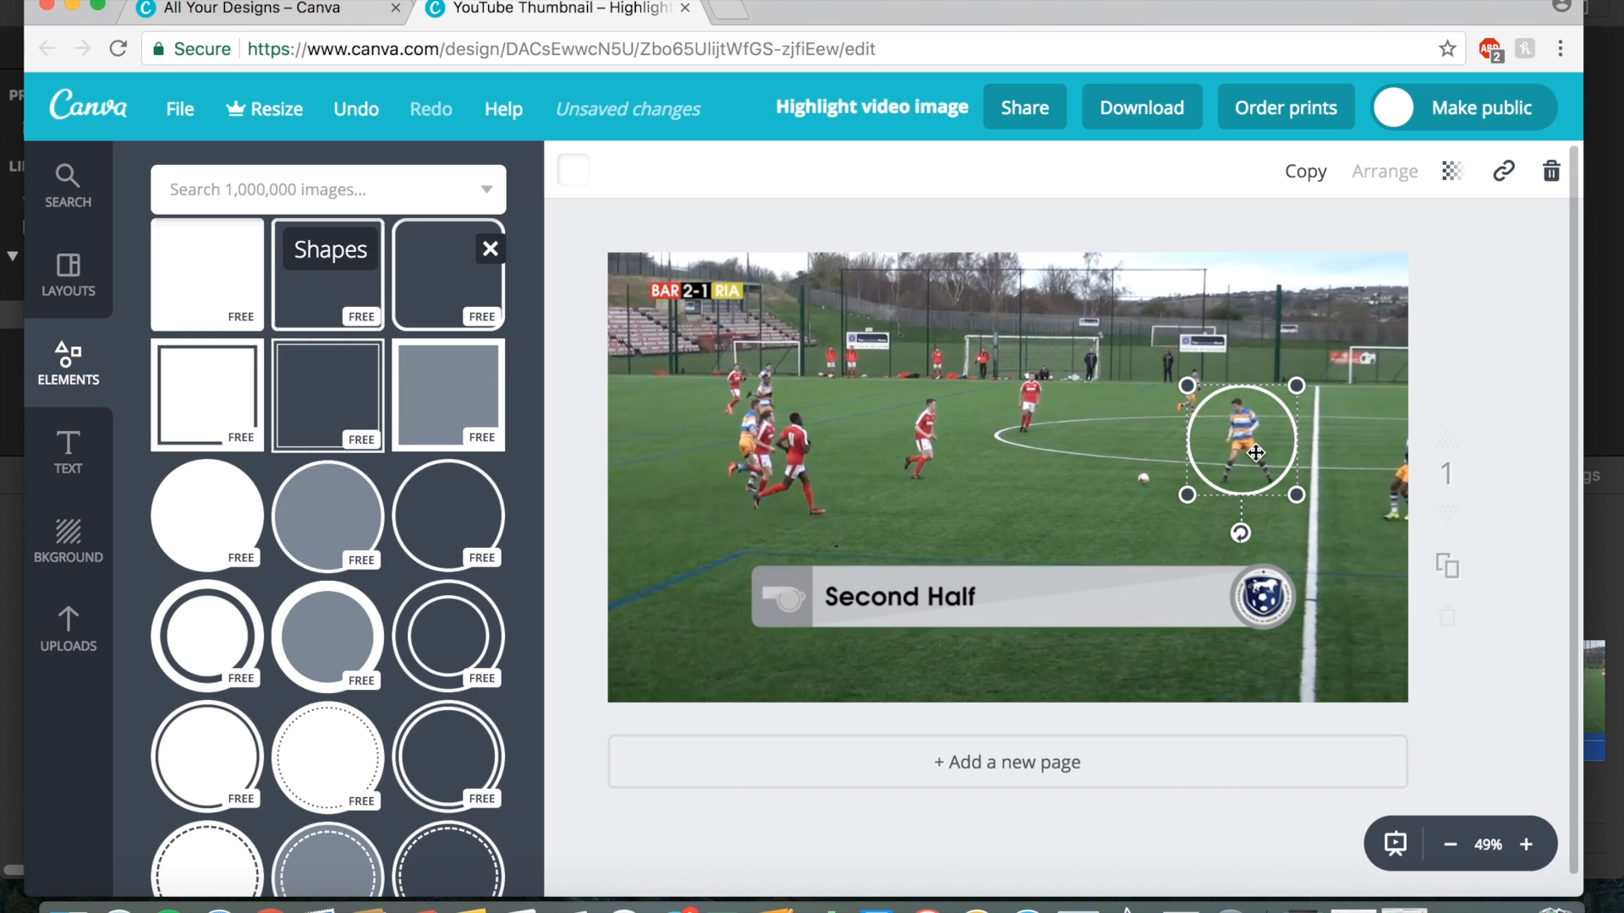
{"action": "left_click_drag", "start_coordinate": [1261, 457], "coordinate": [1256, 453]}
{"action": "left_click", "coordinate": [1480, 521]}
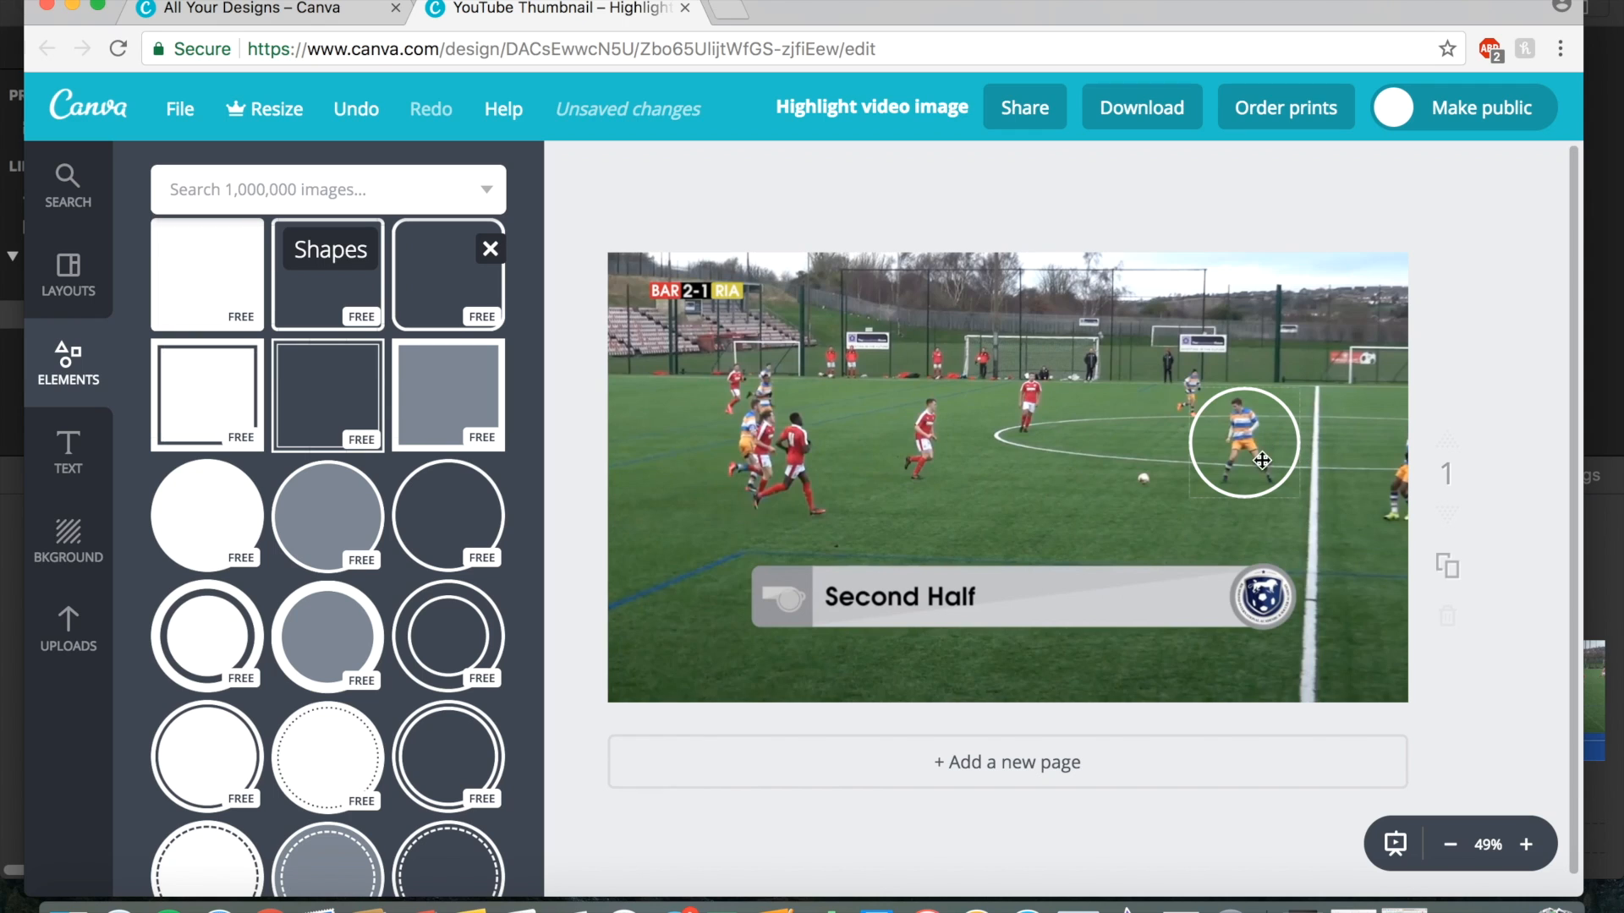
{"action": "left_click", "coordinate": [1294, 474]}
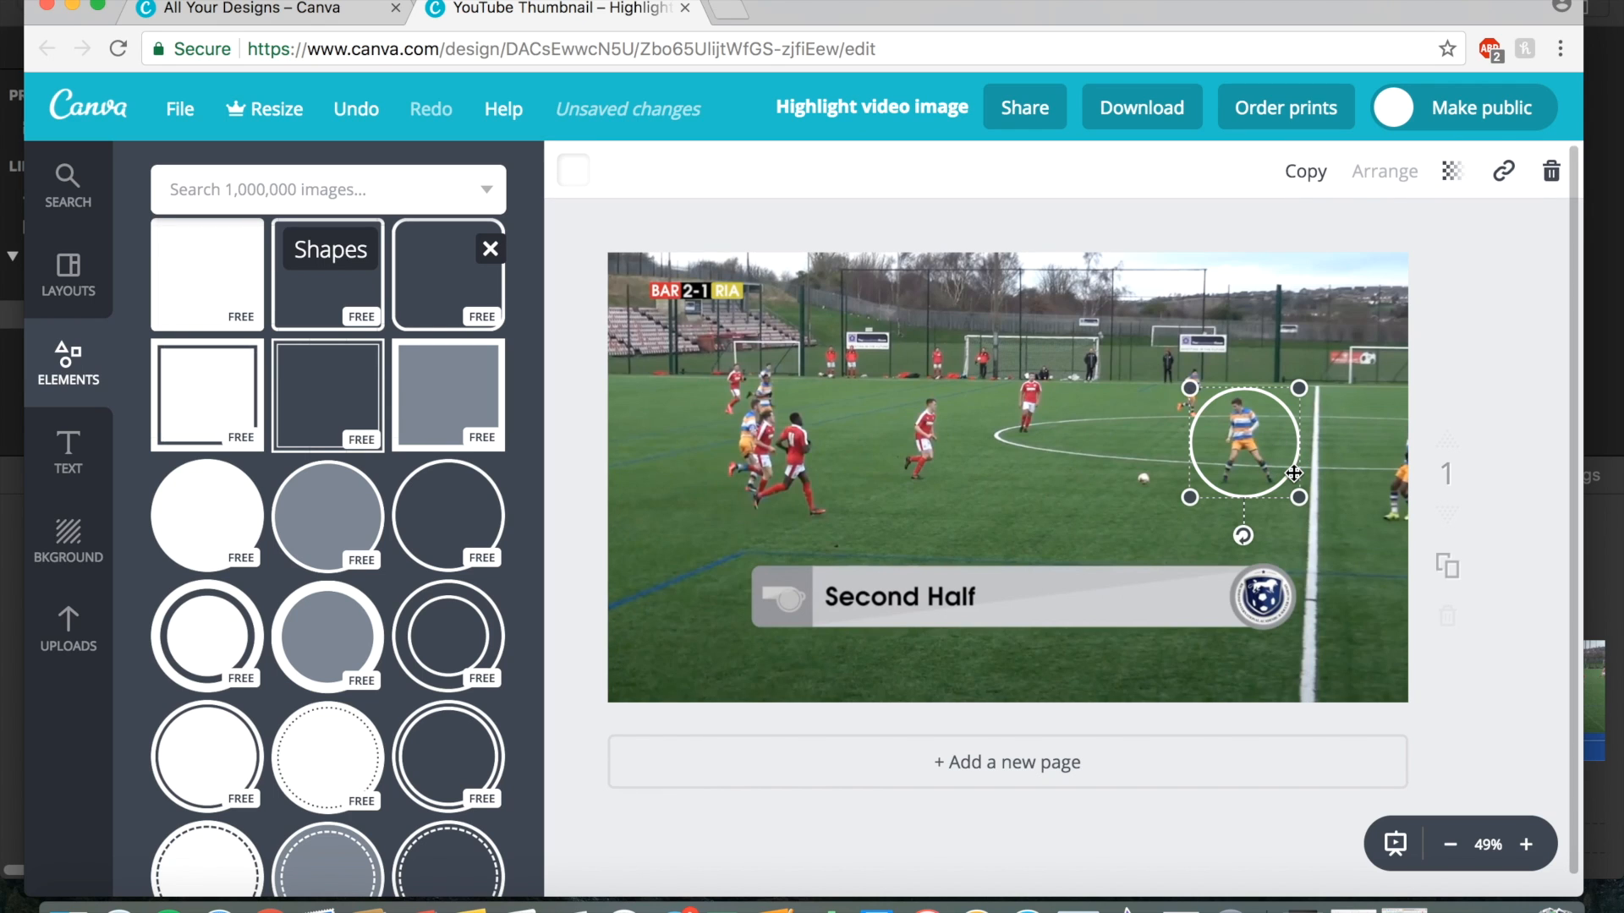
Change the circle's colour to the red swatch of the default palette.
{"action": "left_click", "coordinate": [572, 173]}
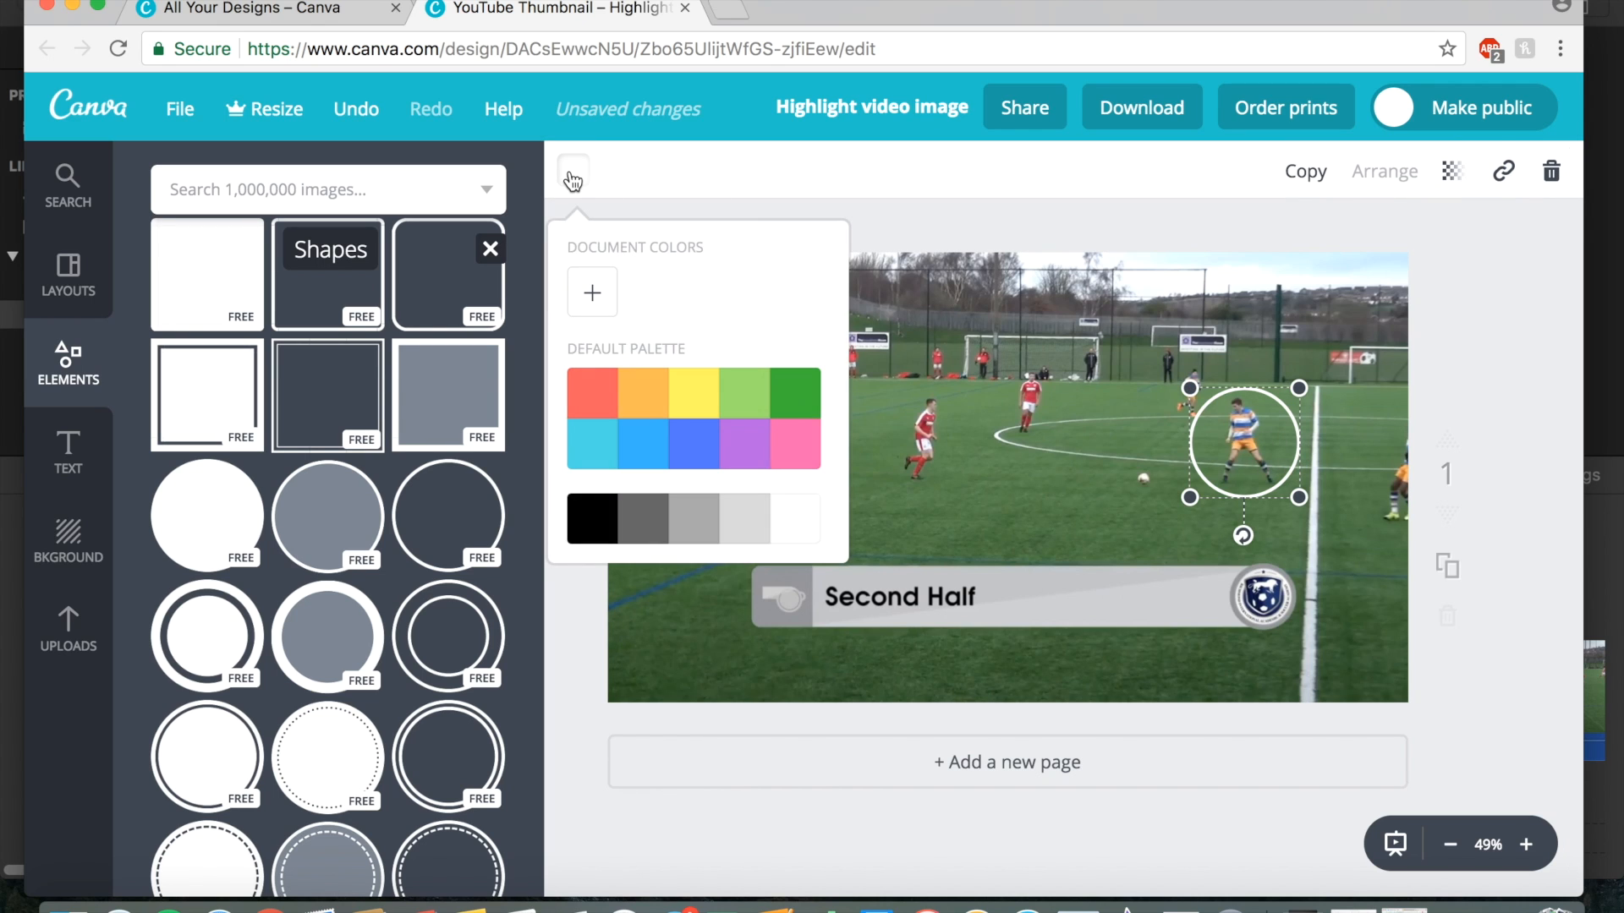
{"action": "left_click", "coordinate": [597, 402]}
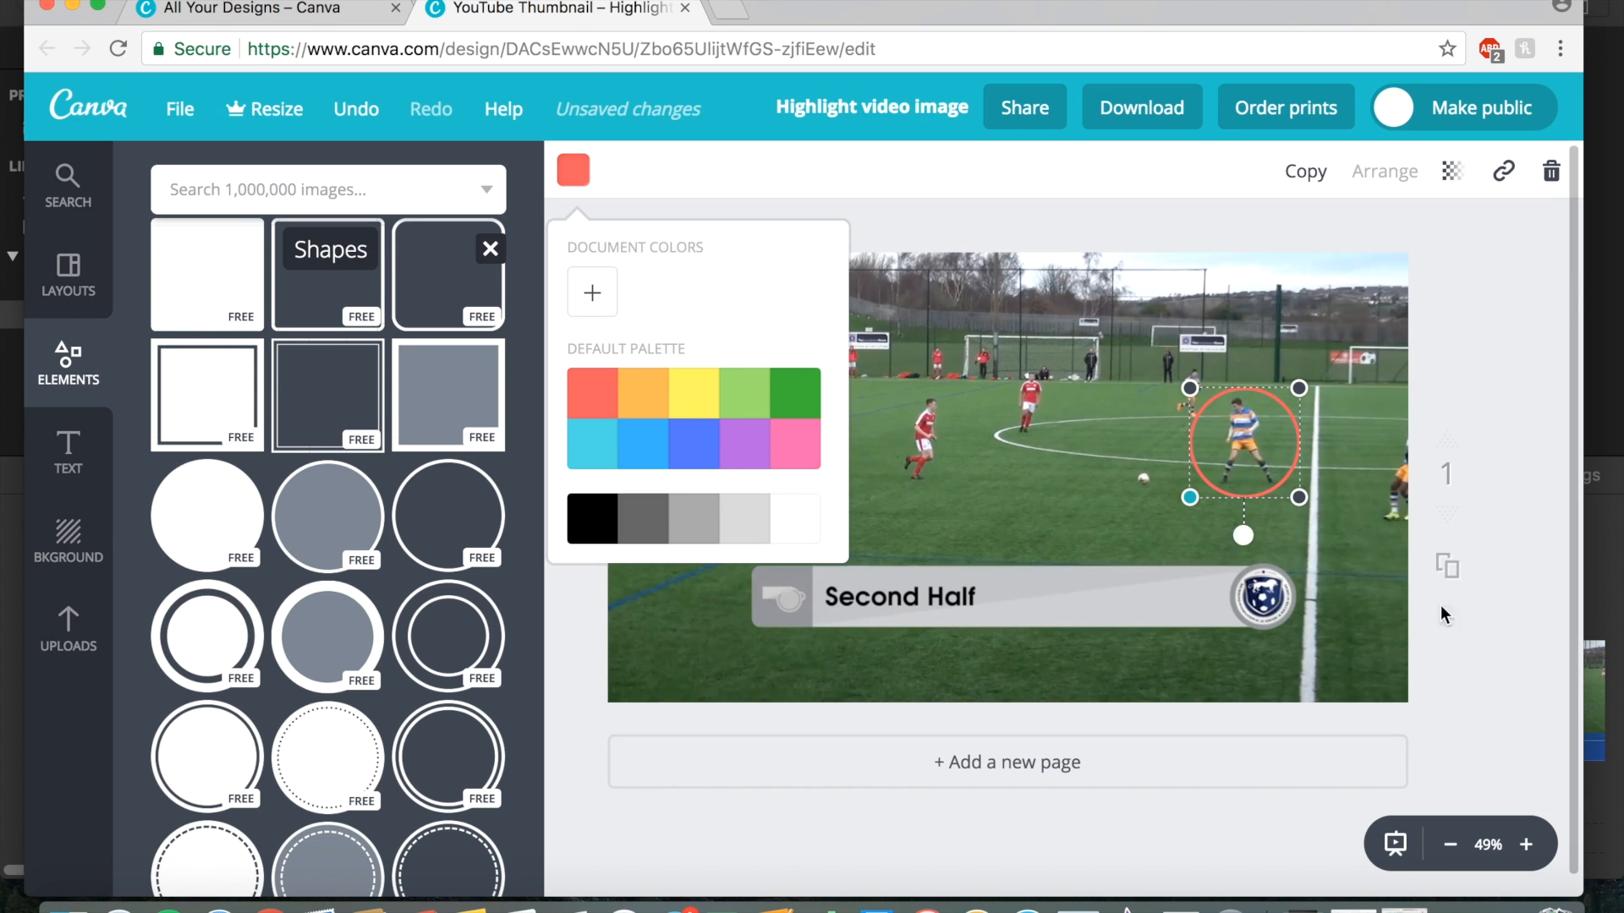
{"action": "left_click", "coordinate": [1510, 660]}
{"action": "left_click", "coordinate": [1495, 664]}
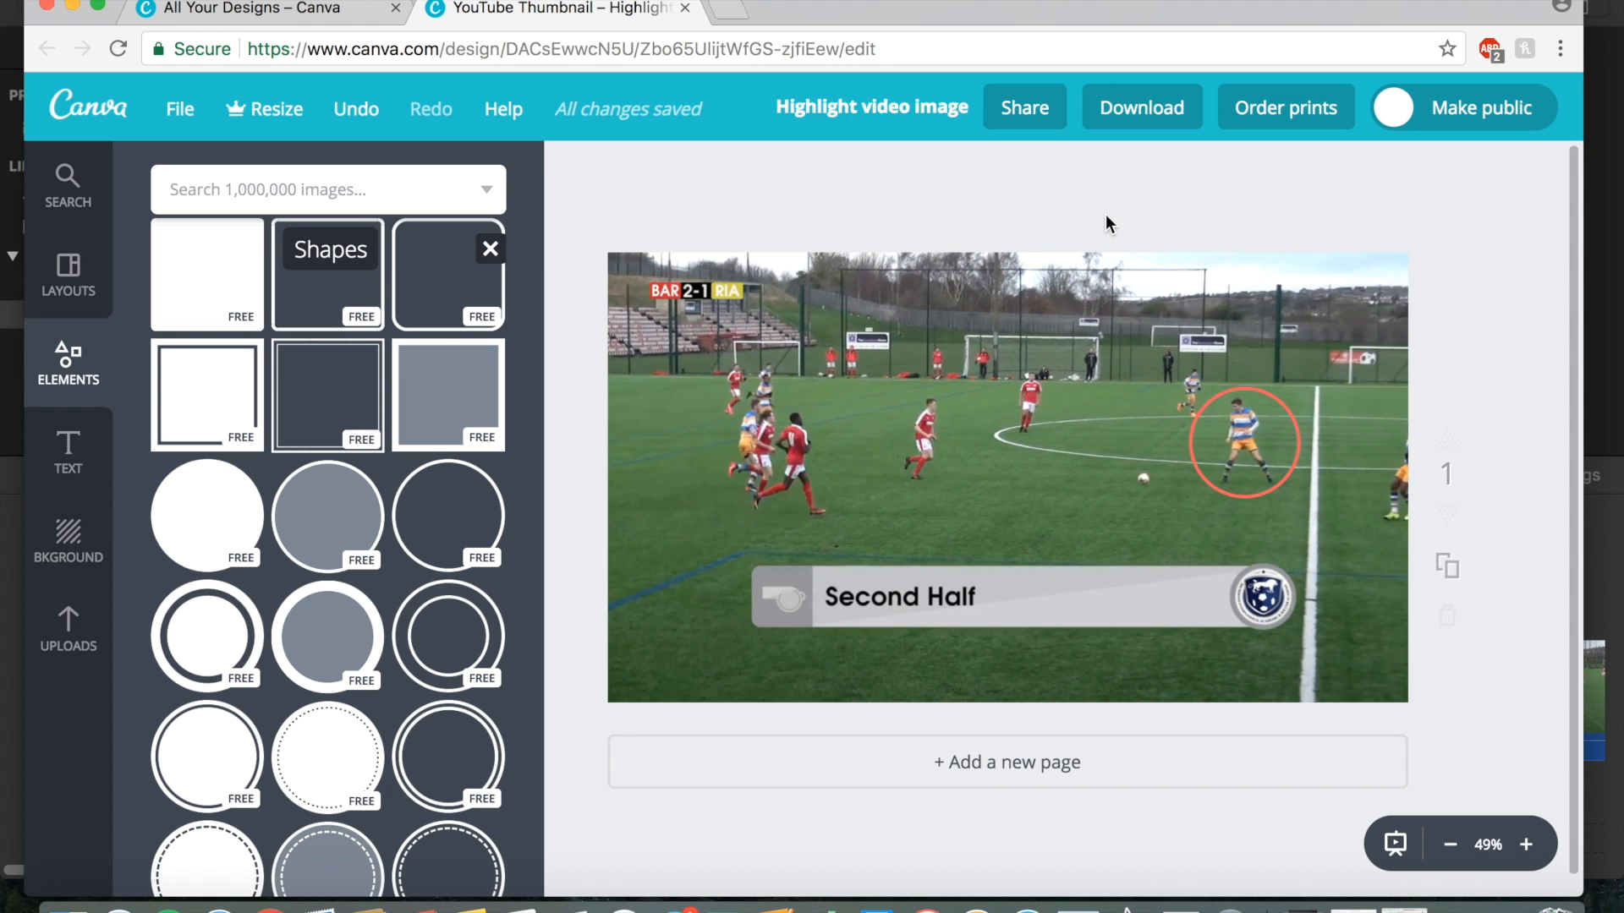
Download the design as a PNG and open the downloaded Highlight video image.png file.
{"action": "left_click", "coordinate": [1125, 118]}
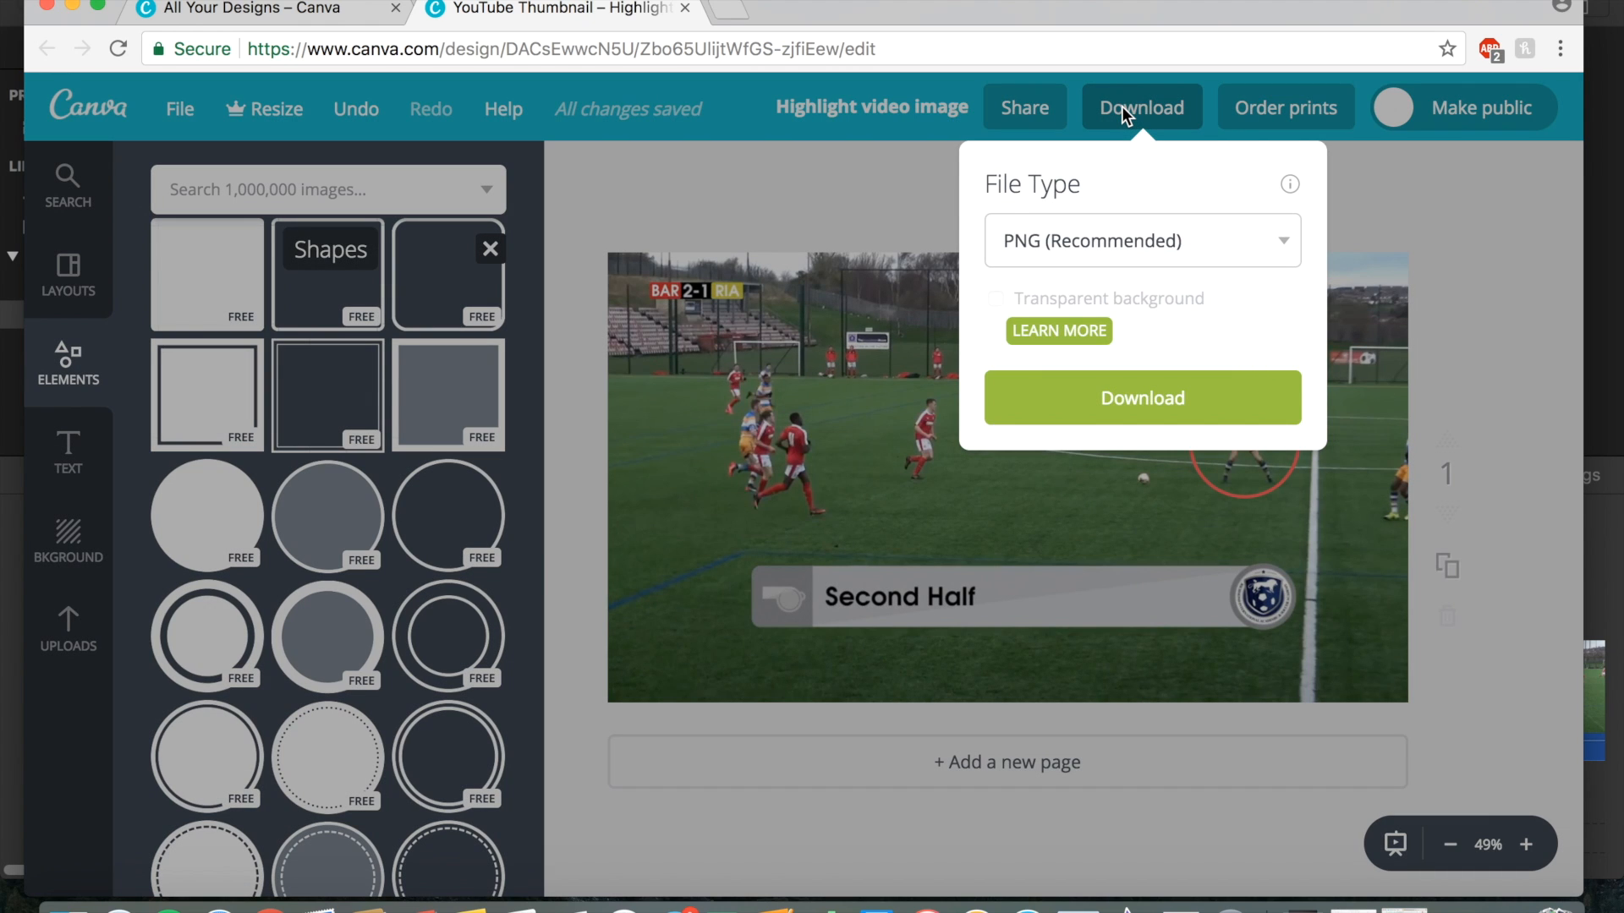
{"action": "left_click", "coordinate": [1147, 390]}
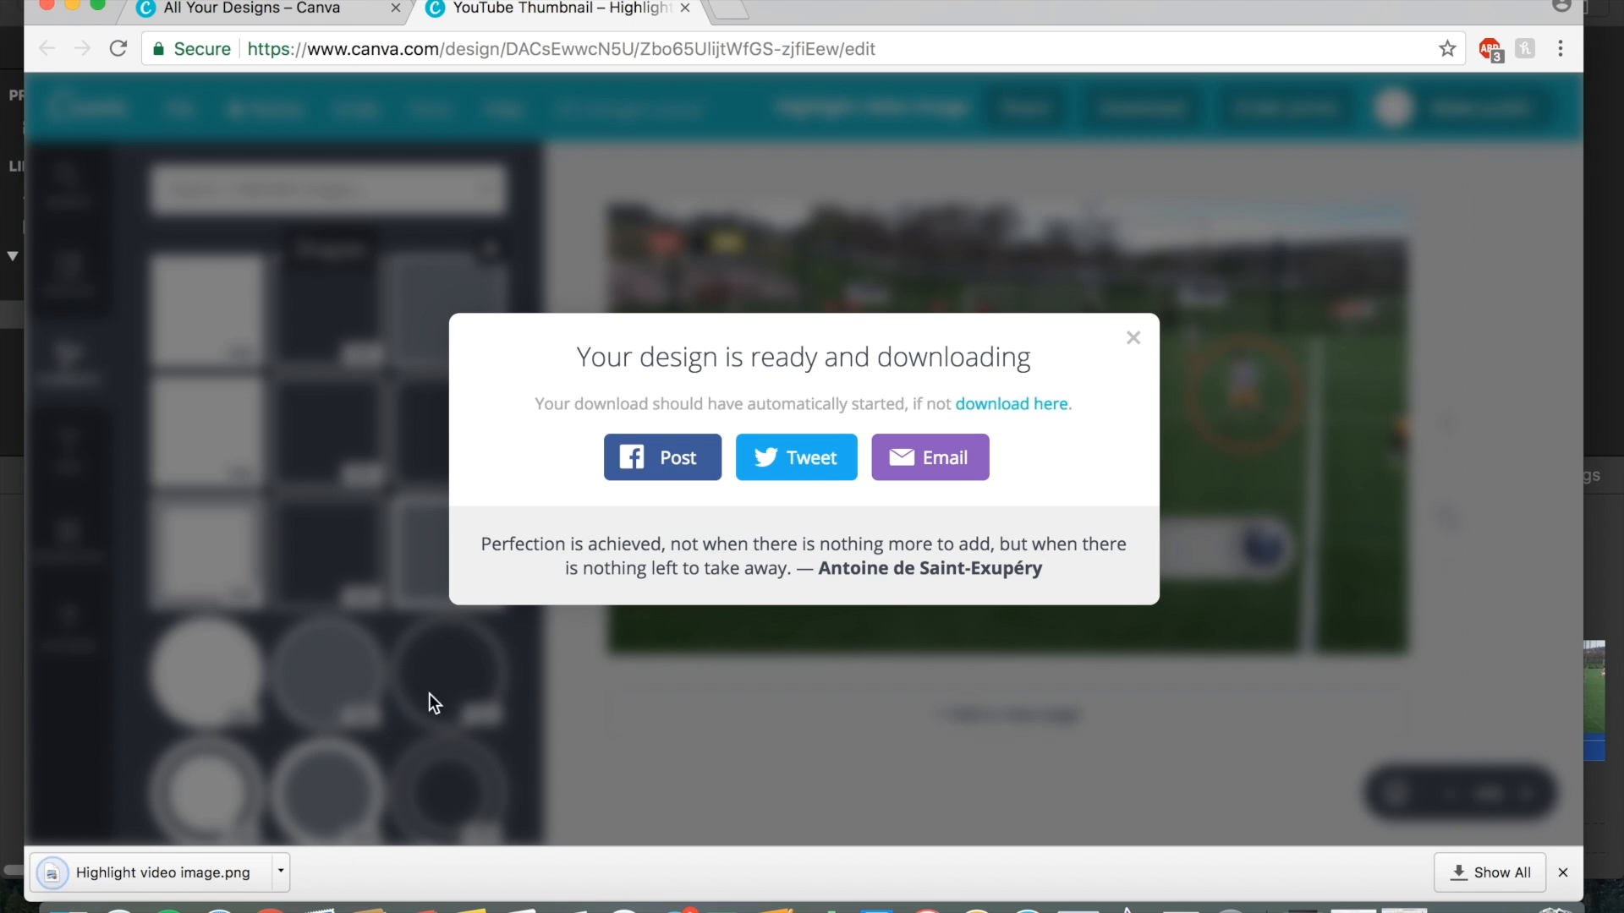
{"action": "left_click", "coordinate": [161, 873]}
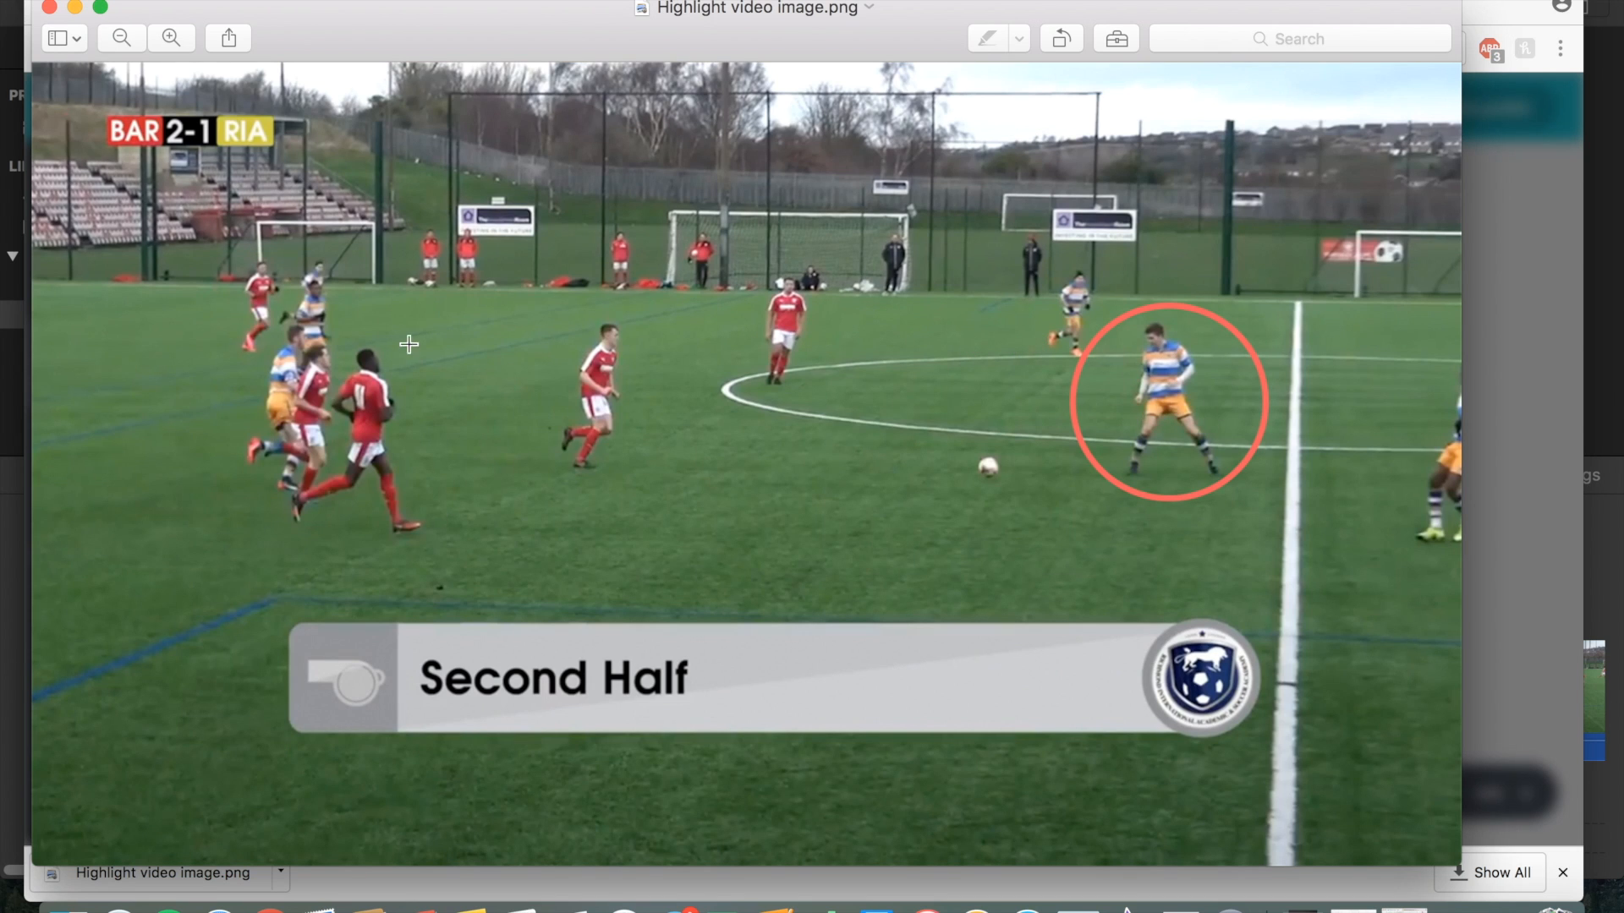
Move Highlight video image.png to the Desktop and close the preview window.
{"action": "left_click", "coordinate": [168, 1]}
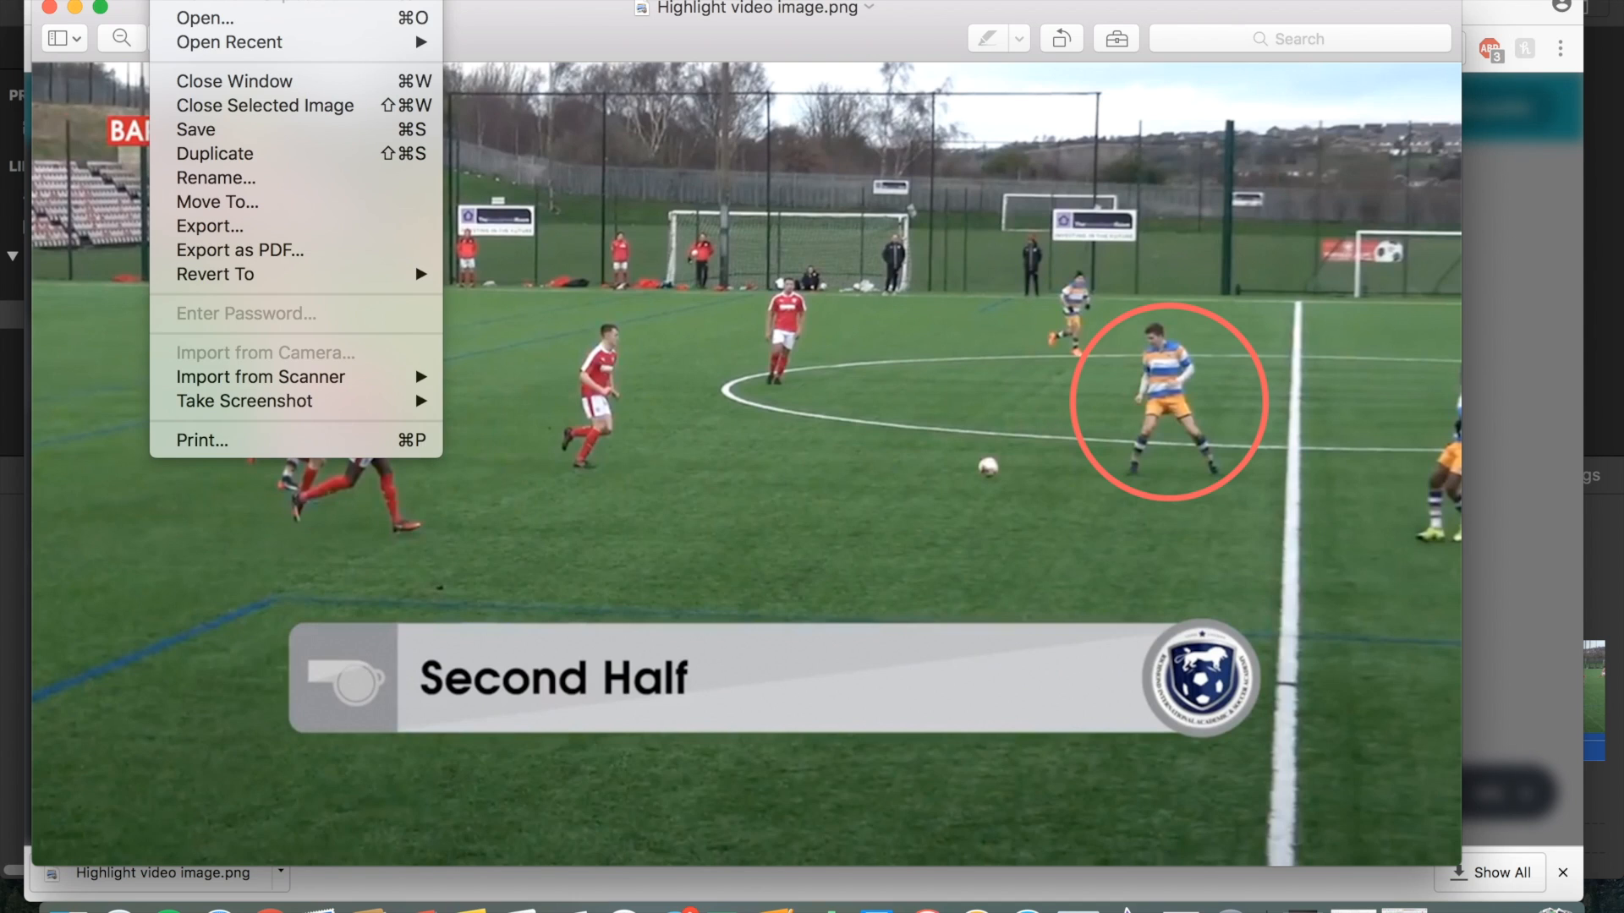
{"action": "left_click", "coordinate": [229, 198]}
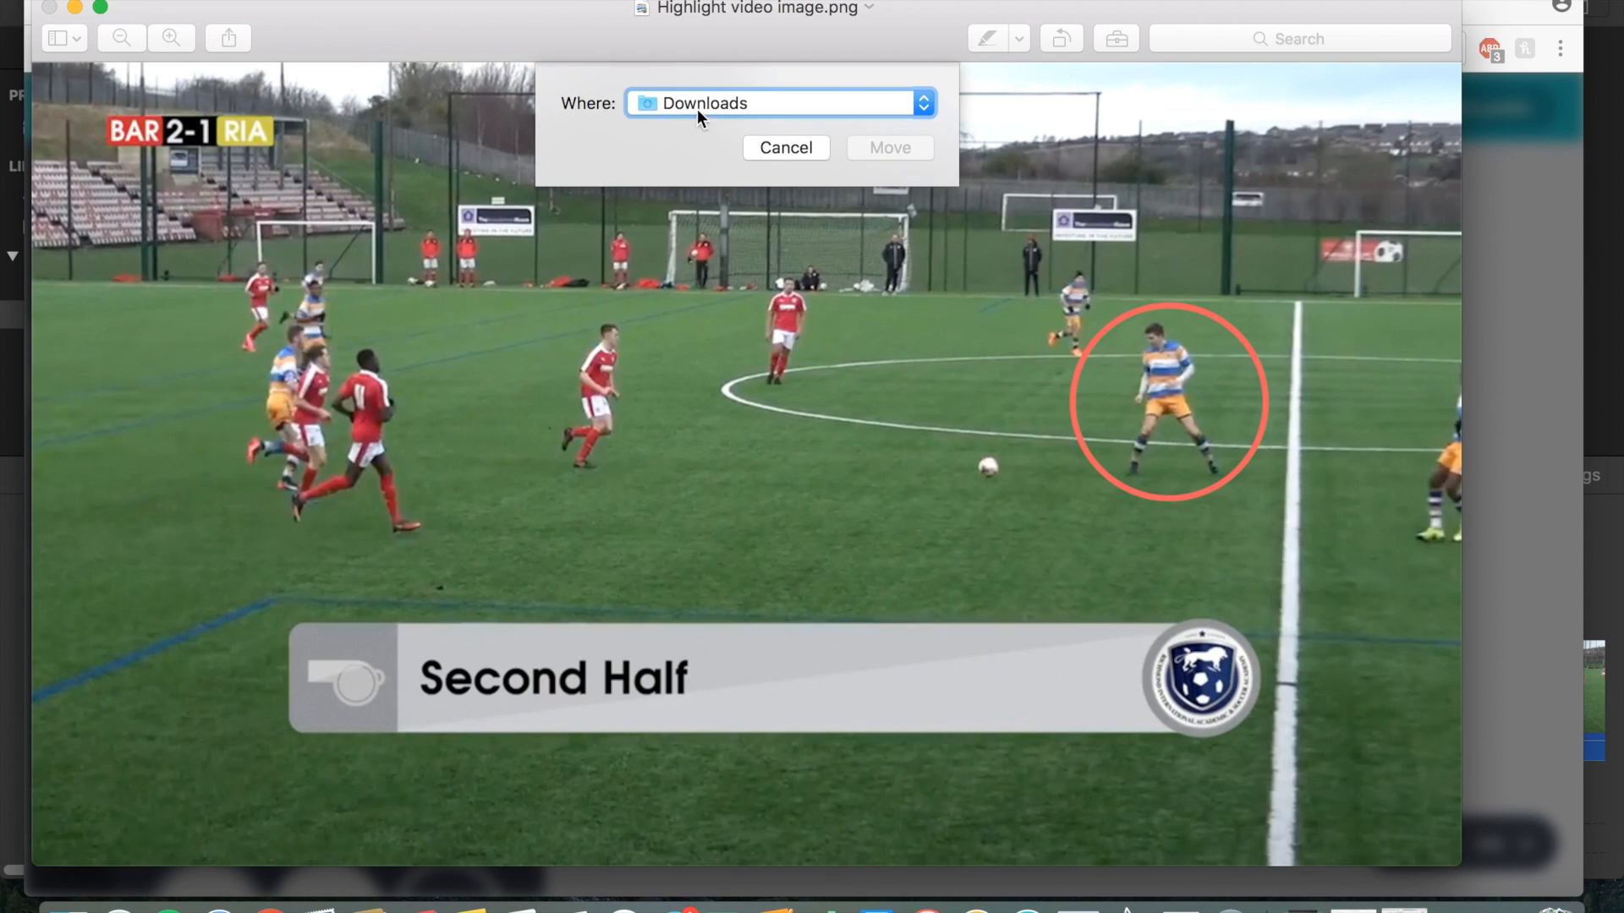
{"action": "left_click", "coordinate": [698, 107]}
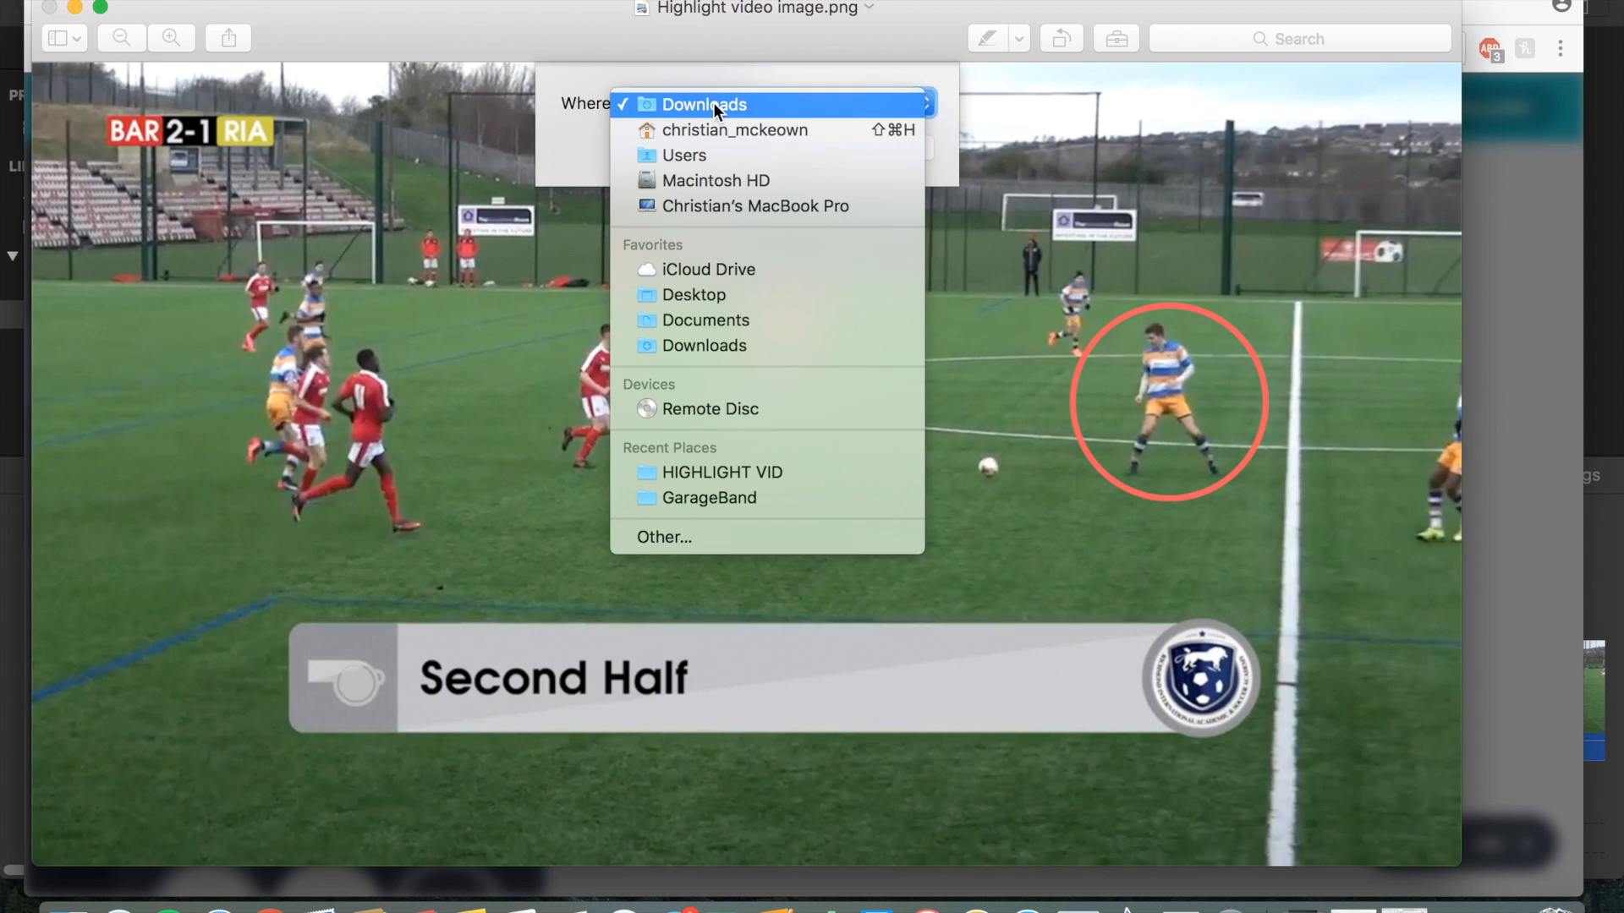
{"action": "left_click", "coordinate": [719, 296]}
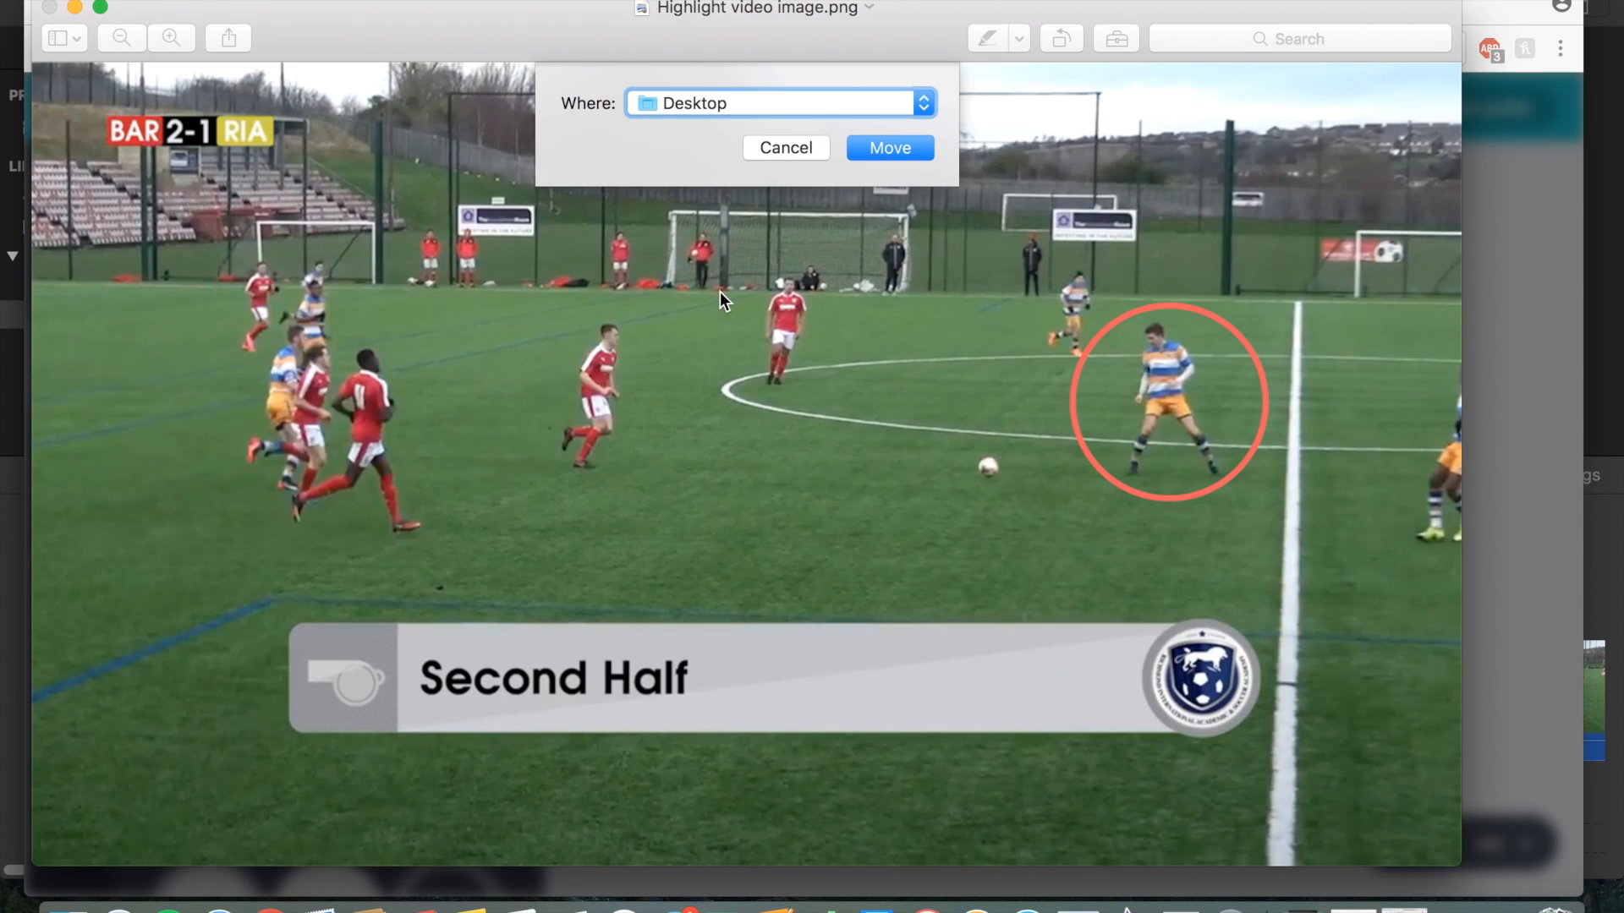
{"action": "left_click", "coordinate": [900, 148]}
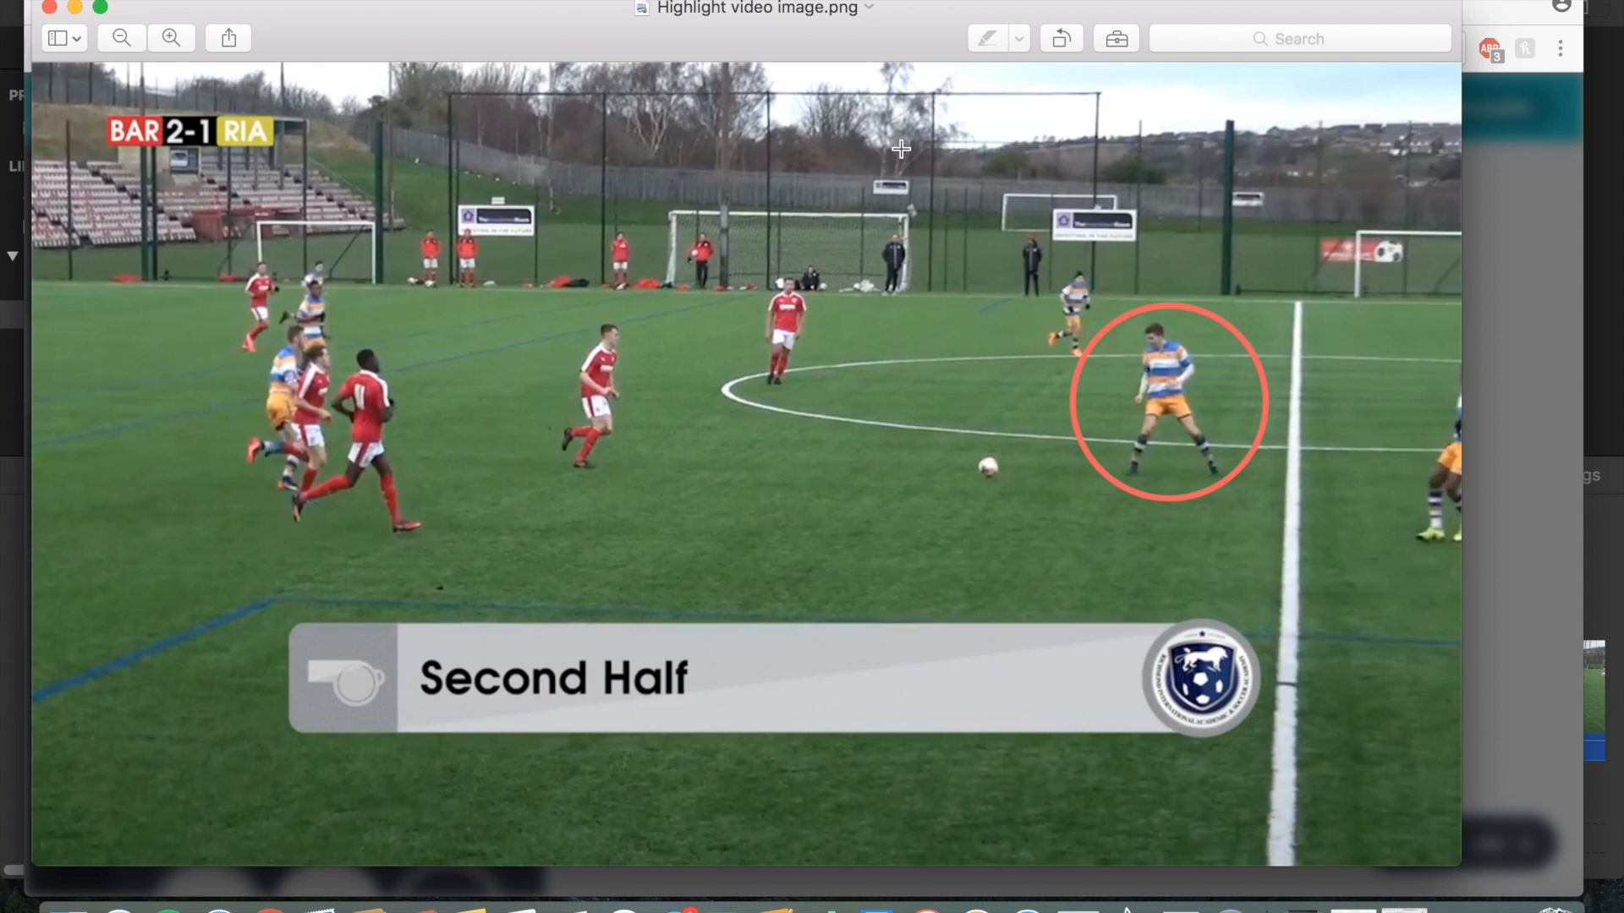
{"action": "left_click", "coordinate": [51, 8]}
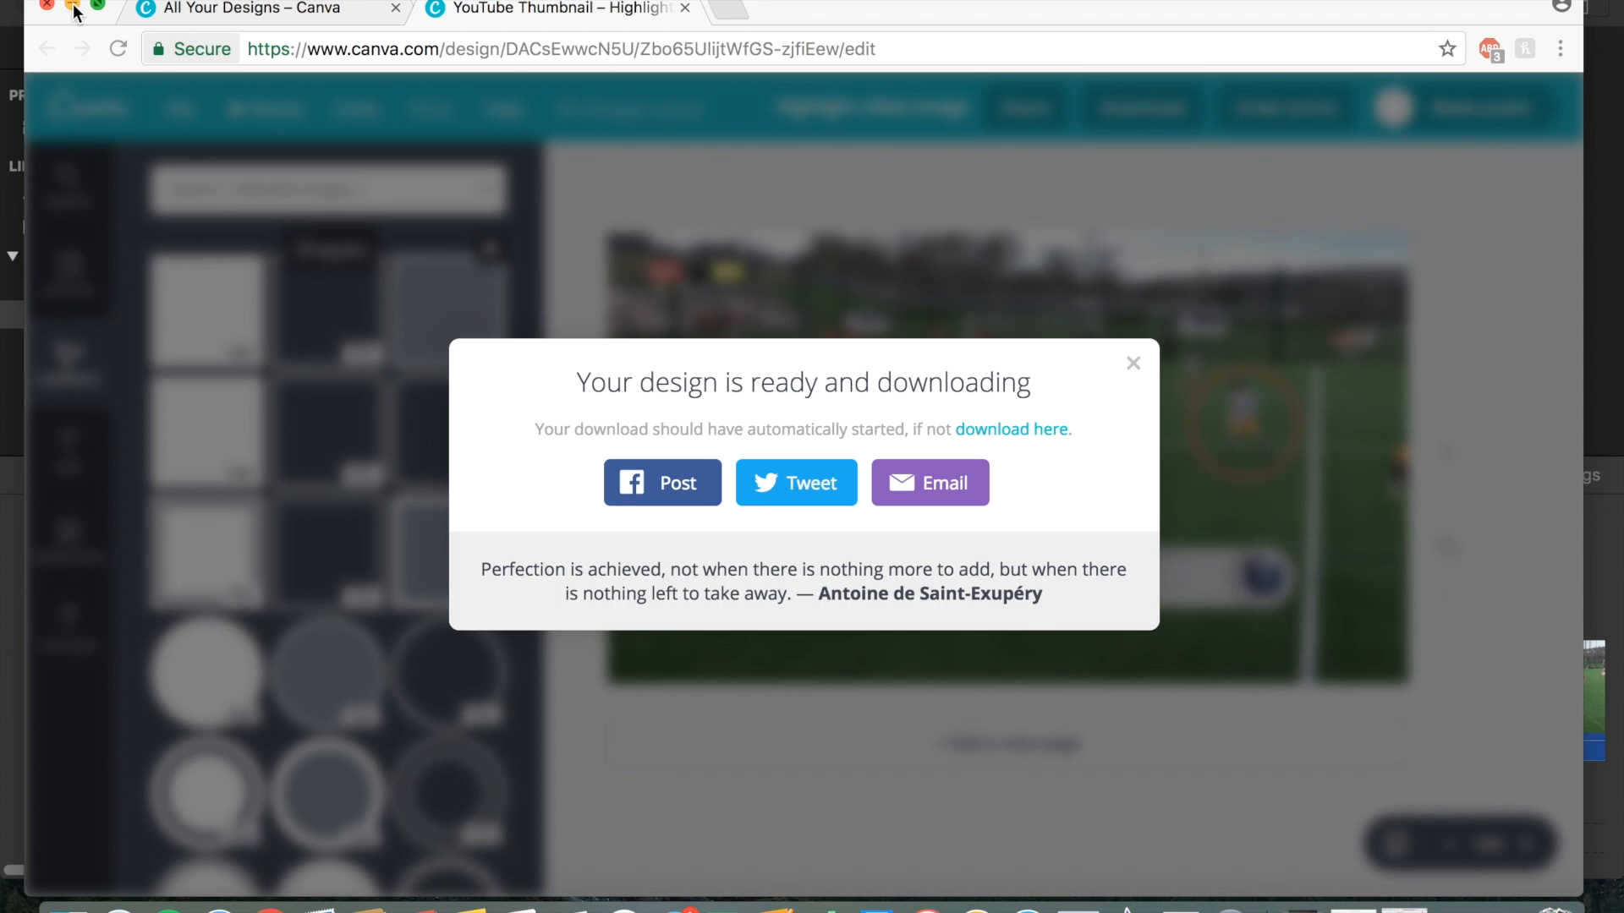
Switch to iMovie and import Highlight video image.png from the Desktop into the event.
{"action": "left_click", "coordinate": [73, 4]}
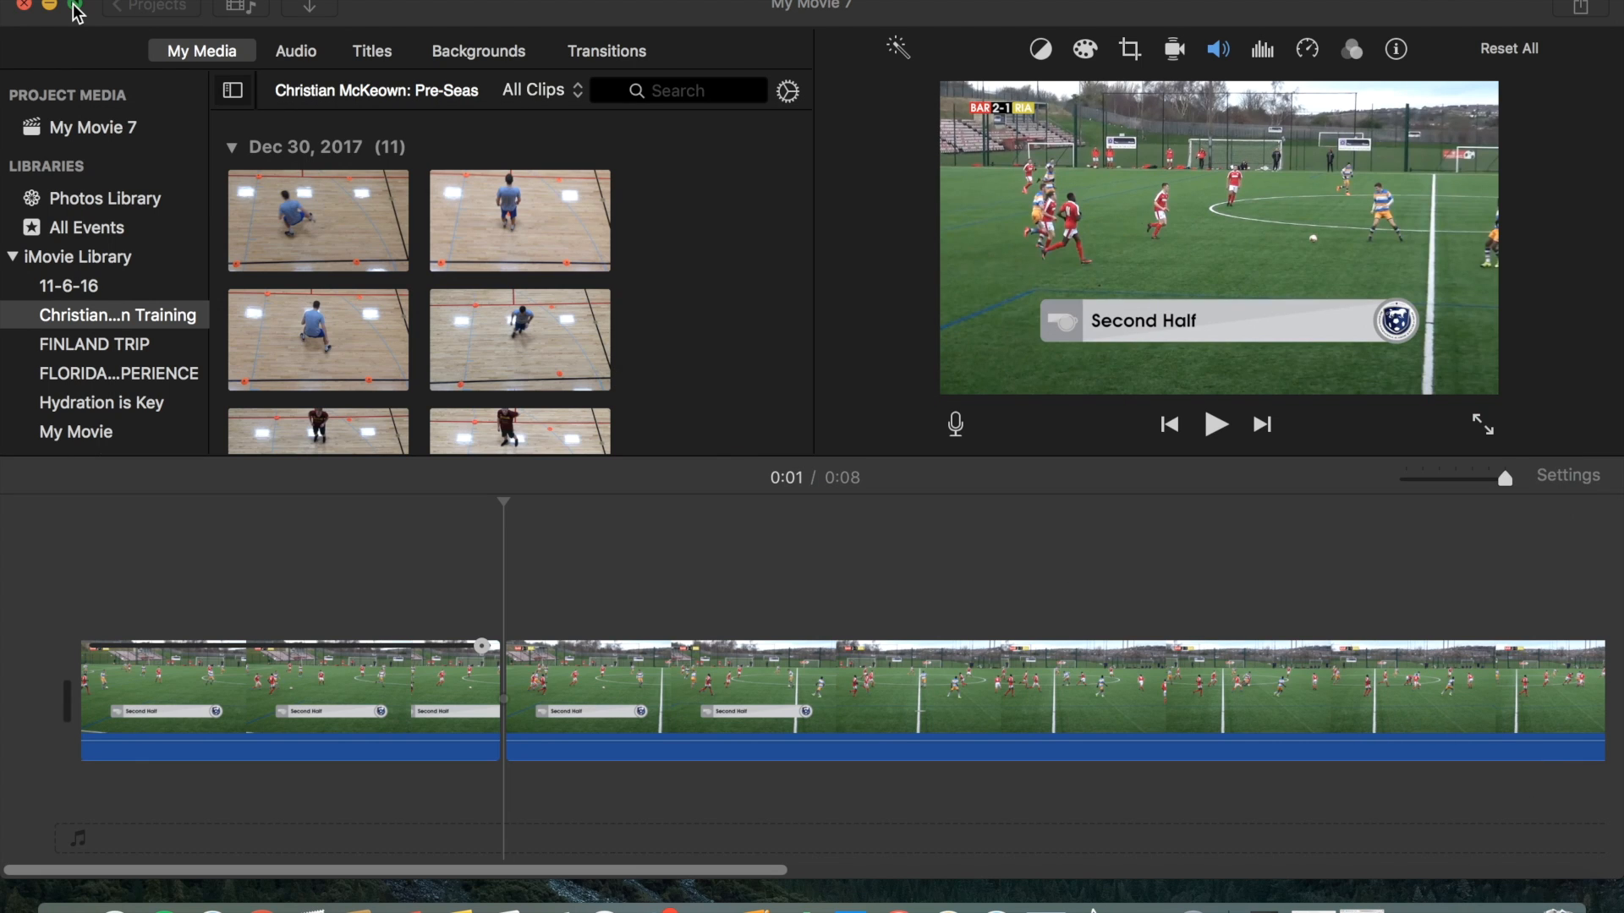
{"action": "left_click", "coordinate": [312, 10]}
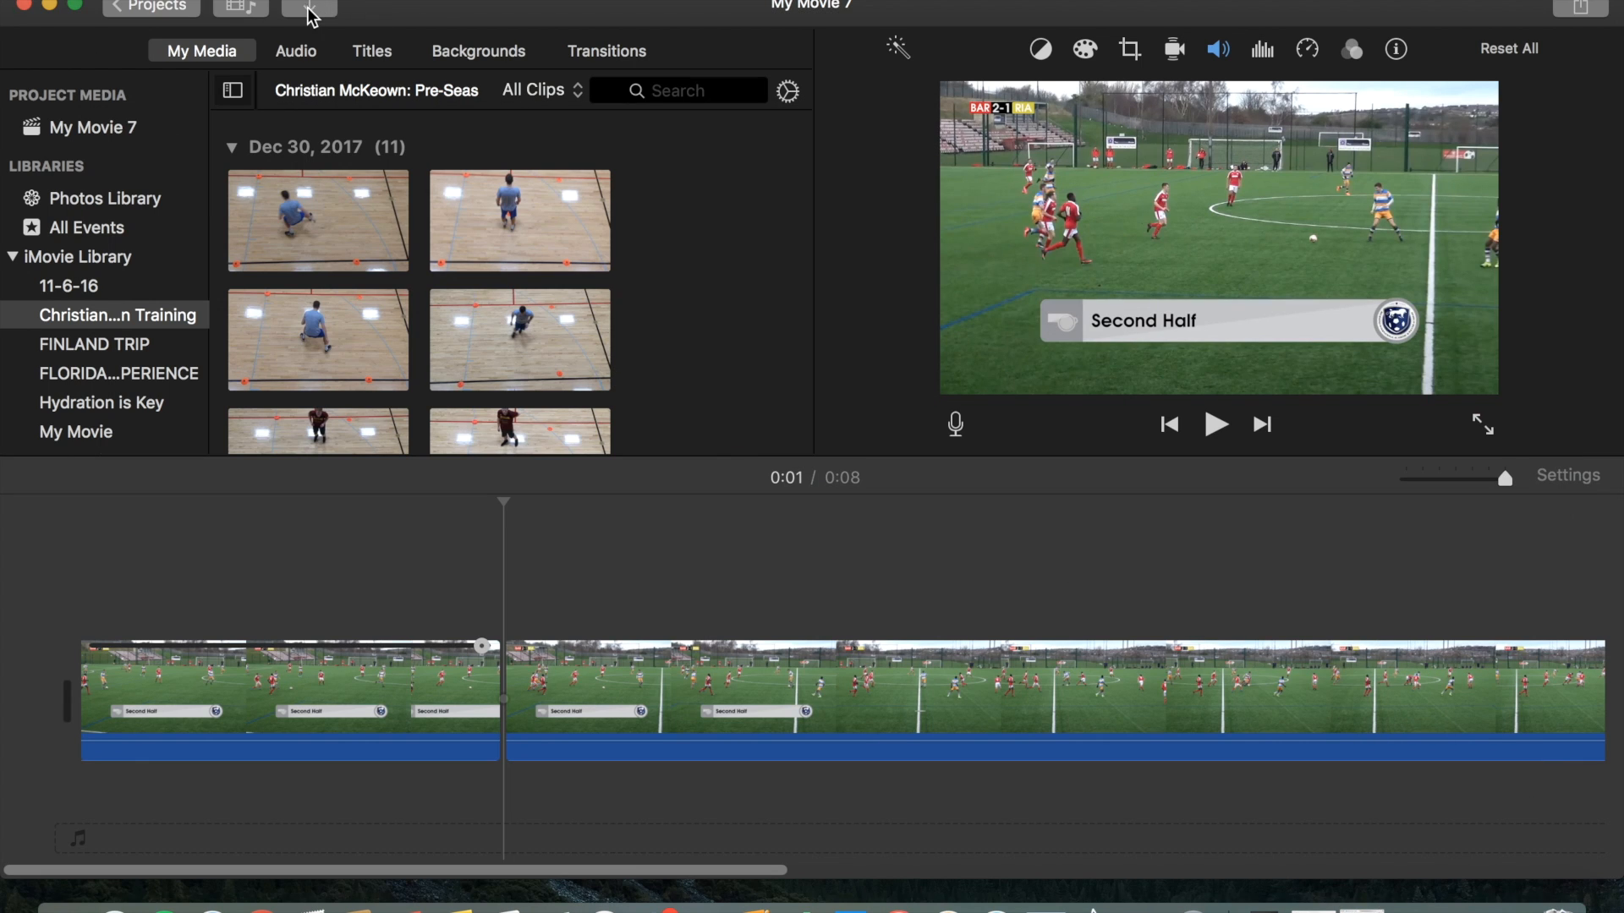
{"action": "left_click", "coordinate": [309, 10]}
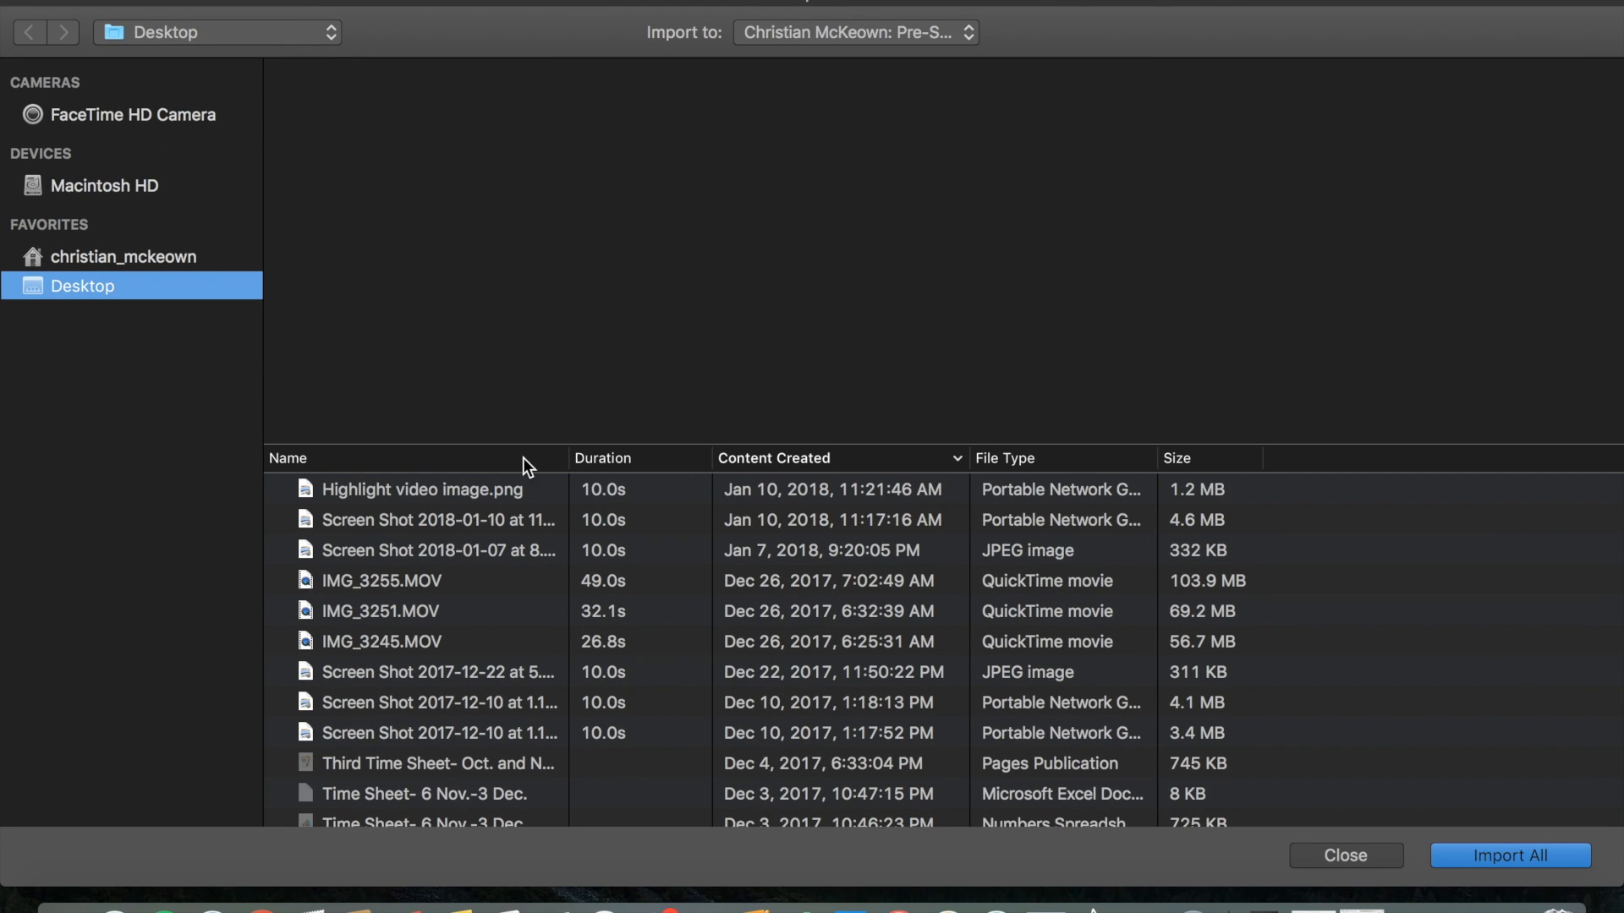
{"action": "left_click", "coordinate": [510, 492]}
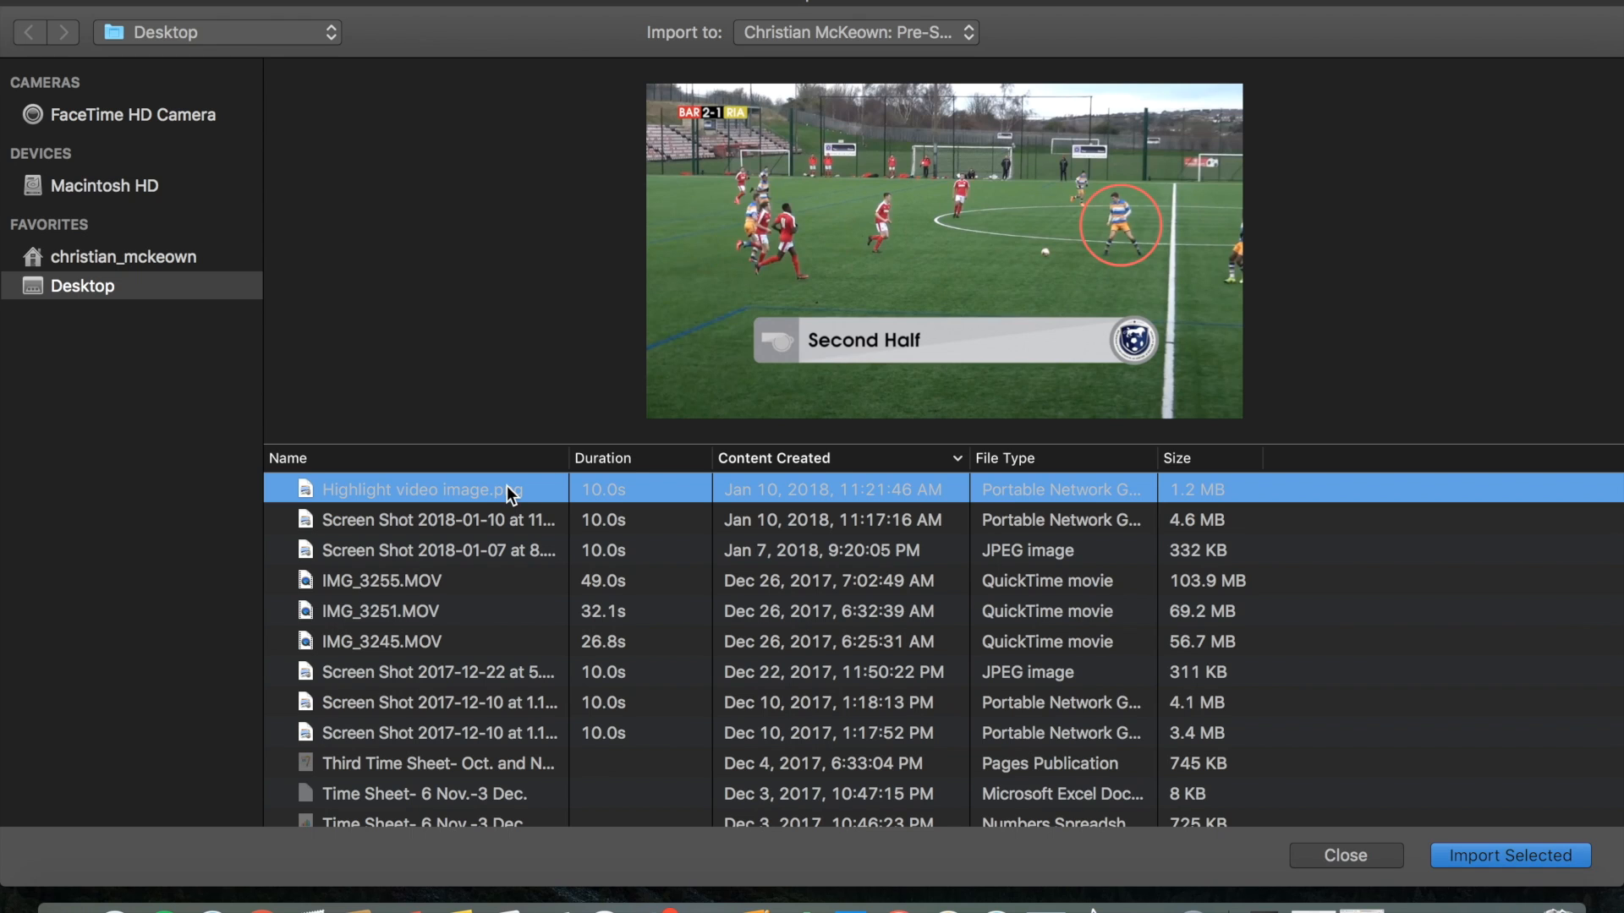
{"action": "left_click", "coordinate": [1475, 859]}
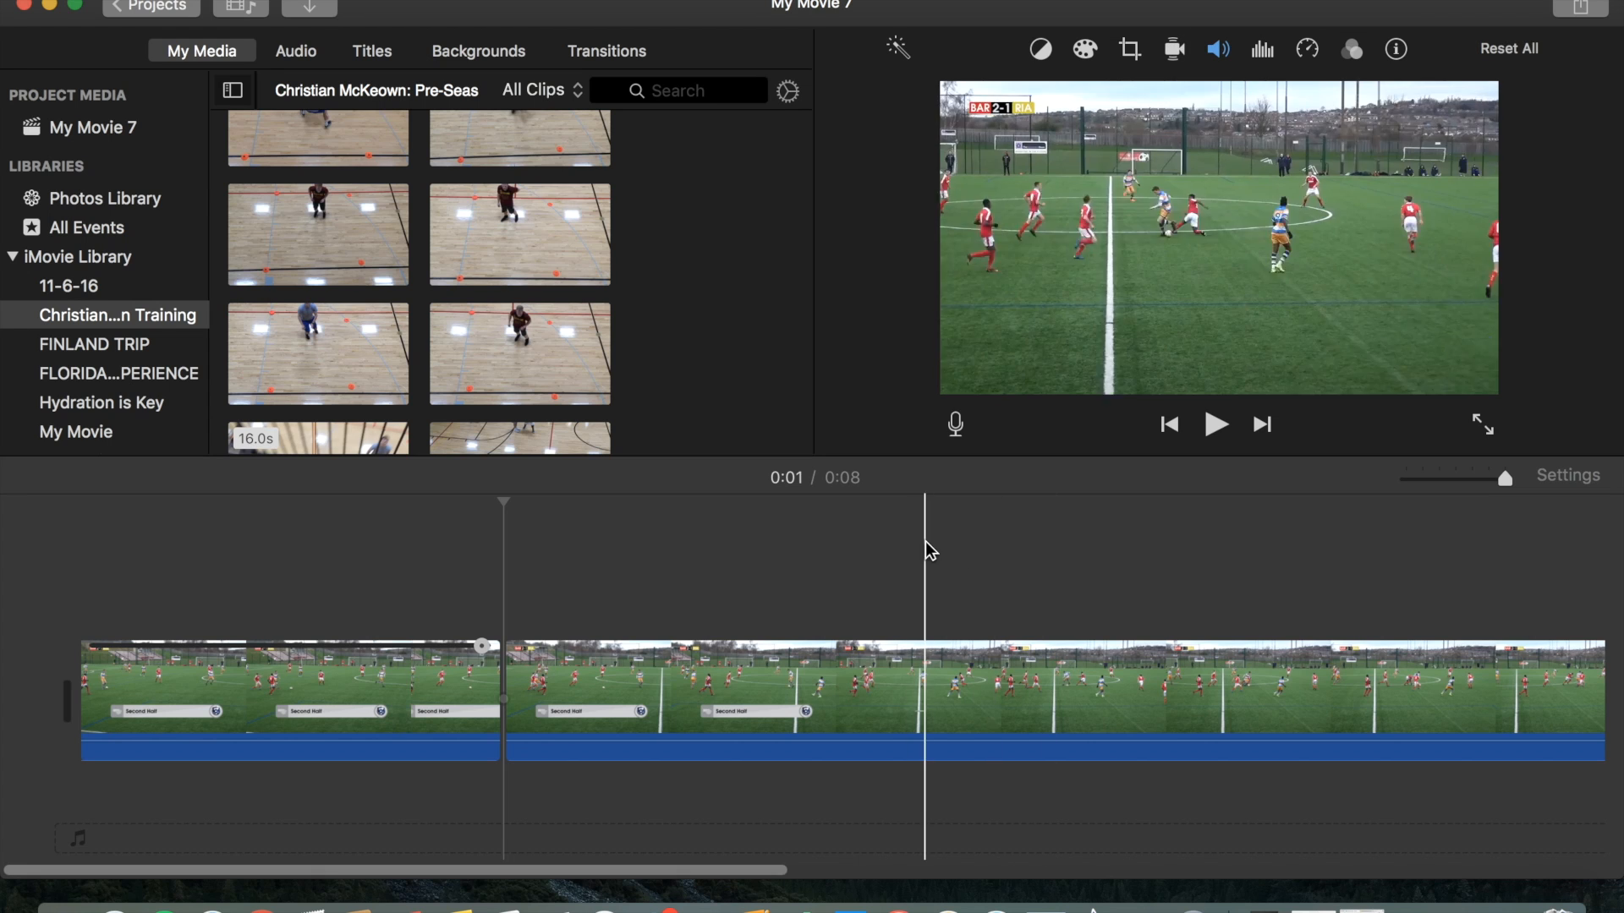
Insert the imported thumbnail image into the timeline right after the first short clip.
{"action": "scroll", "coordinate": [640, 337], "scroll_direction": "up", "scroll_amount": 15}
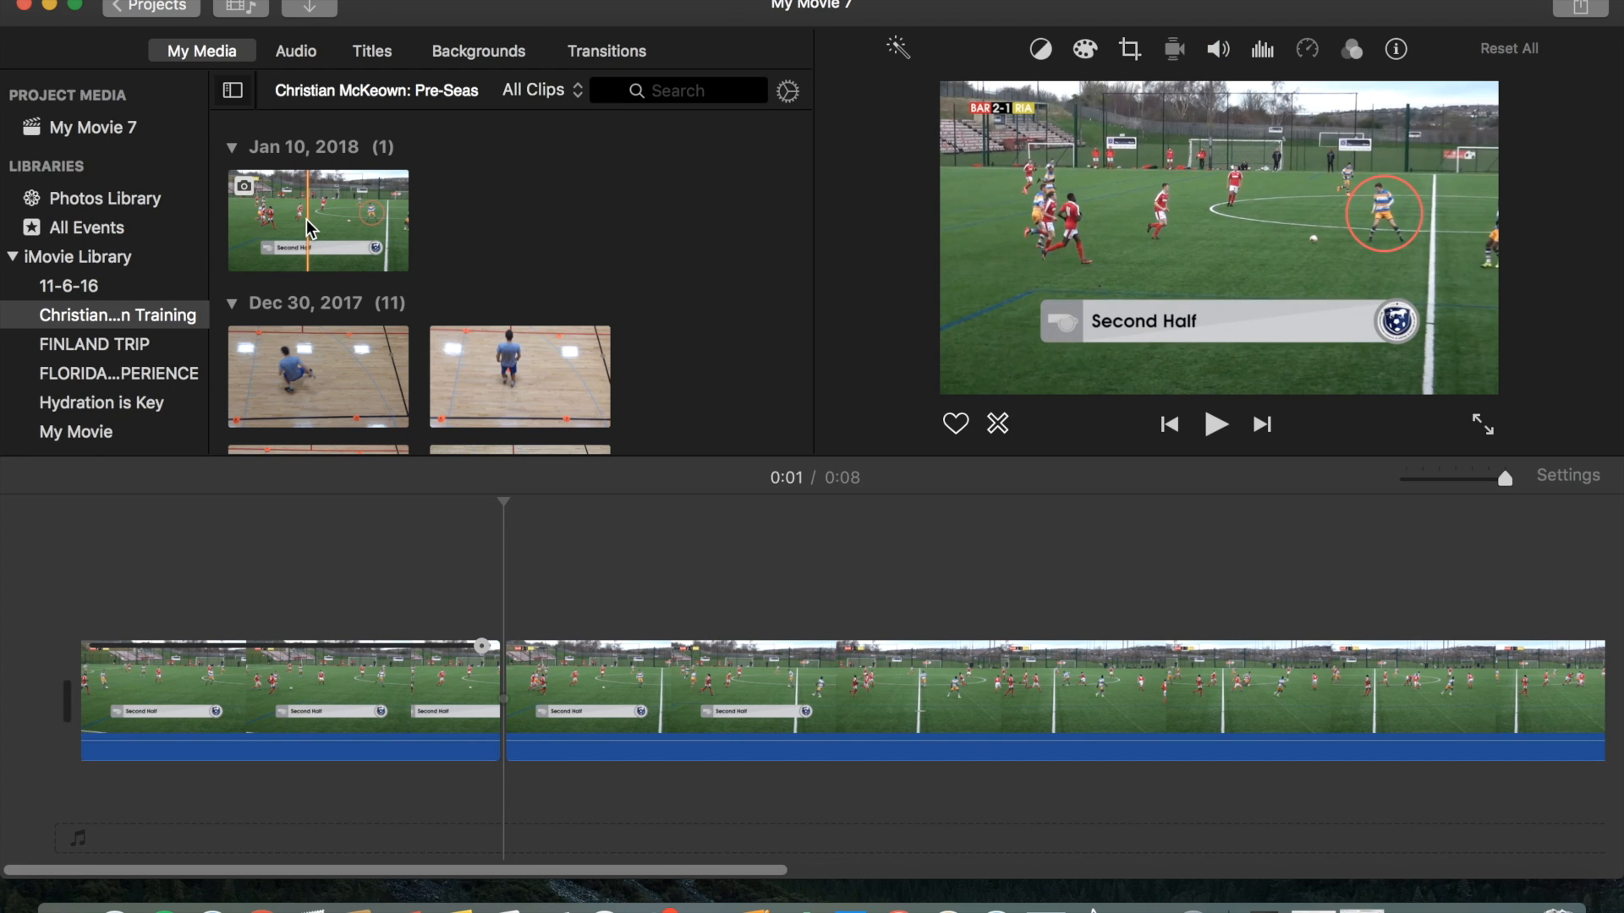
{"action": "left_click_drag", "start_coordinate": [306, 220], "coordinate": [500, 693]}
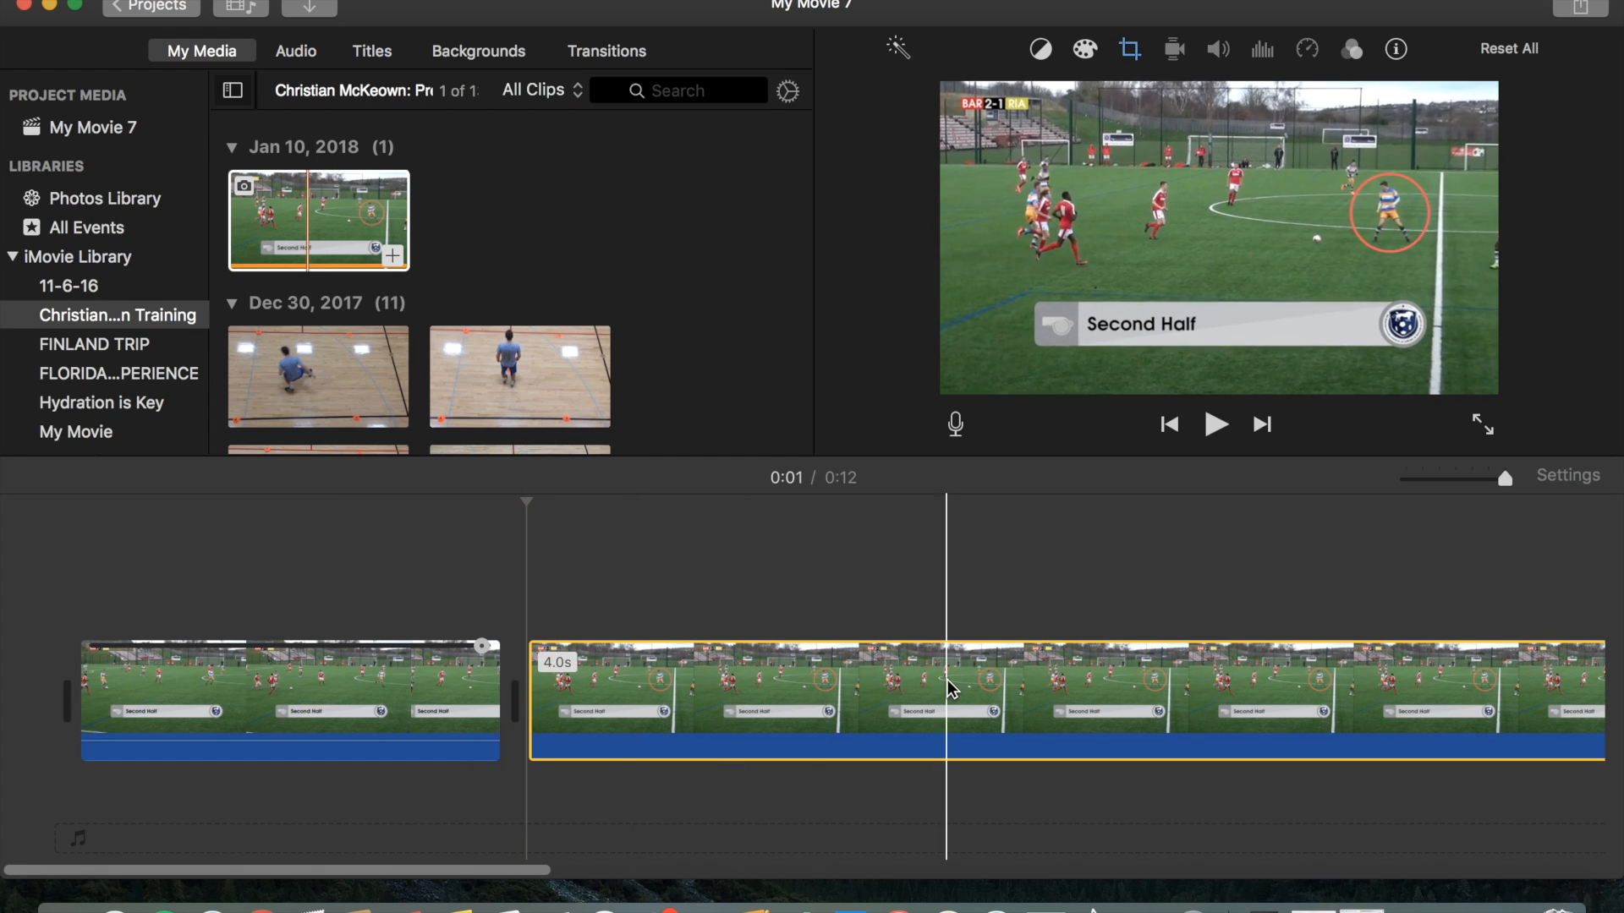
Zoom the timeline and play back the movie around the inserted image.
{"action": "left_click_drag", "start_coordinate": [1502, 478], "coordinate": [1472, 484]}
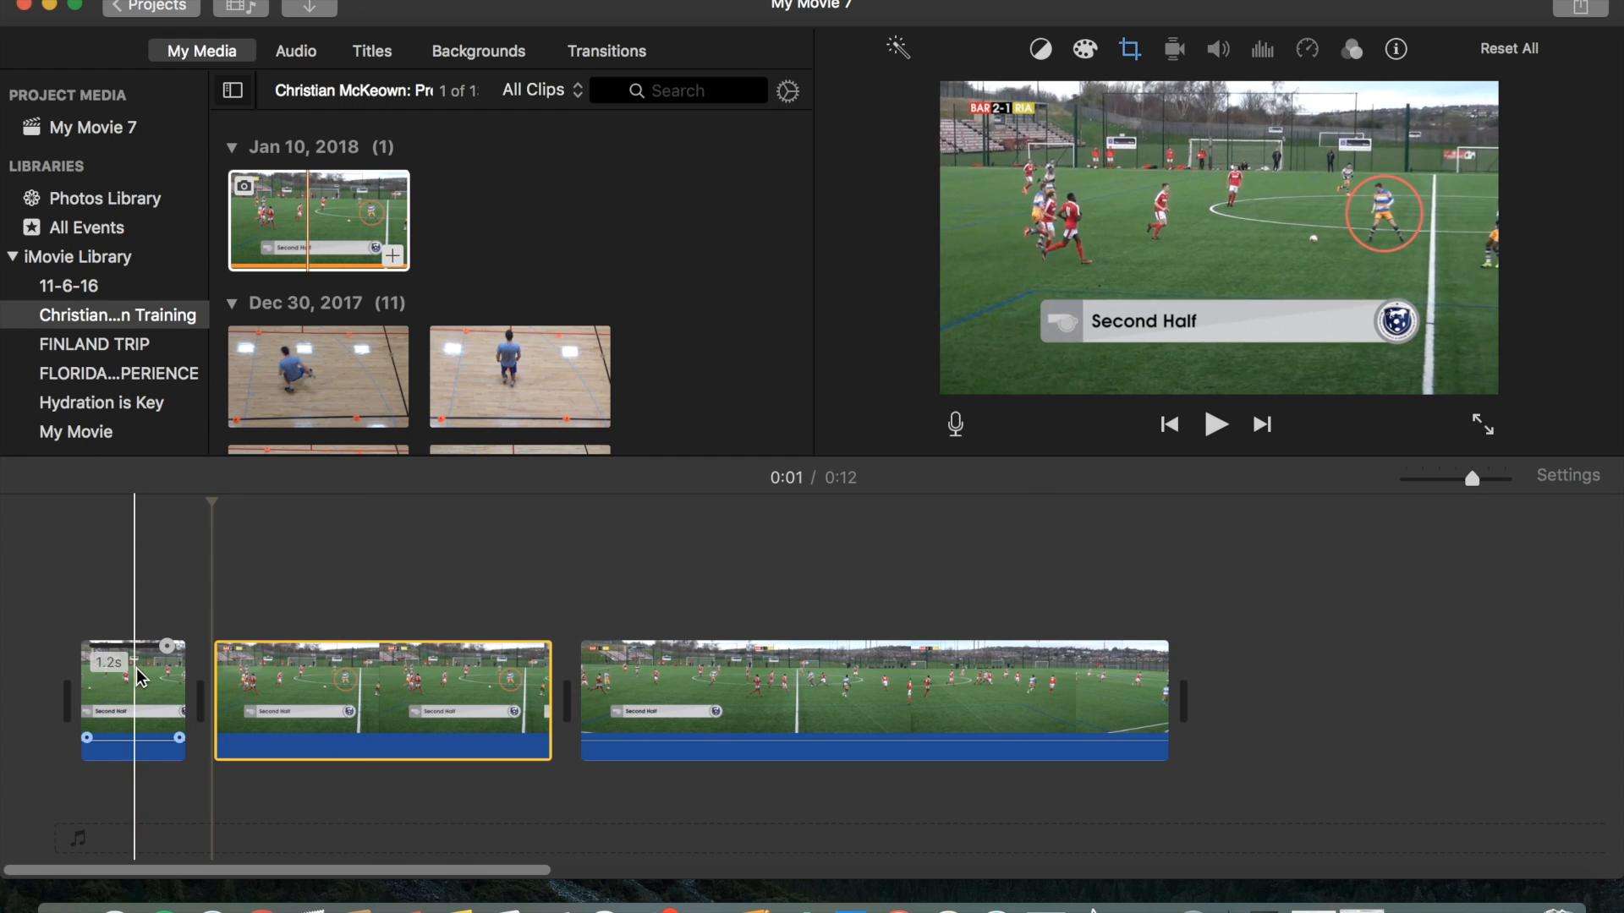
{"action": "key", "text": "space"}
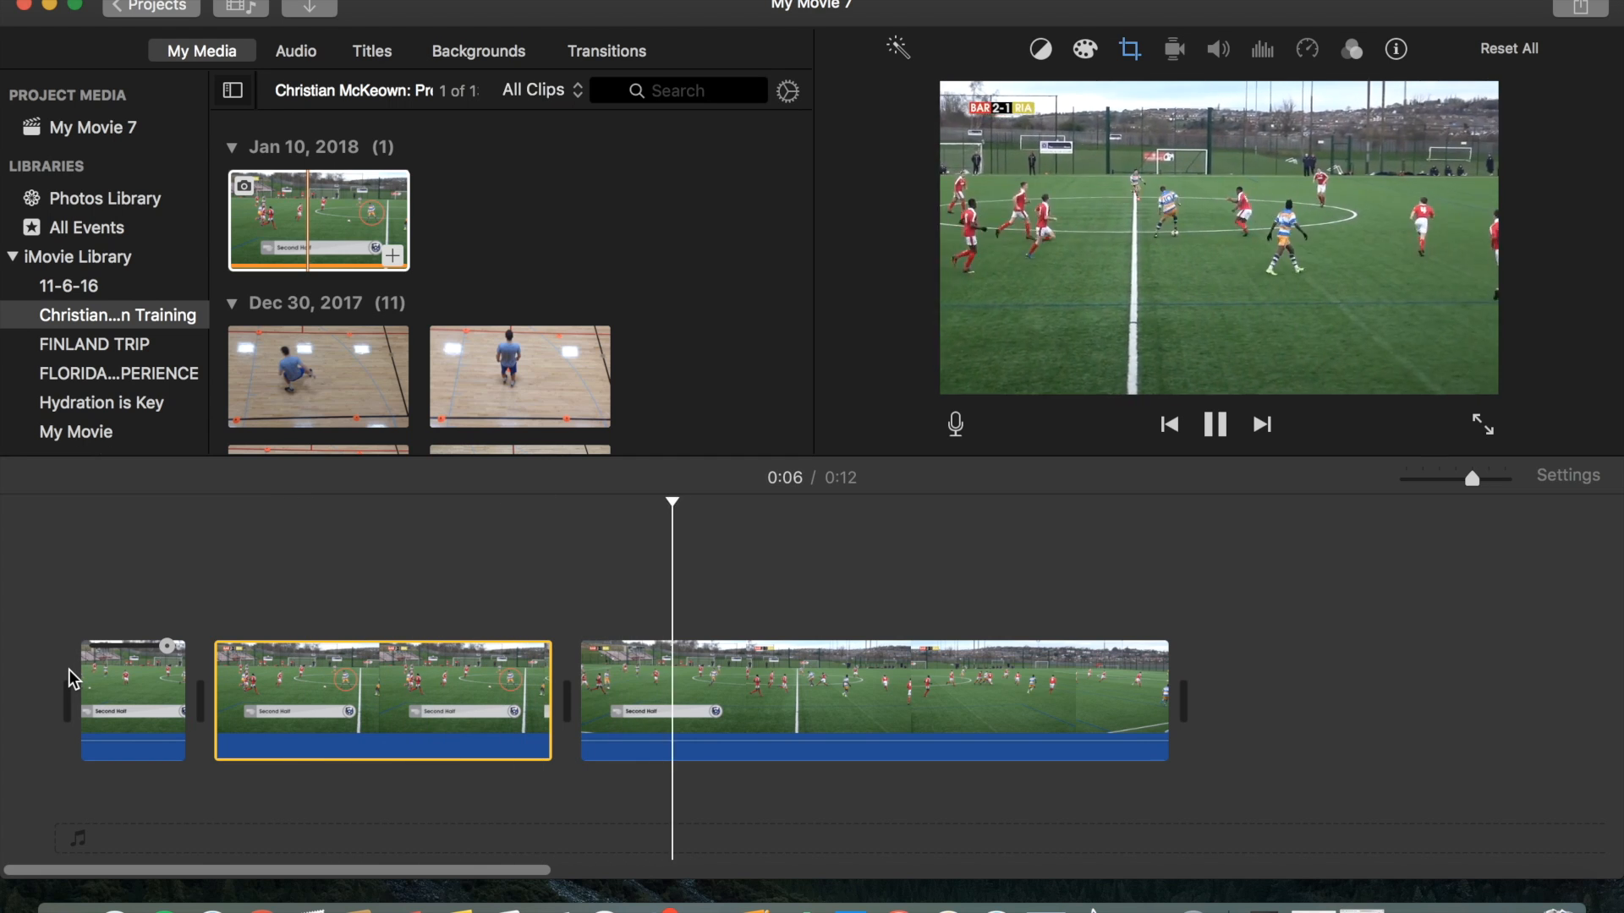
{"action": "key", "text": "space"}
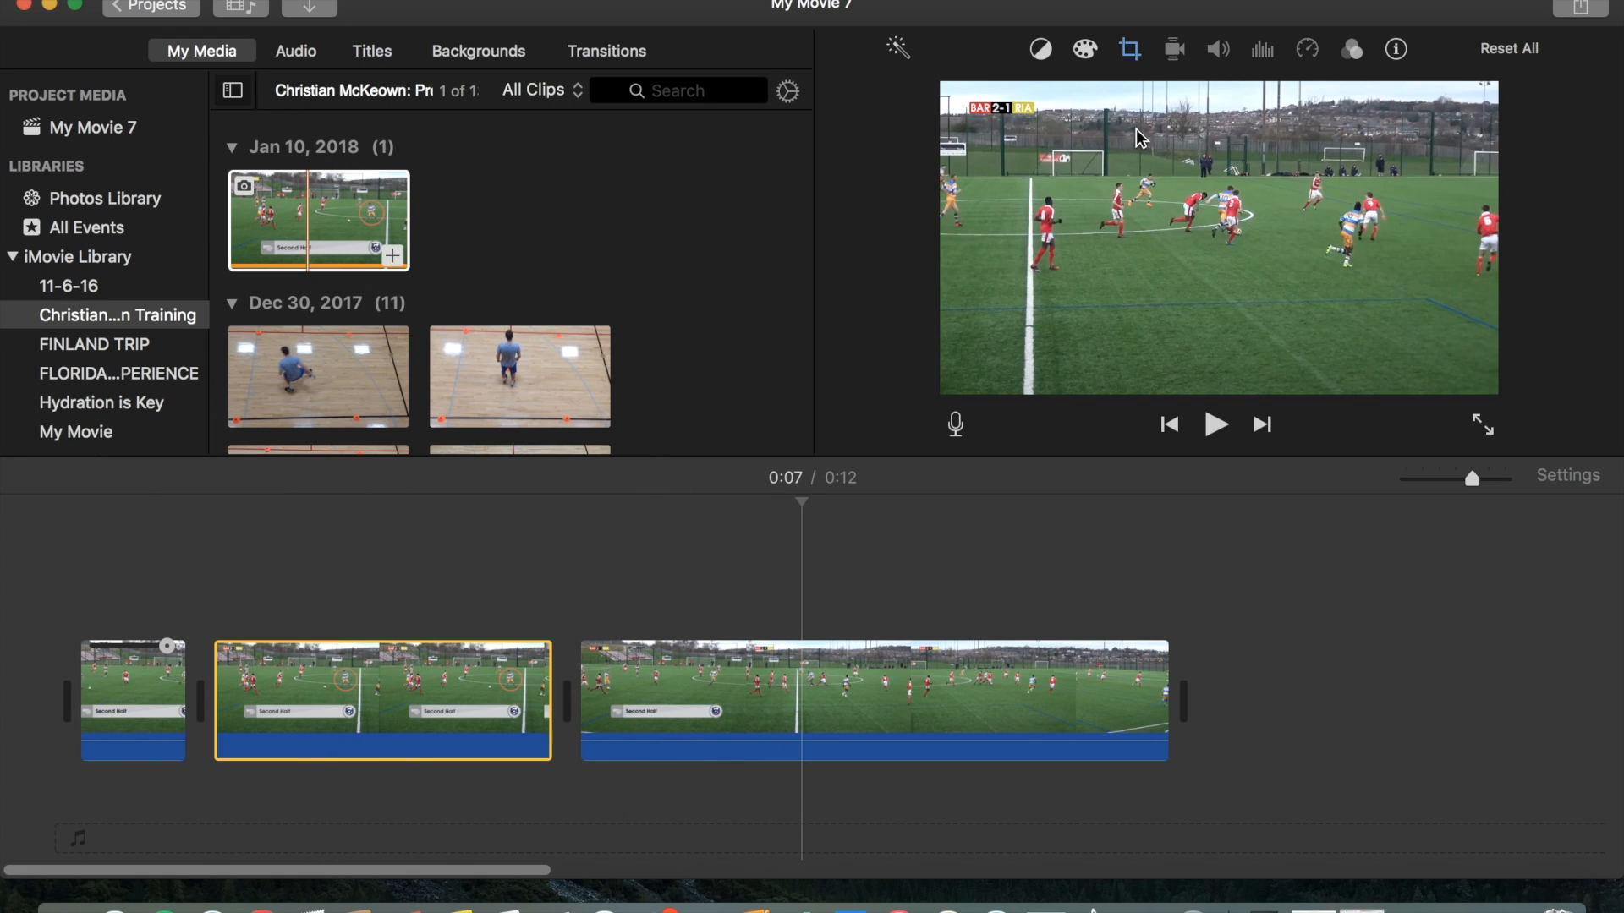
Set the image clip's crop style to Fit.
{"action": "left_click", "coordinate": [1131, 53]}
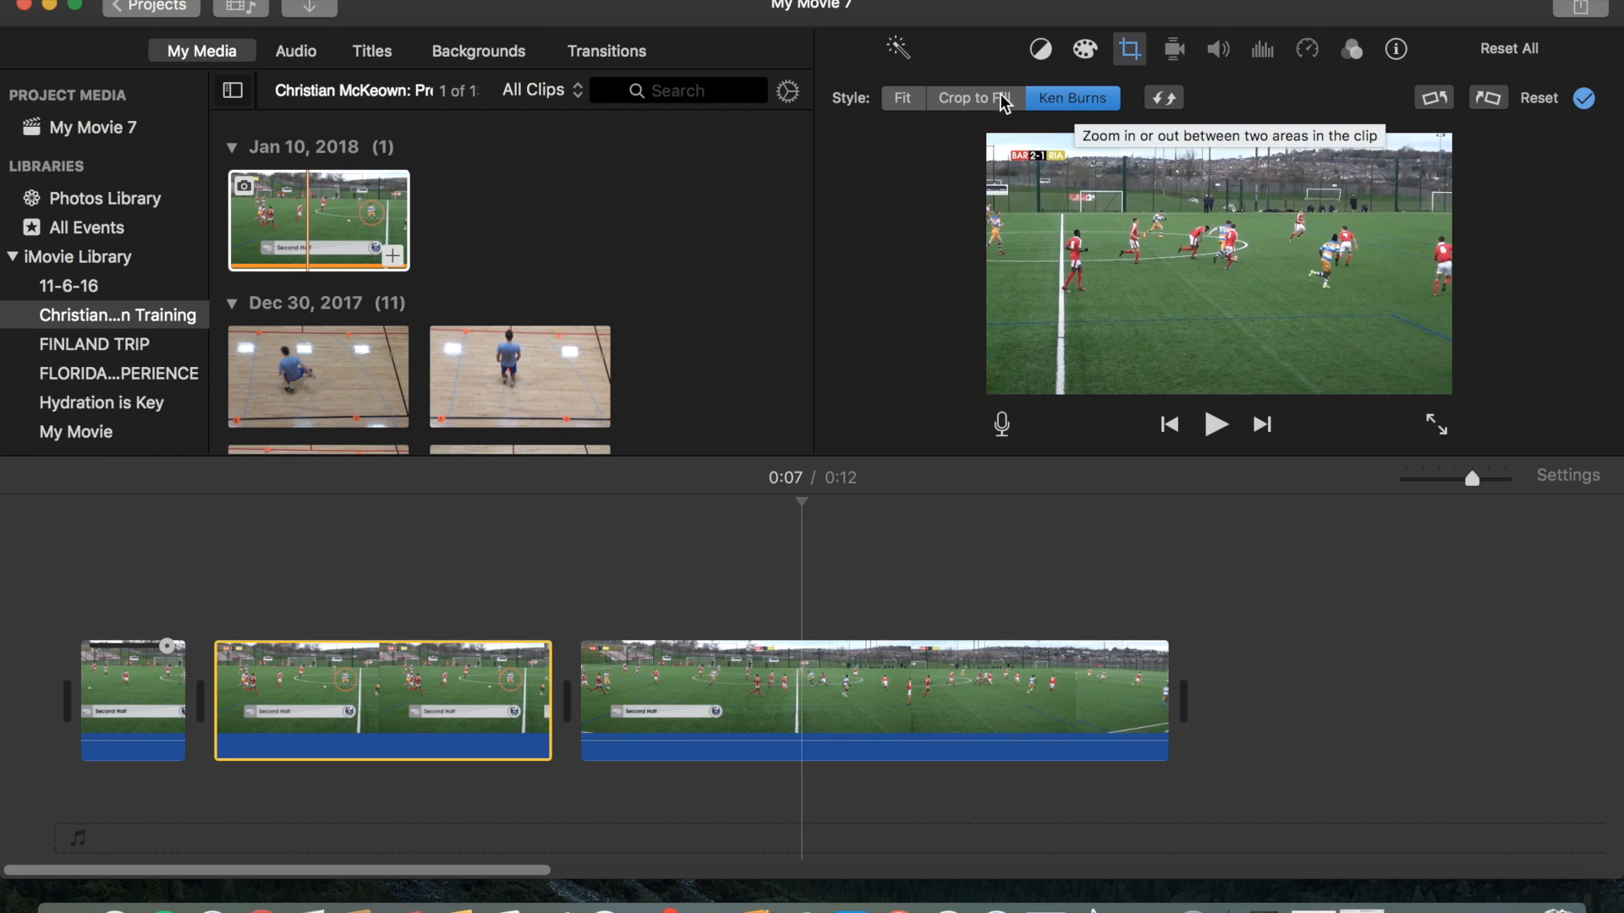
{"action": "left_click", "coordinate": [903, 100]}
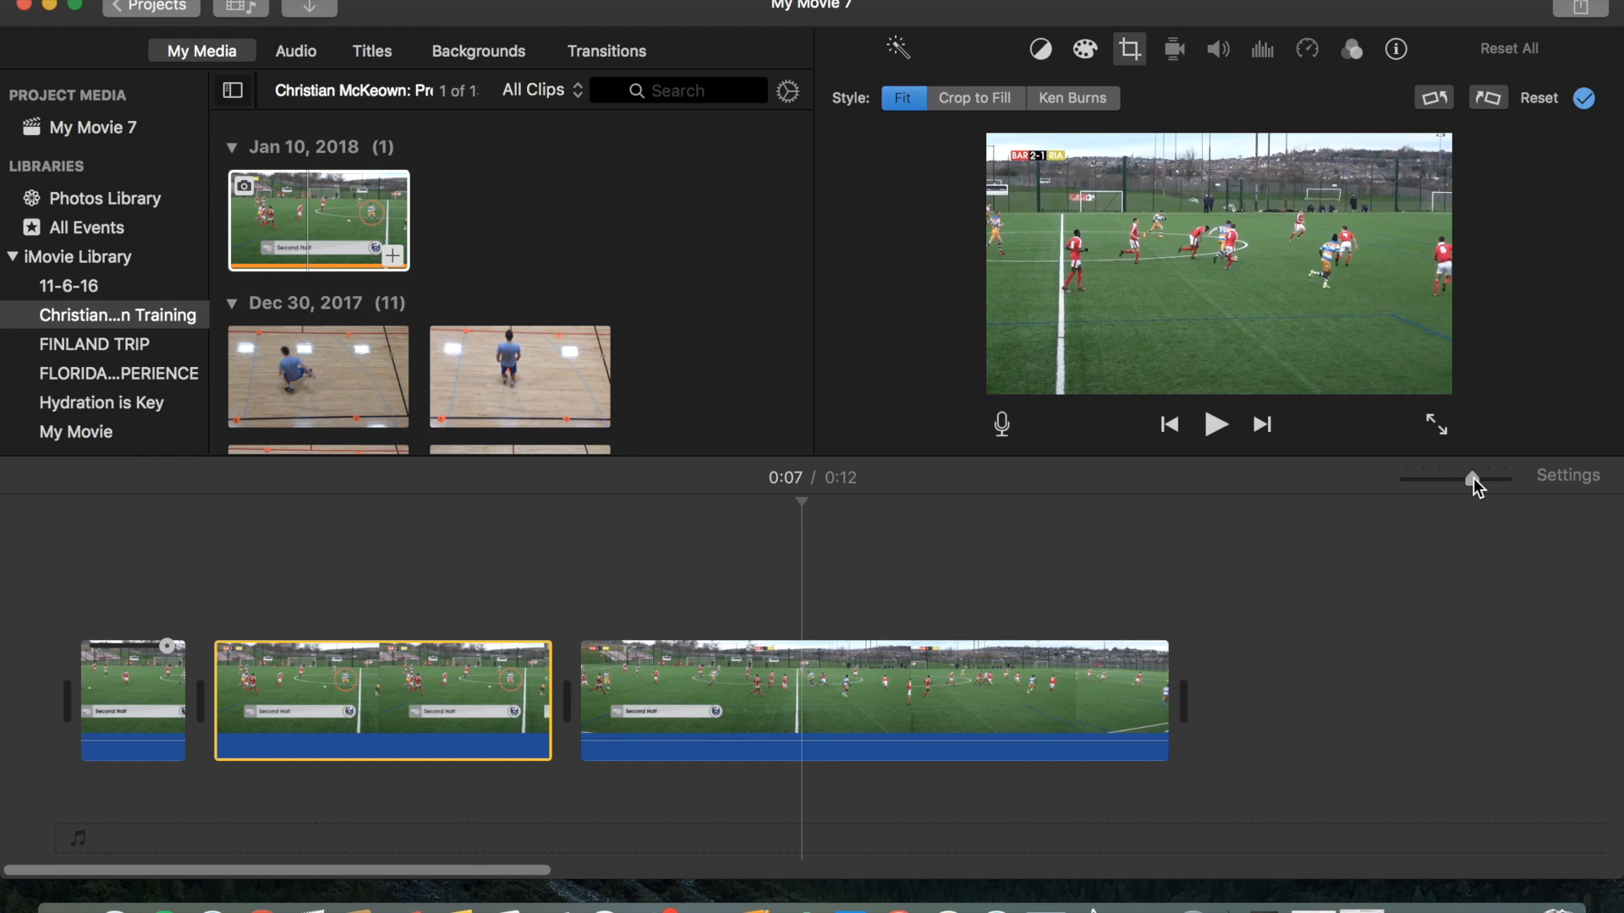
Trim the image clip from its end to a much shorter duration.
{"action": "left_click_drag", "start_coordinate": [1473, 479], "coordinate": [1483, 477]}
{"action": "scroll", "coordinate": [643, 700], "scroll_direction": "left", "scroll_amount": 3}
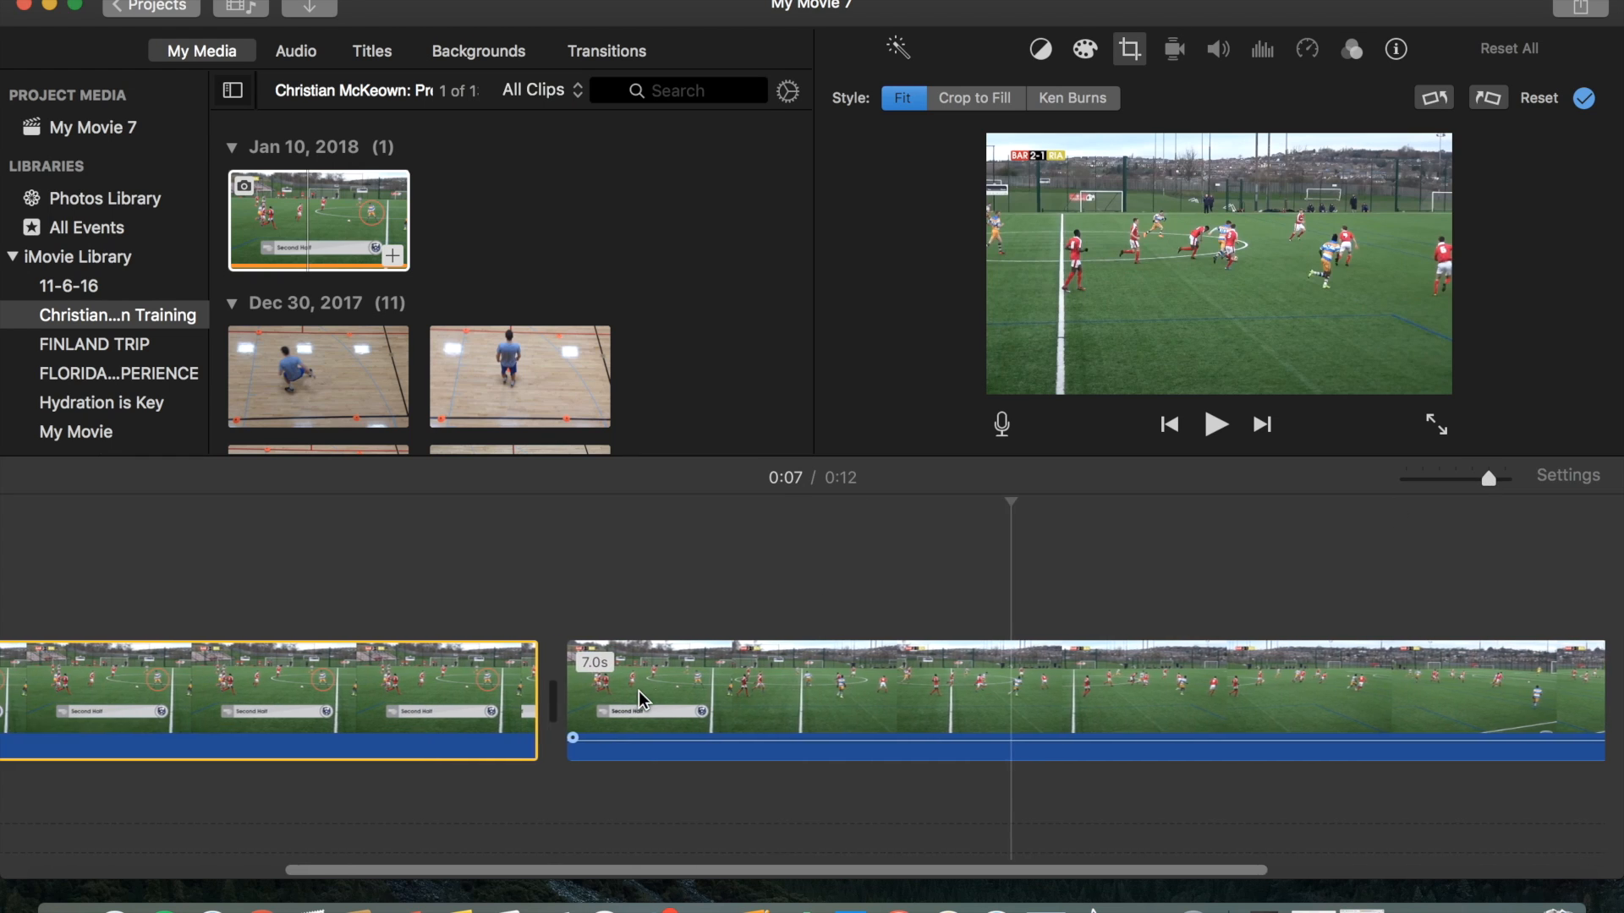
{"action": "scroll", "coordinate": [643, 700], "scroll_direction": "left", "scroll_amount": 5}
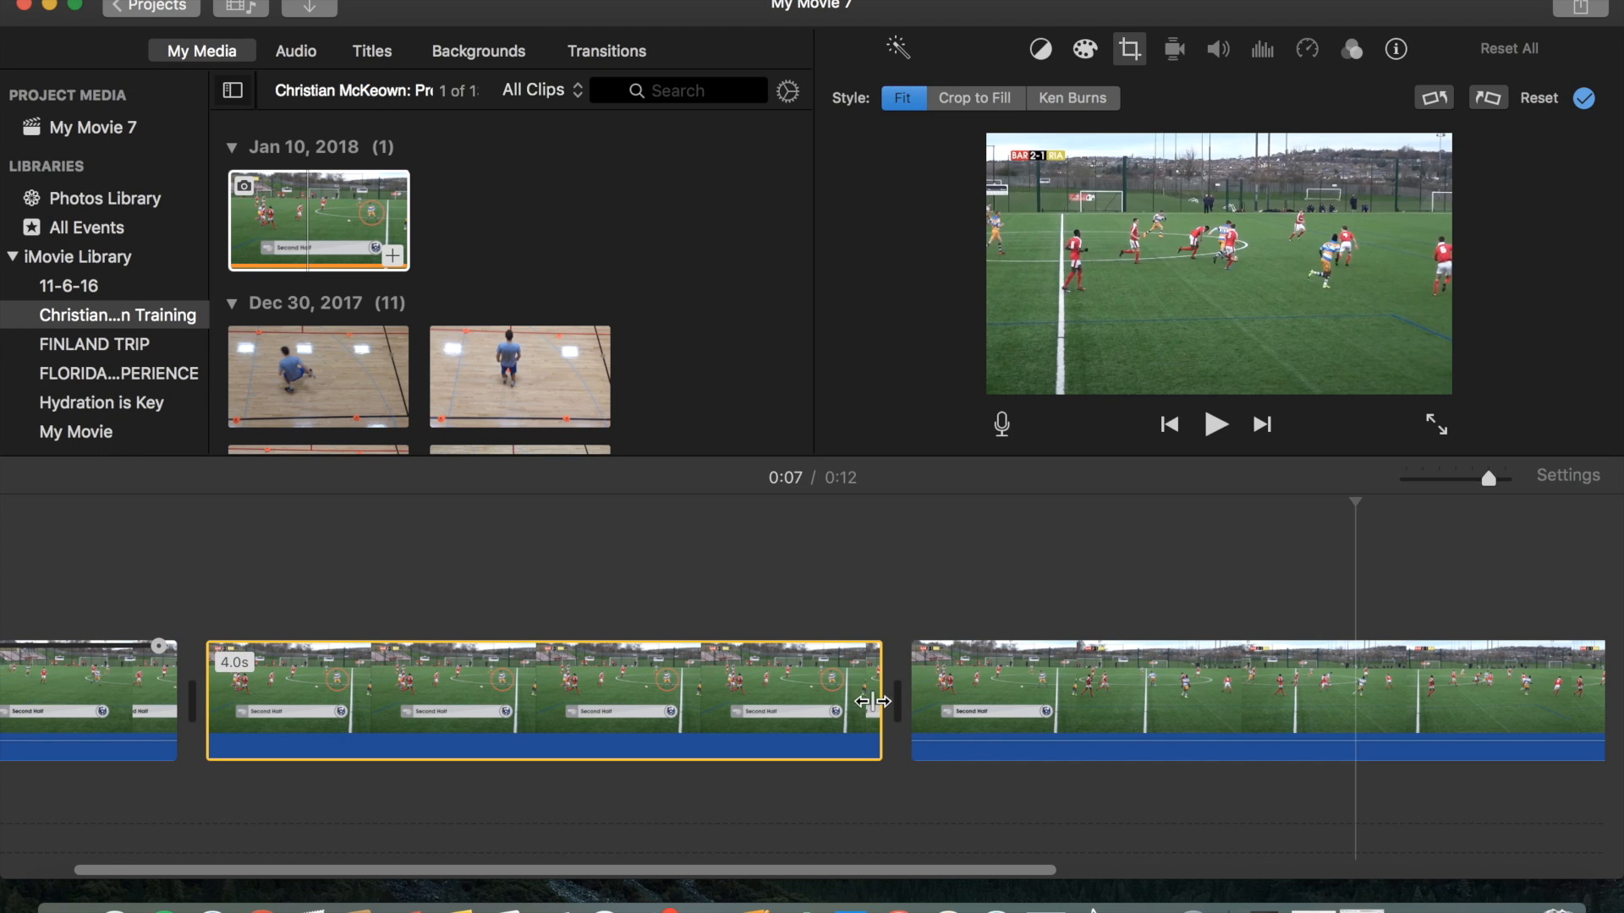
{"action": "left_click_drag", "start_coordinate": [876, 701], "coordinate": [277, 706]}
{"action": "scroll", "coordinate": [186, 646], "scroll_direction": "left", "scroll_amount": 4}
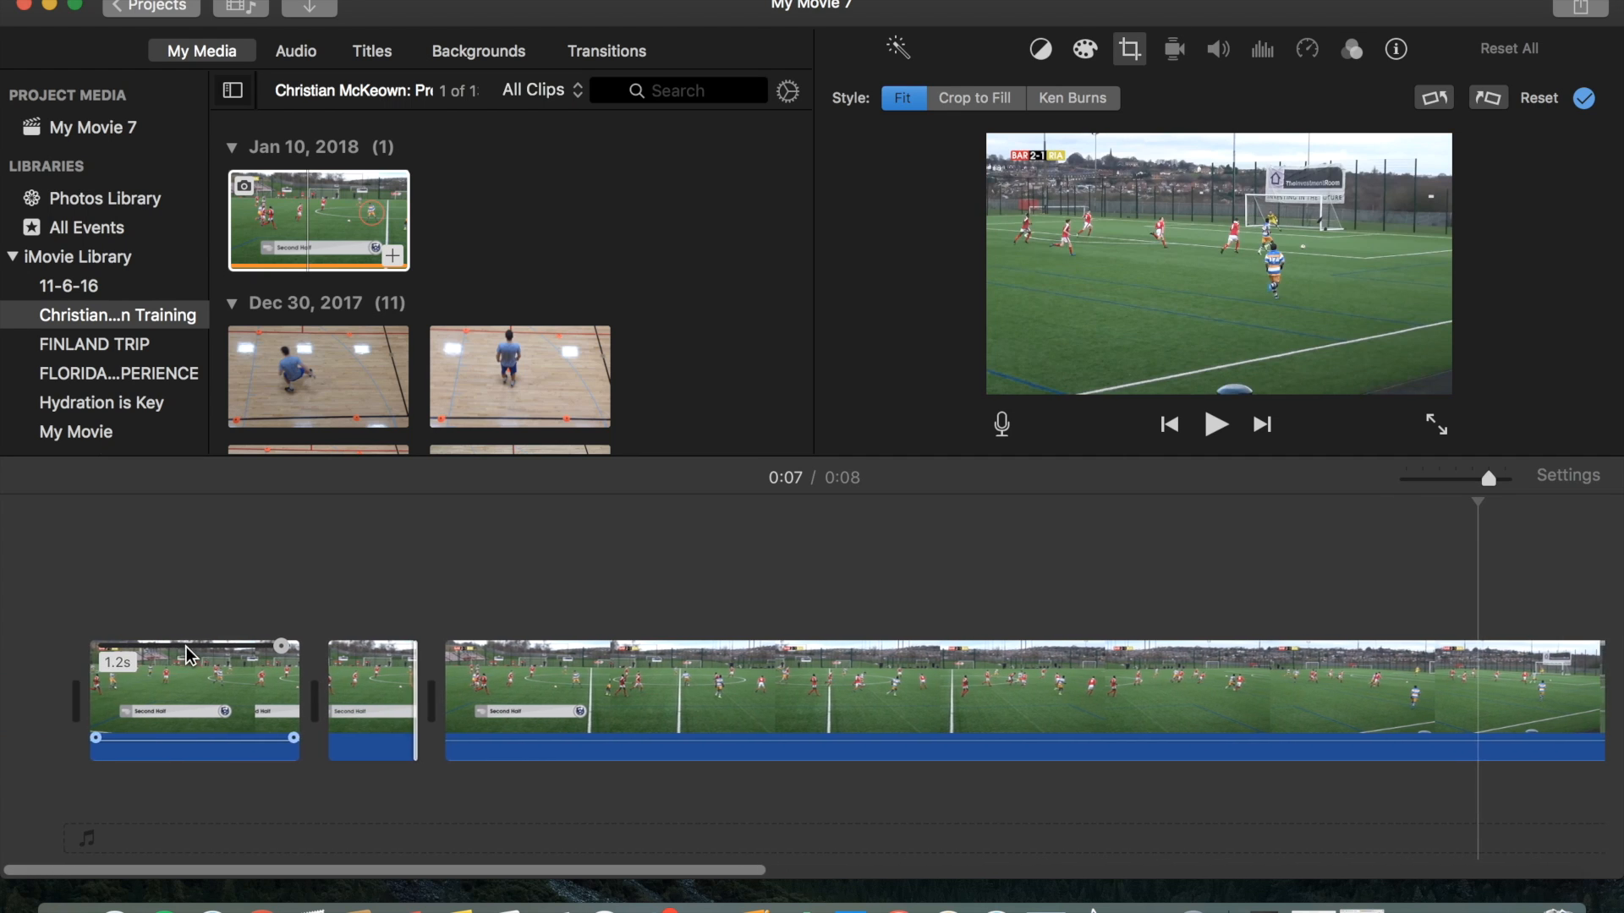
Play the movie from the start to review the inserted image clip.
{"action": "left_click", "coordinate": [83, 601]}
{"action": "left_click", "coordinate": [68, 610]}
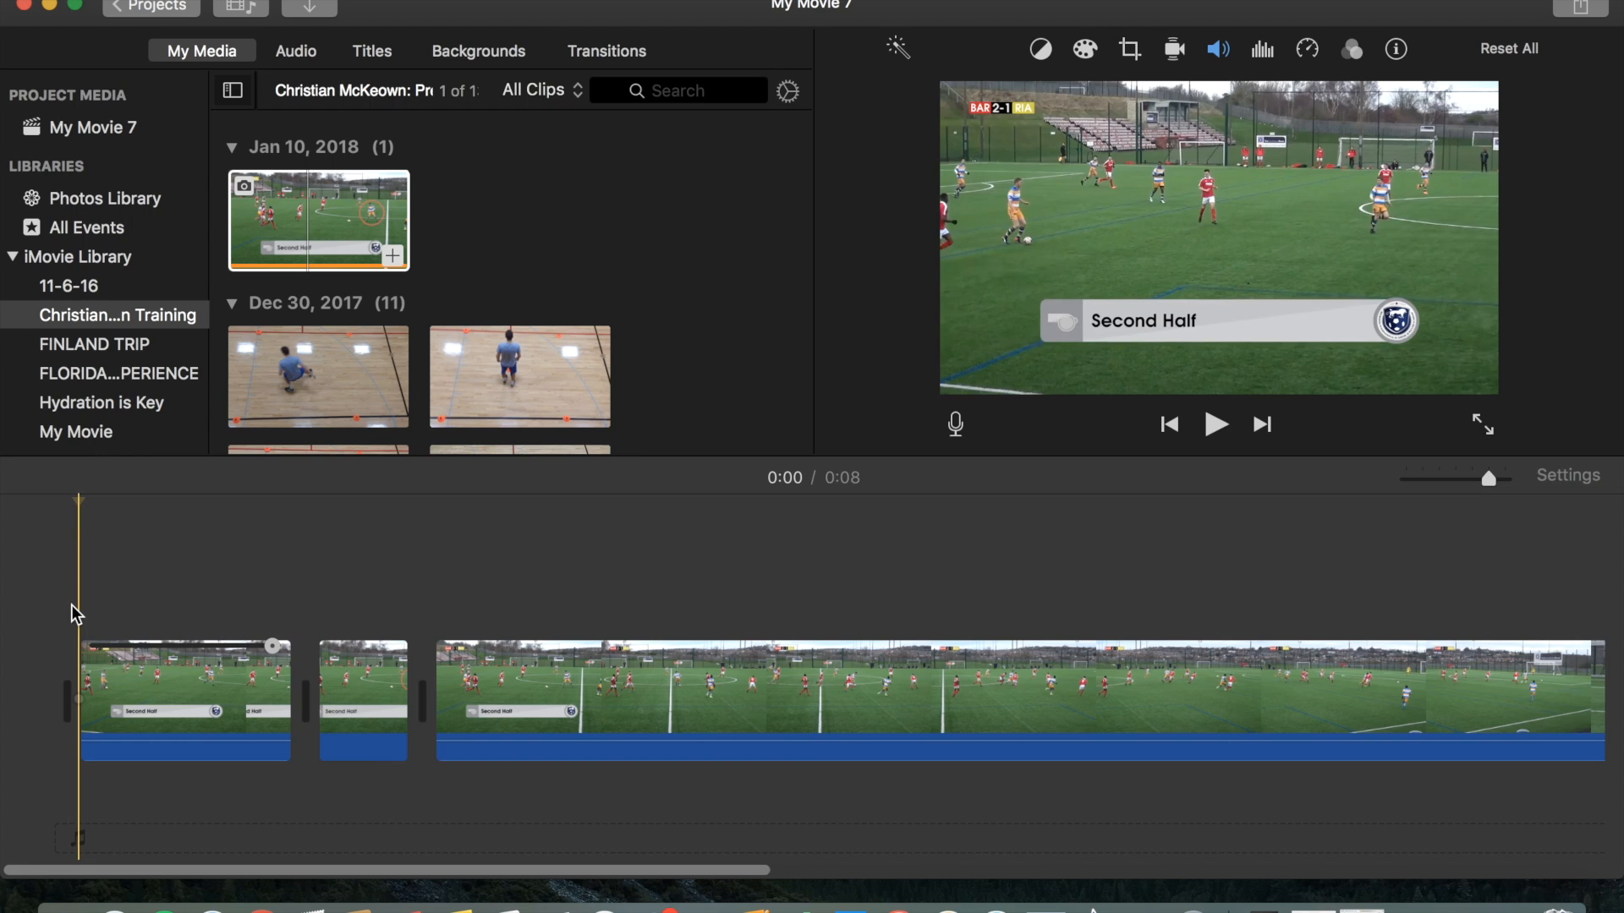
{"action": "key", "text": "space"}
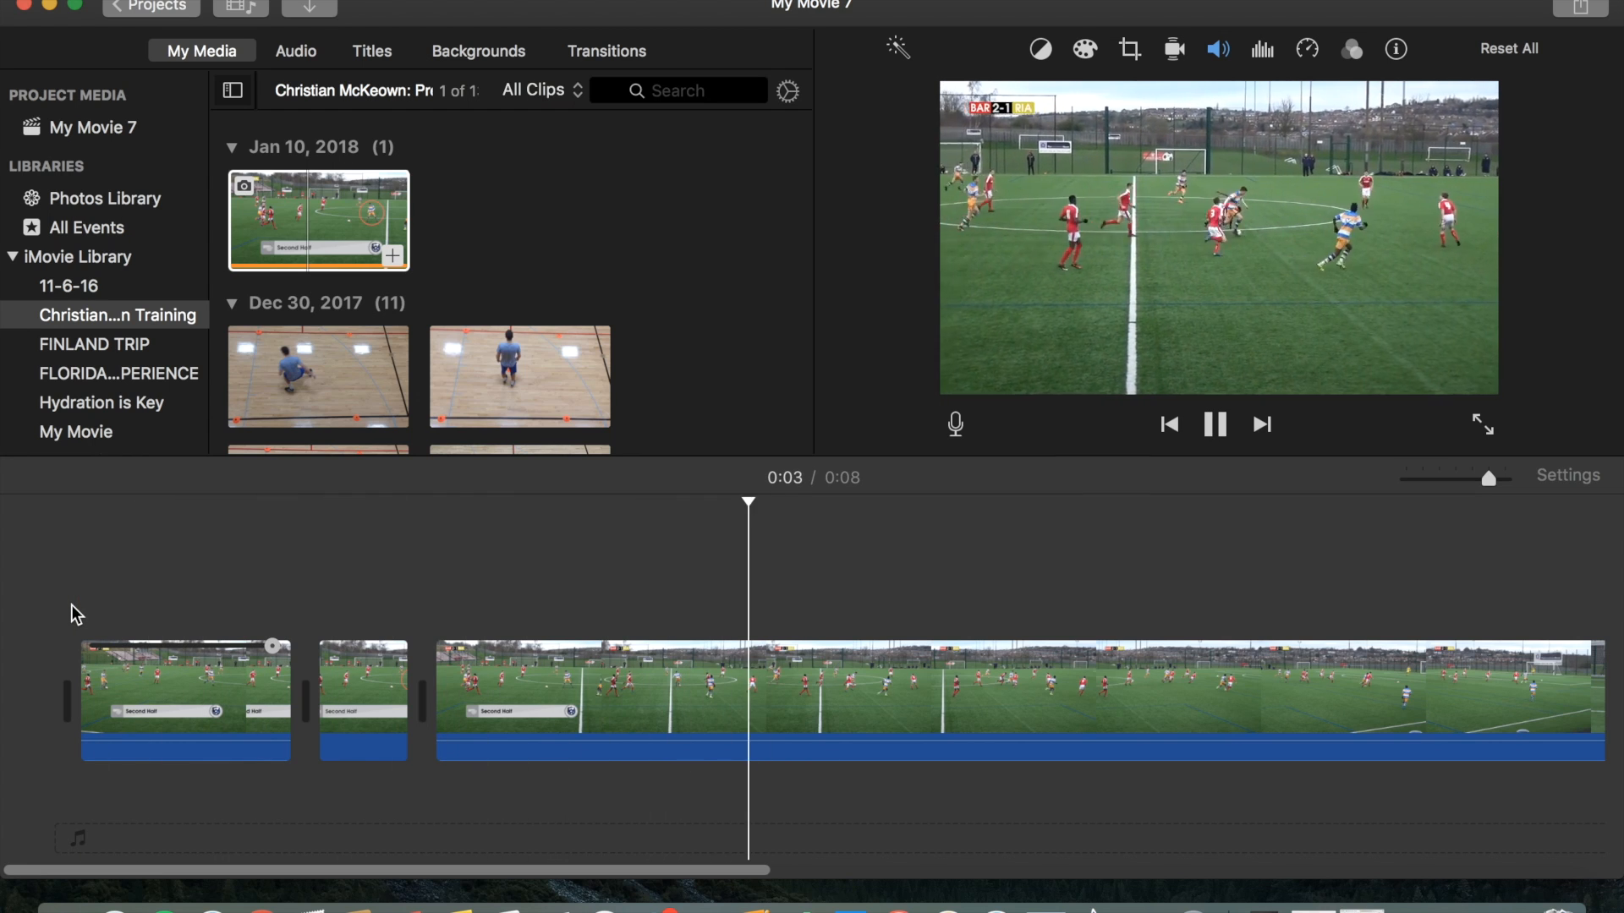
{"action": "key", "text": "space"}
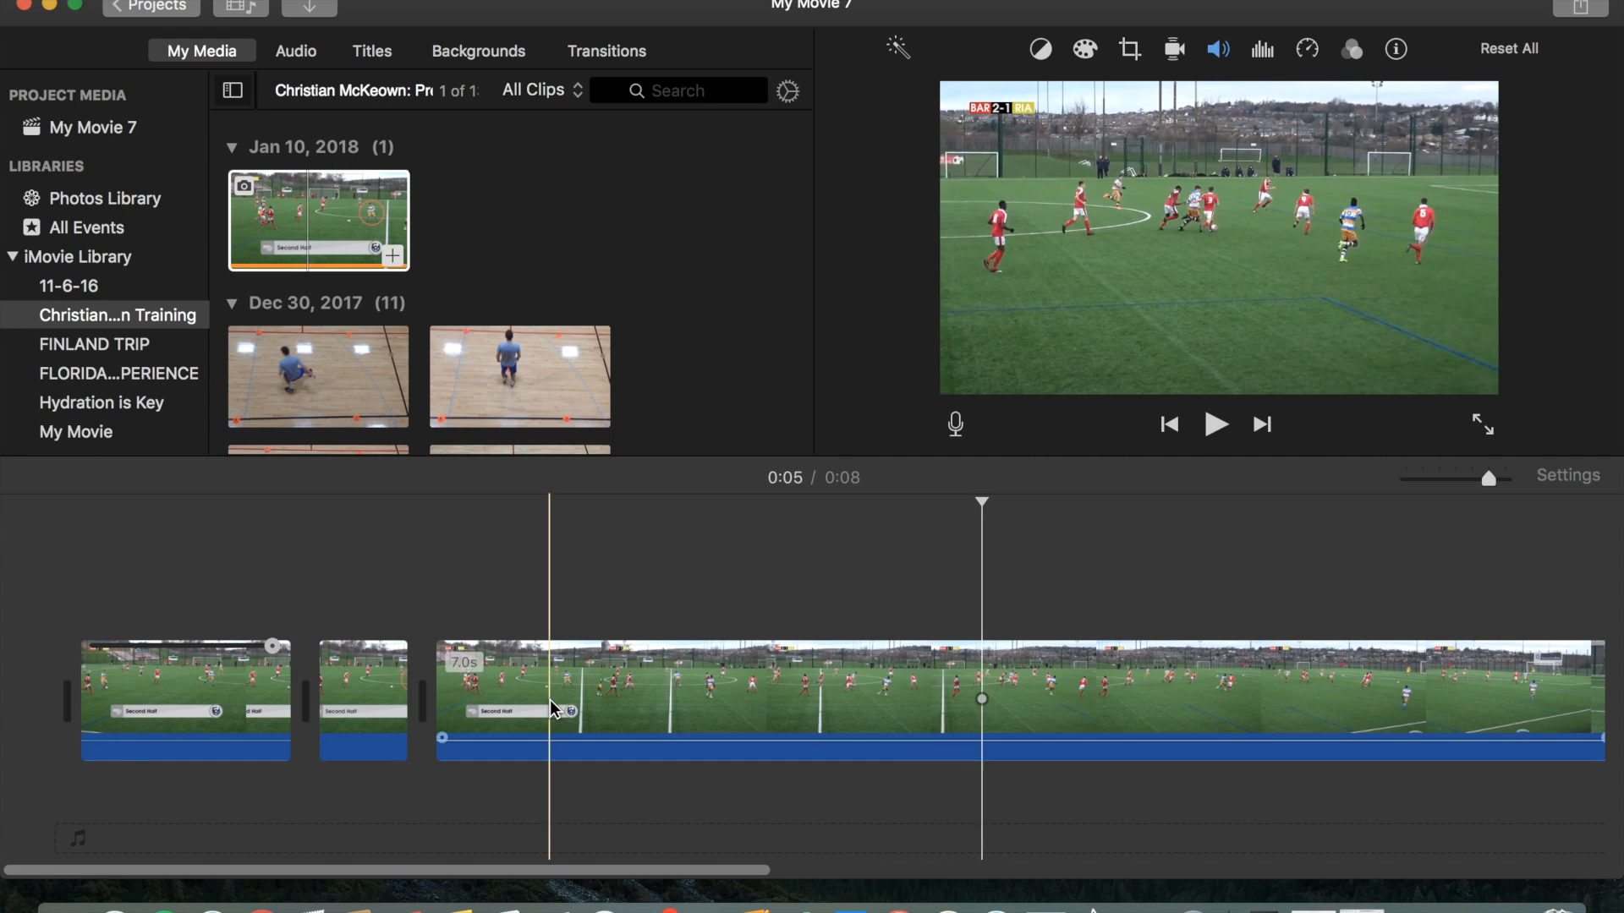
Lengthen the image clip from its end to about 1.0 s and play back the result.
{"action": "left_click", "coordinate": [404, 707]}
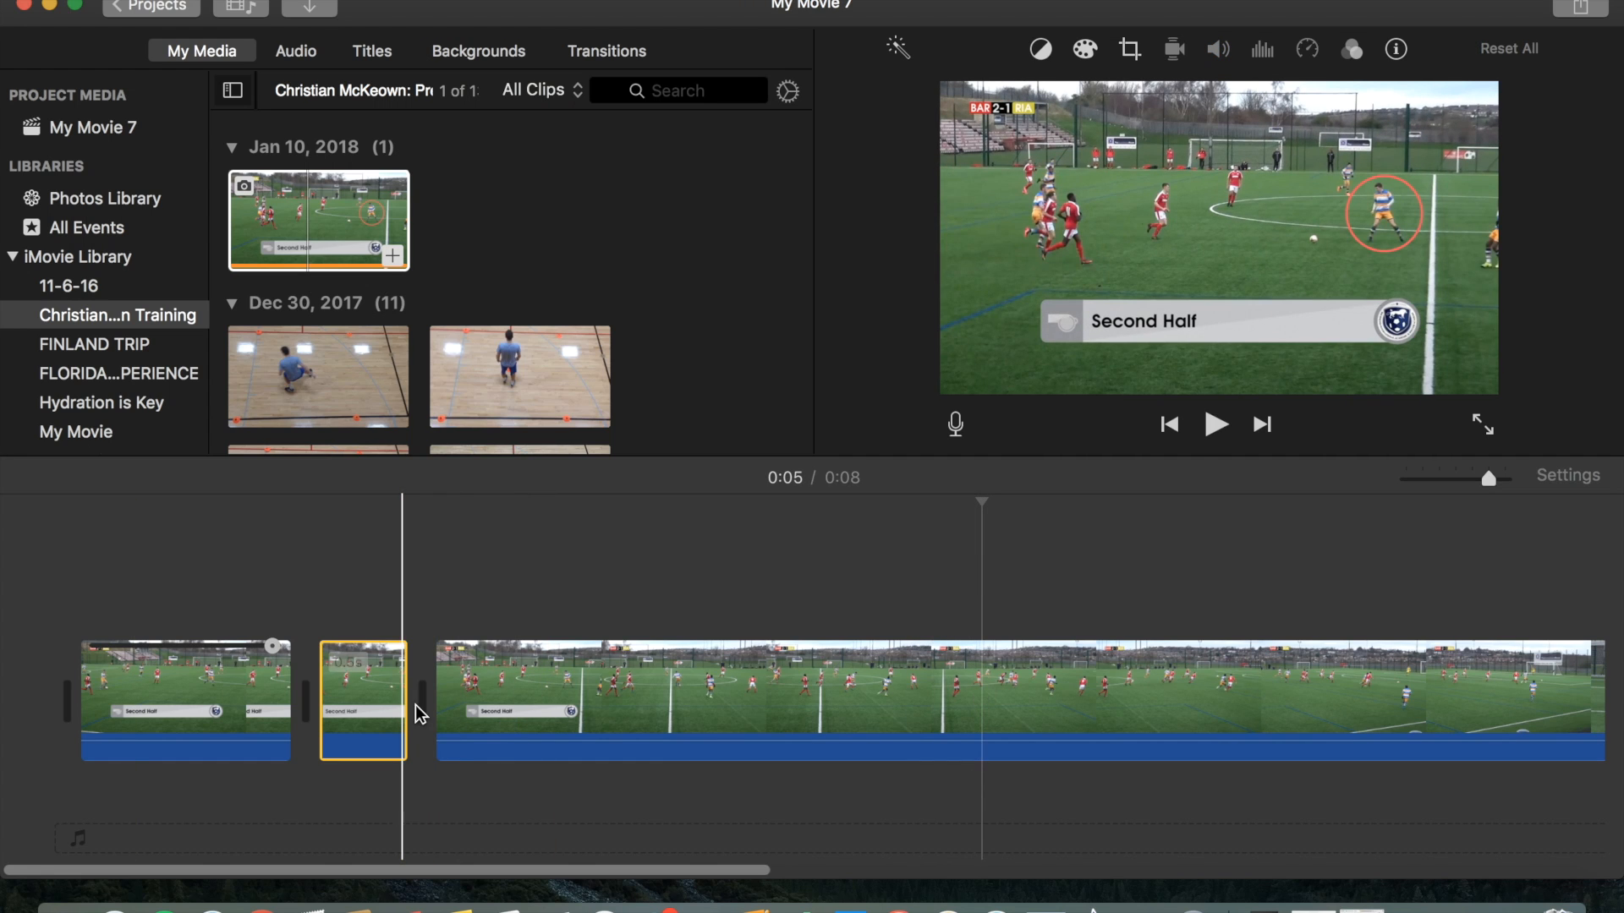
{"action": "left_click_drag", "start_coordinate": [408, 708], "coordinate": [497, 708]}
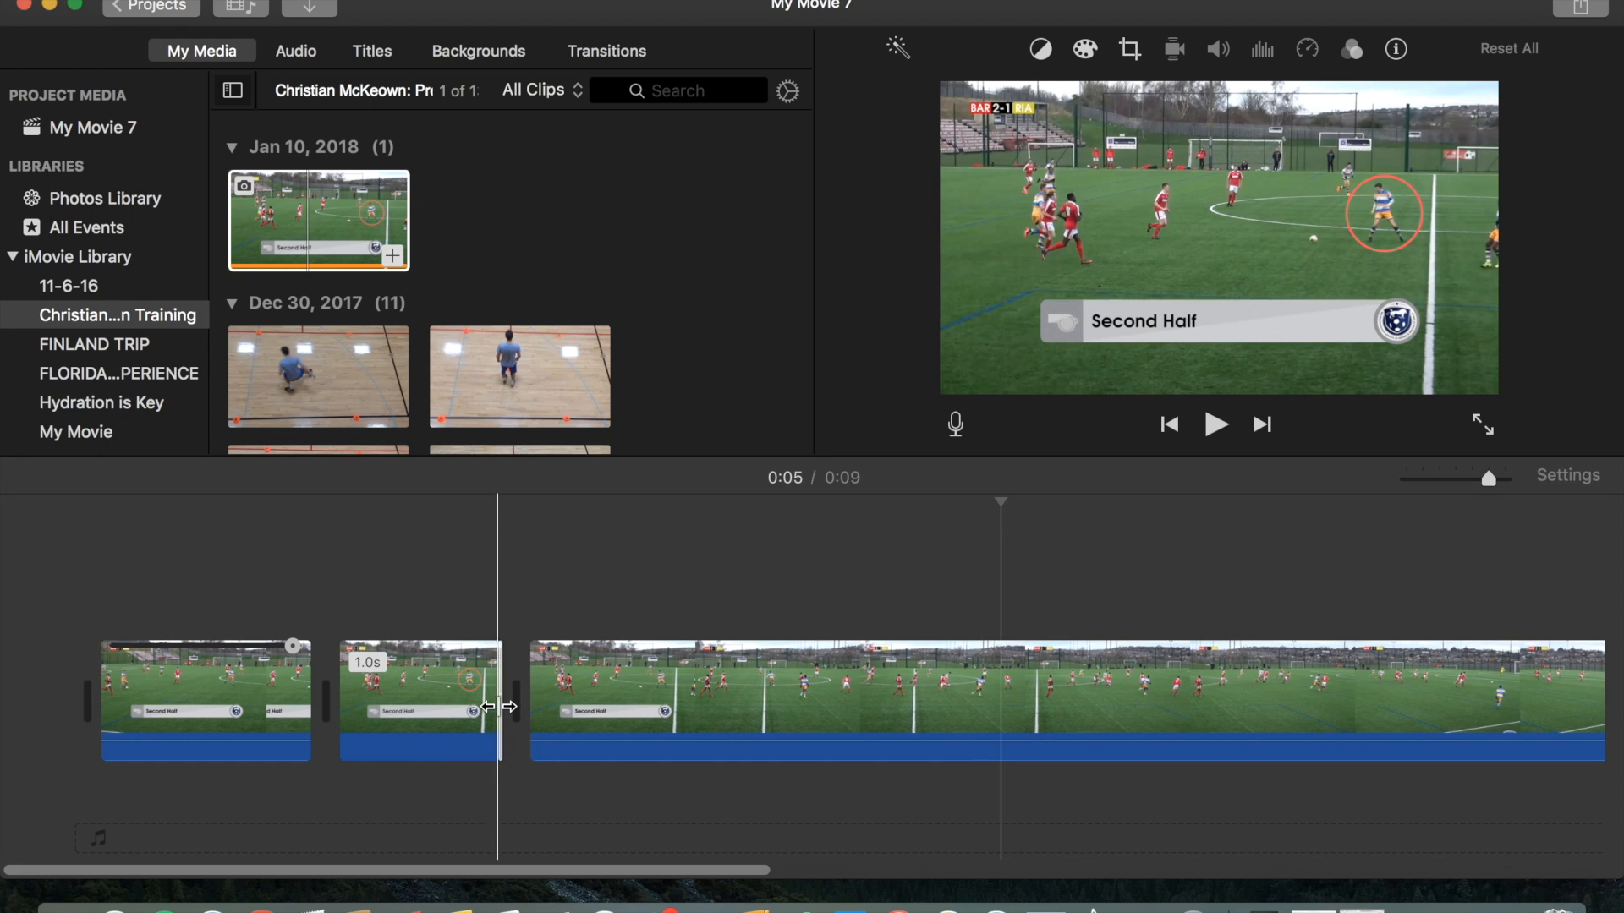
{"action": "key", "text": "space"}
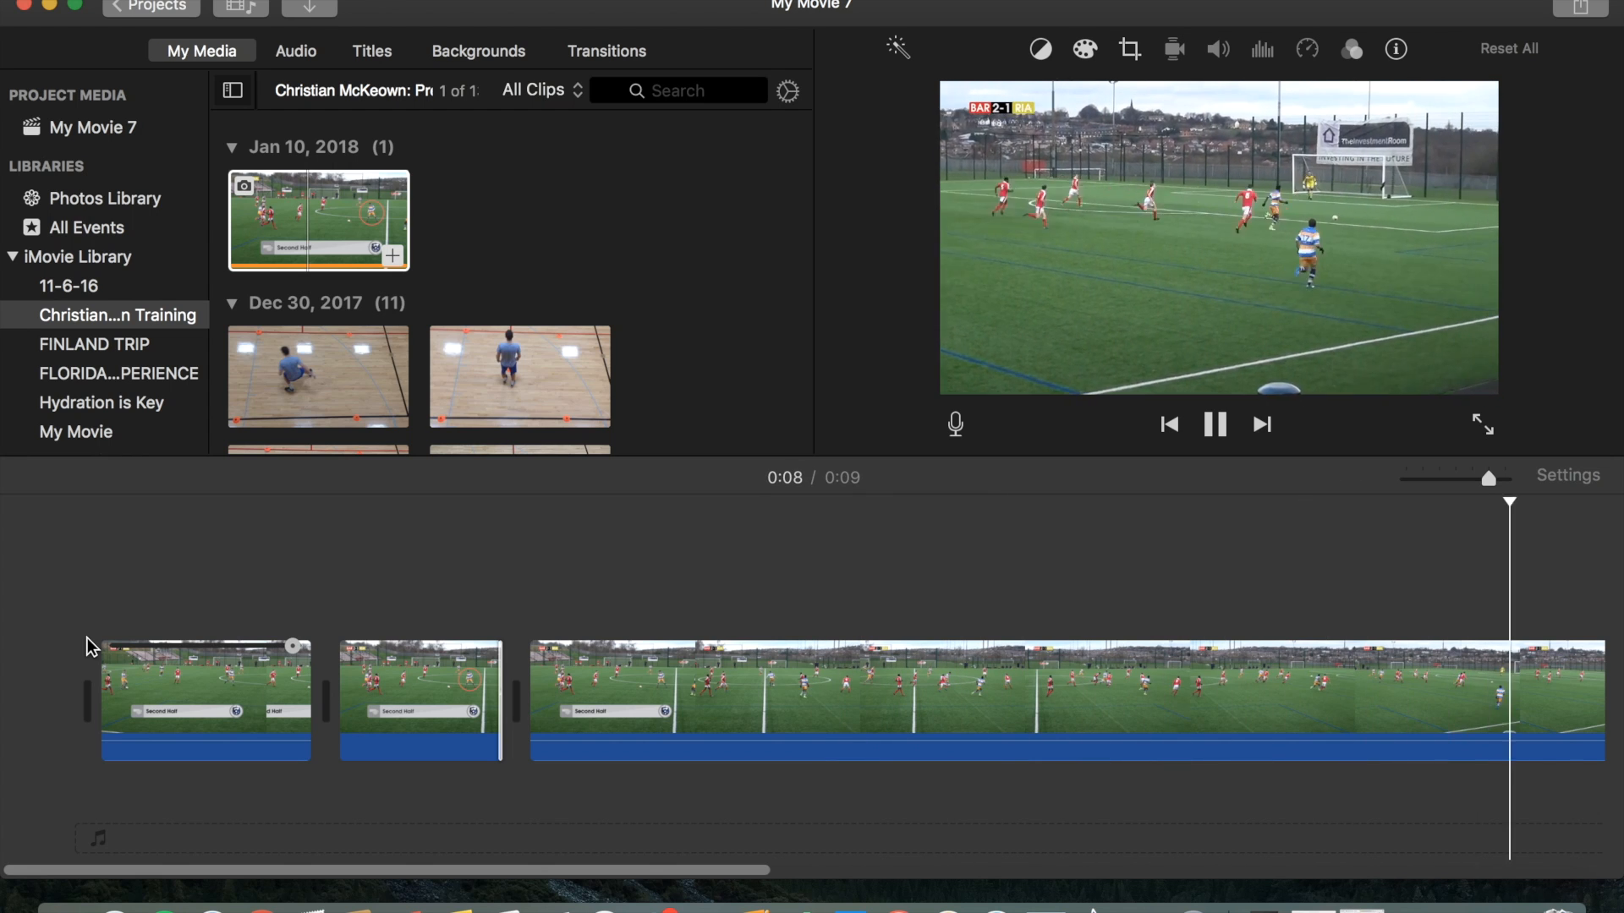
{"action": "key", "text": "space"}
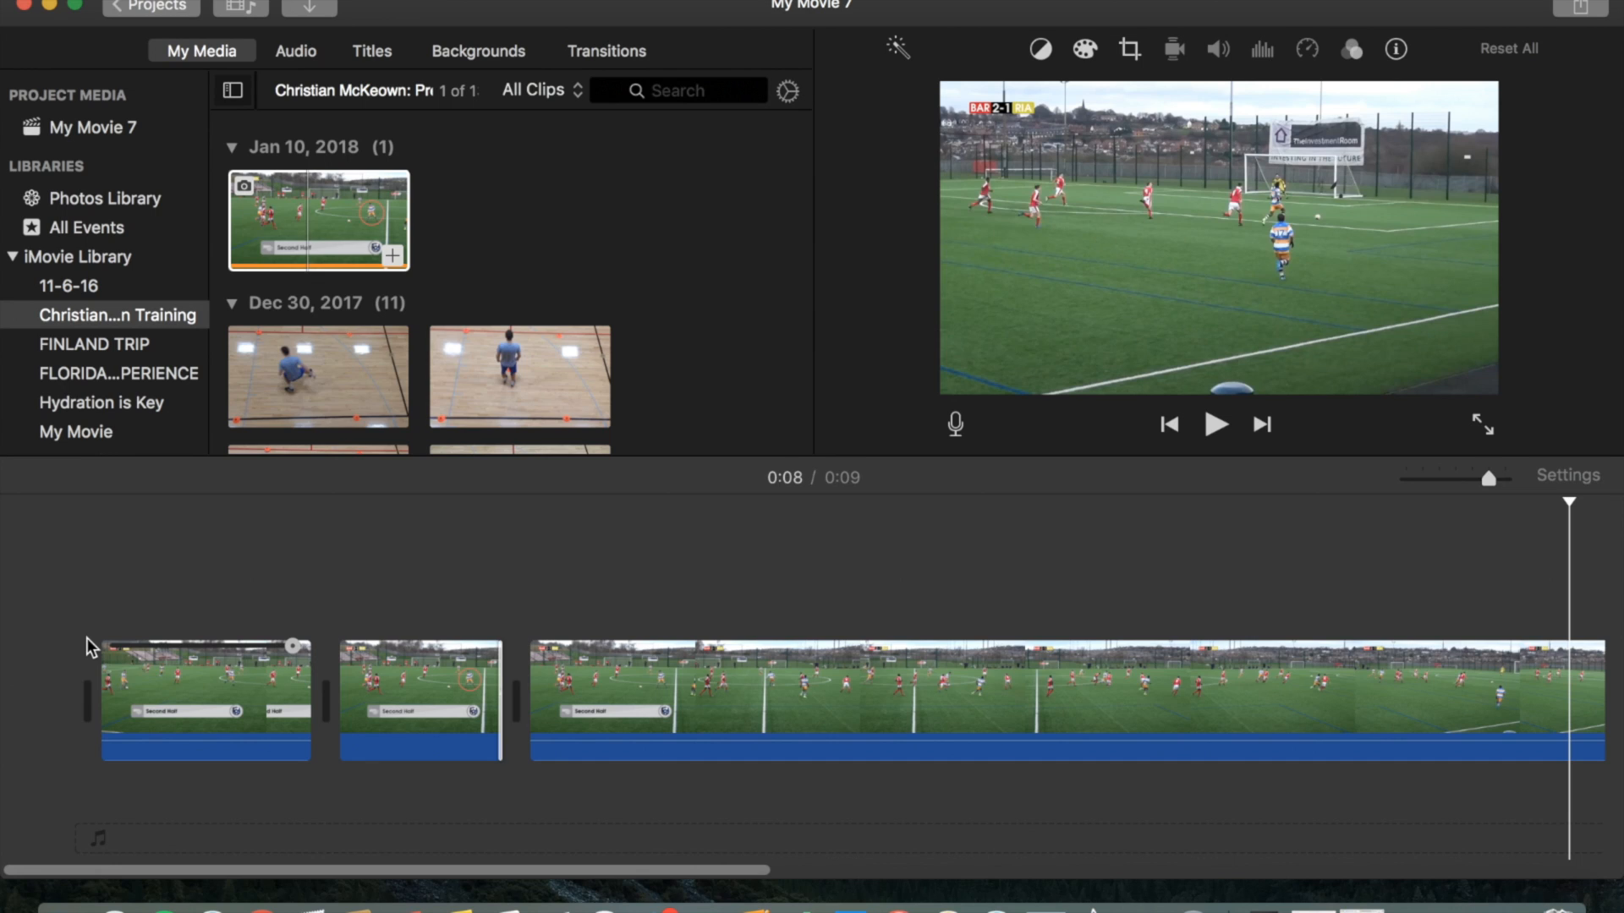